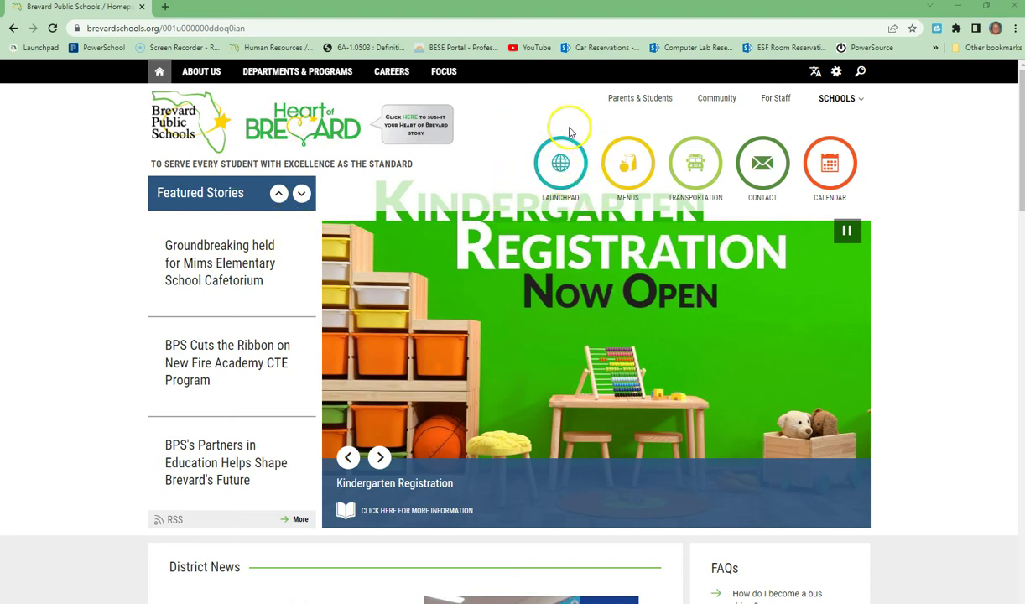
Open the district Launchpad from the school homepage and launch the Progoe professional development site
{"action": "left_click", "coordinate": [566, 165]}
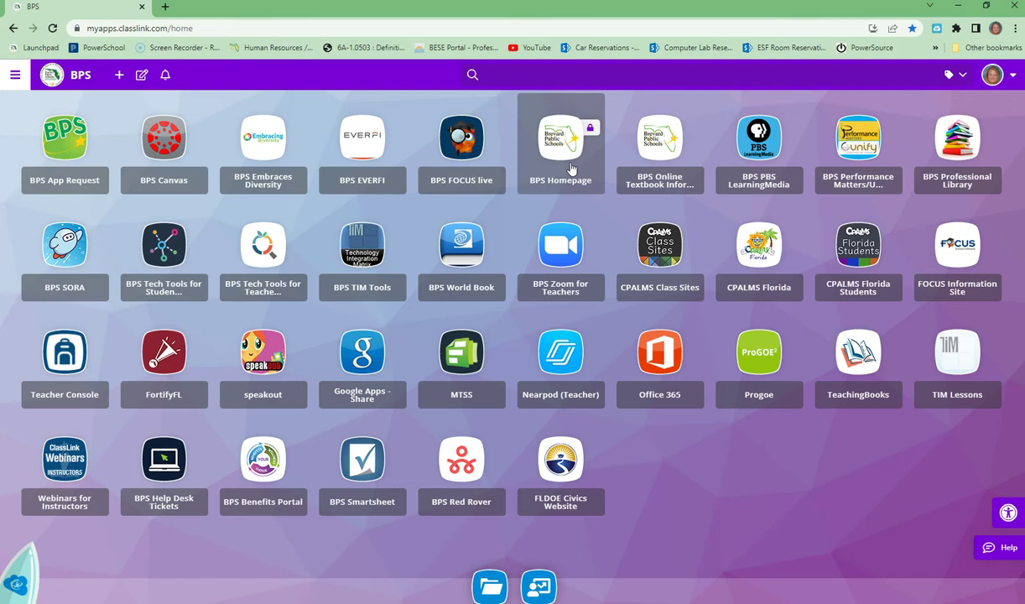
{"action": "left_click", "coordinate": [577, 186]}
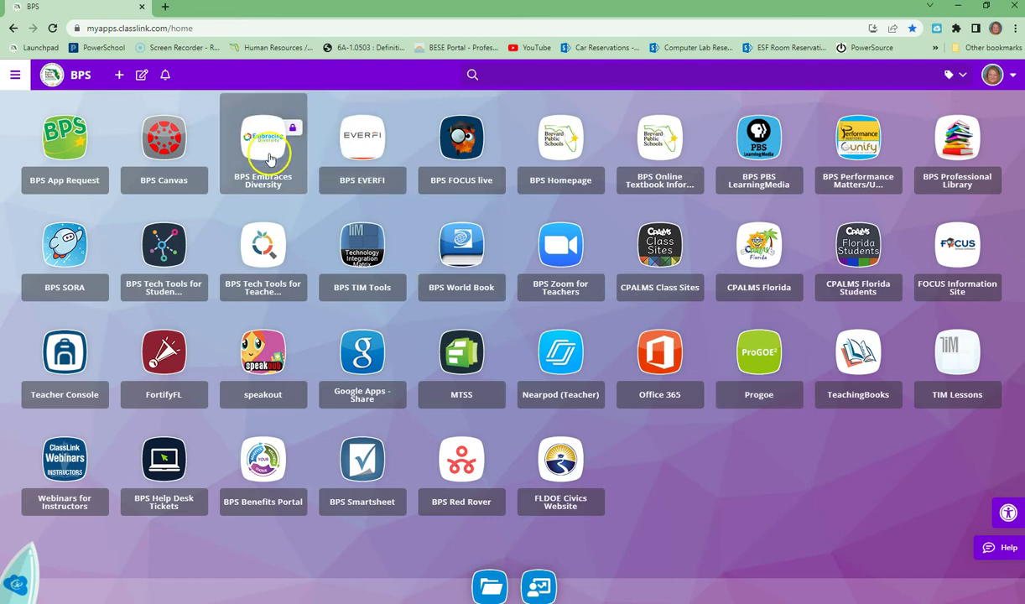
{"action": "left_click", "coordinate": [164, 147]}
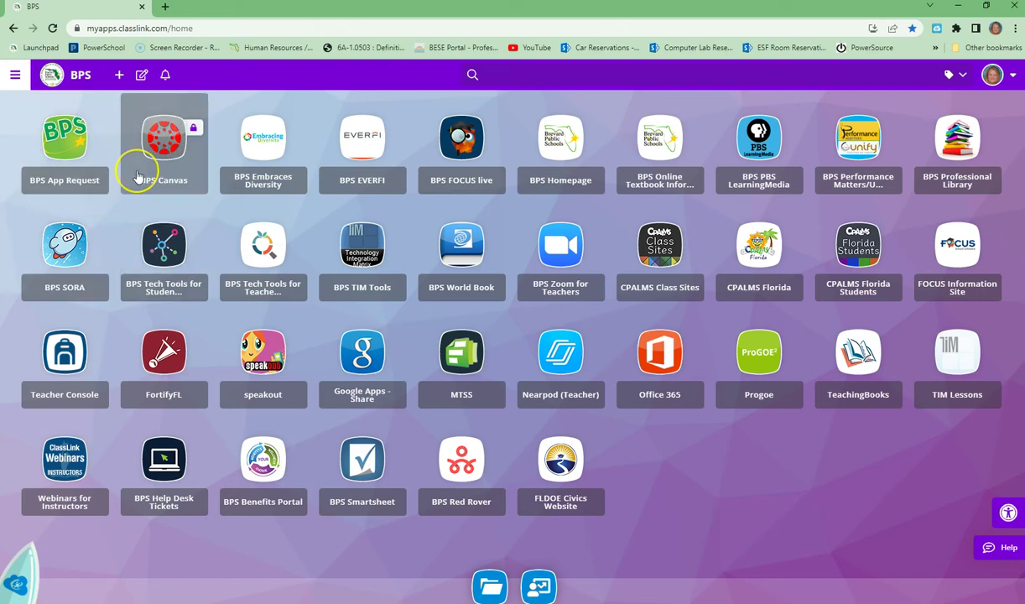
{"action": "left_click", "coordinate": [755, 354]}
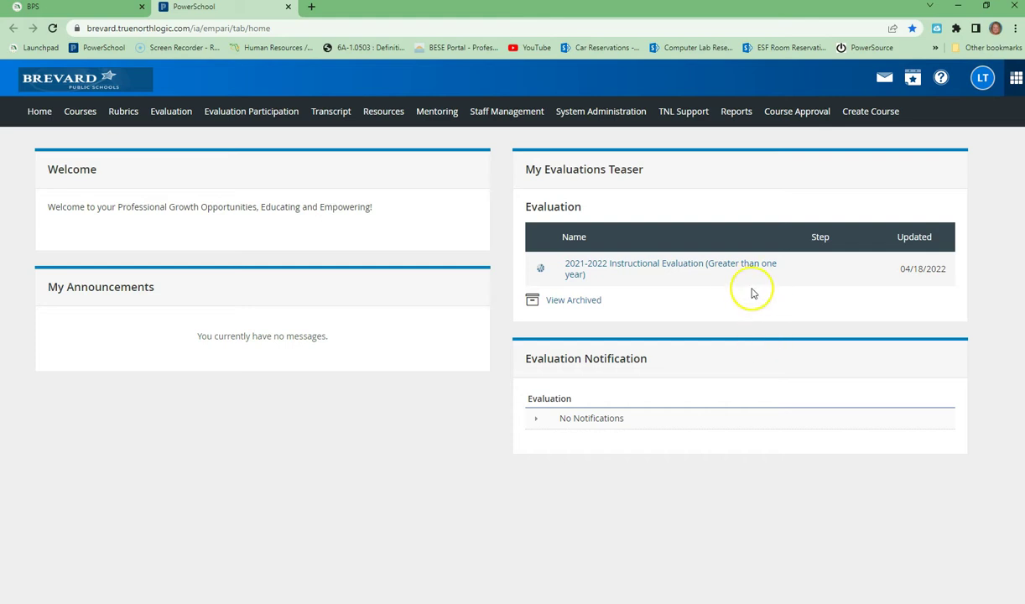
{"action": "left_click", "coordinate": [40, 117]}
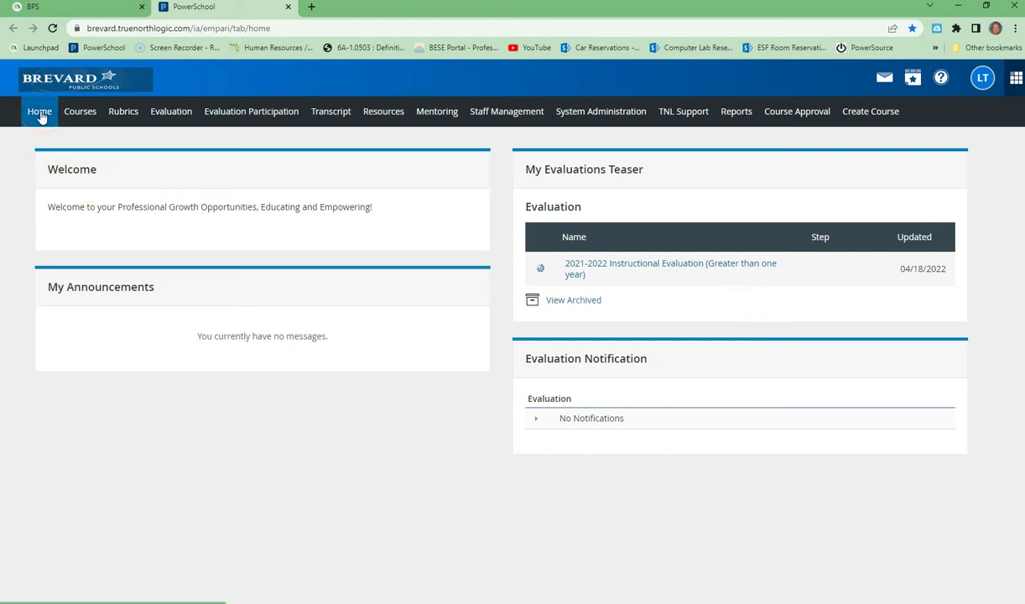
{"action": "left_click", "coordinate": [88, 118]}
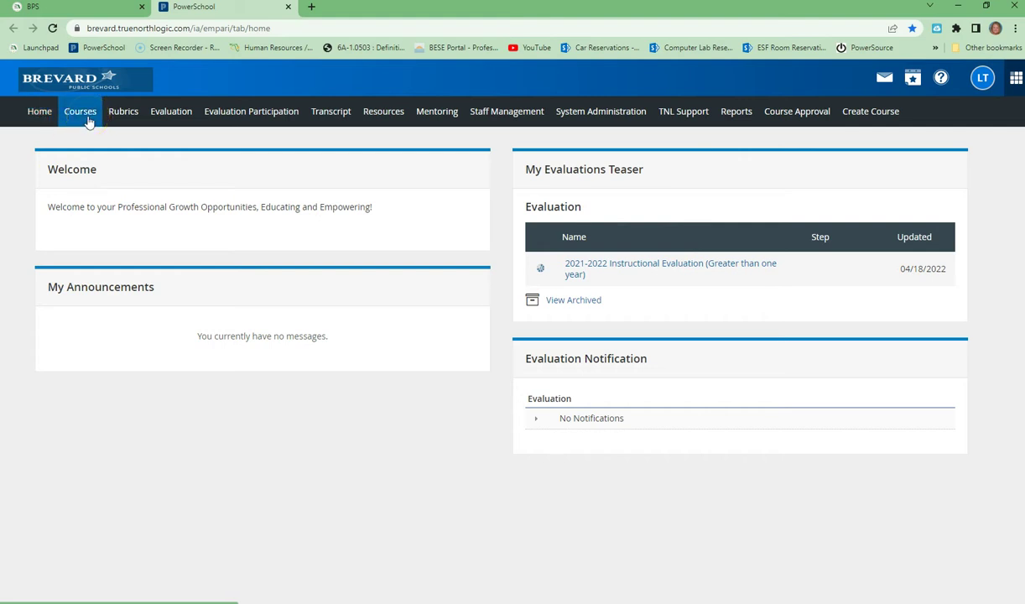
{"action": "left_click", "coordinate": [130, 119]}
{"action": "left_click", "coordinate": [165, 119]}
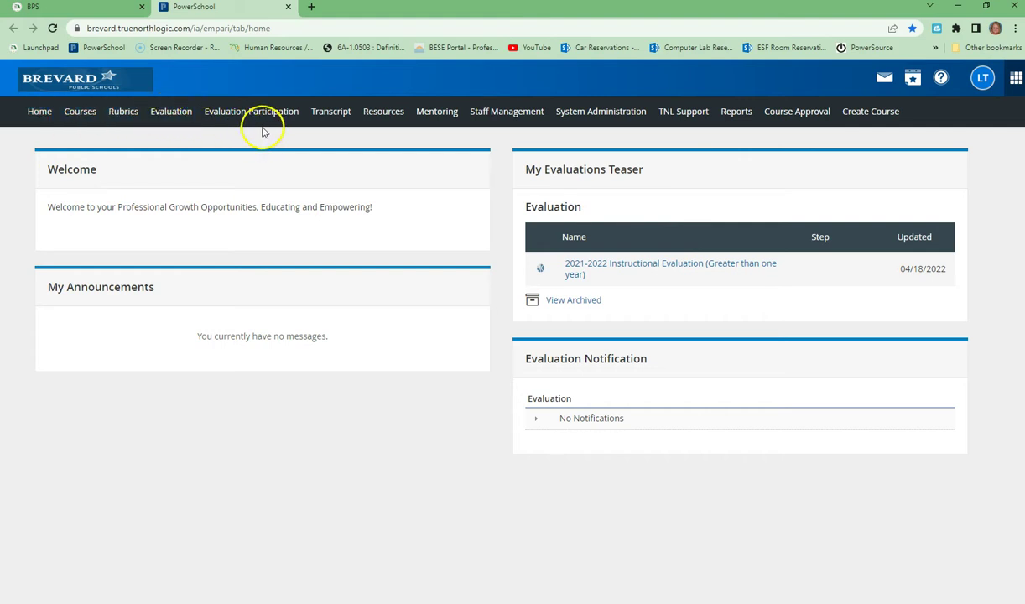
{"action": "left_click", "coordinate": [390, 114]}
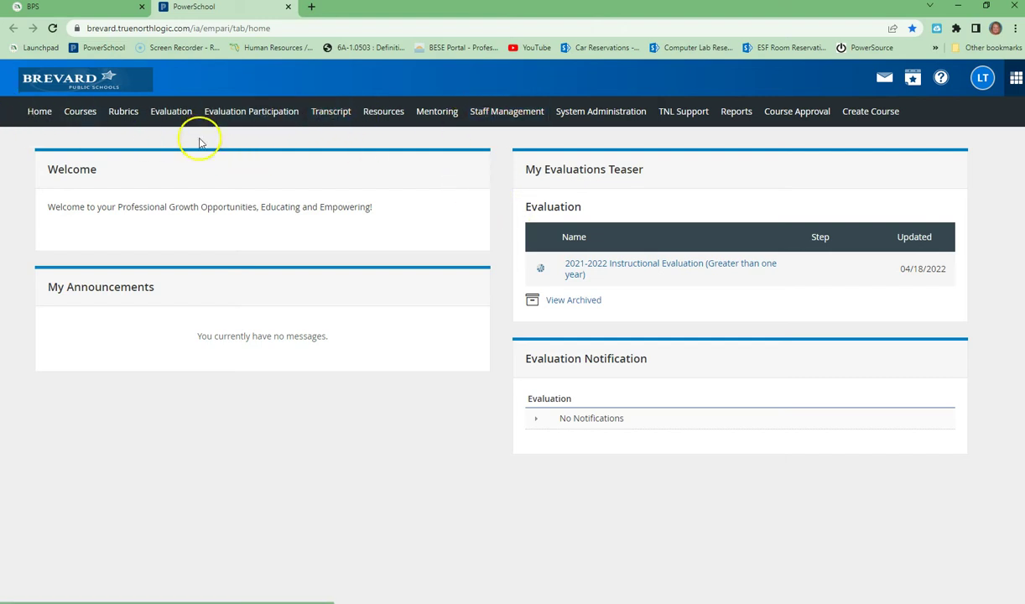
Go to the Courses page and search for course 18145
{"action": "left_click", "coordinate": [36, 115]}
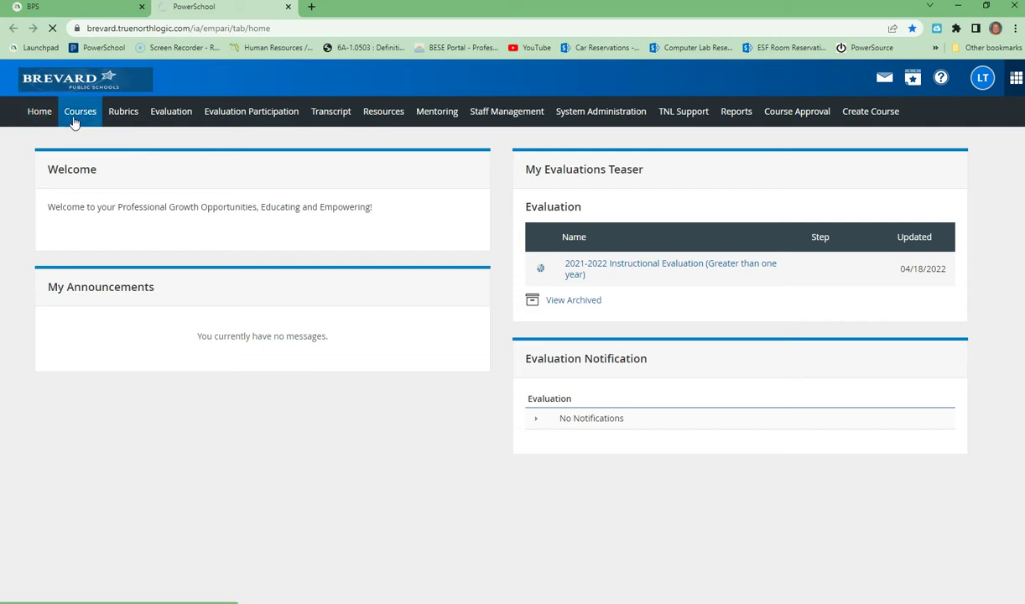
{"action": "left_click", "coordinate": [74, 121]}
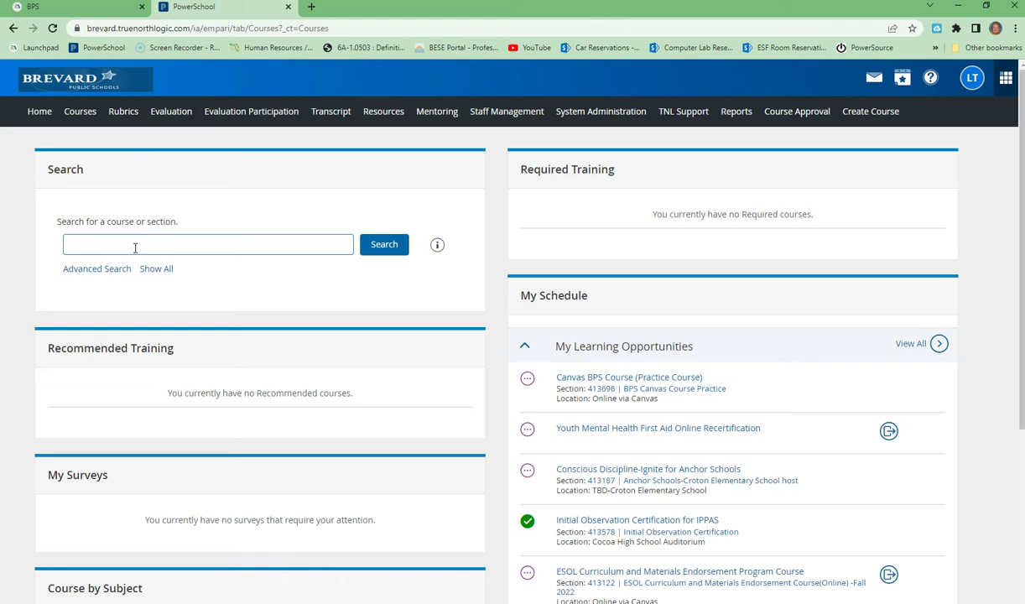
{"action": "left_click", "coordinate": [135, 247]}
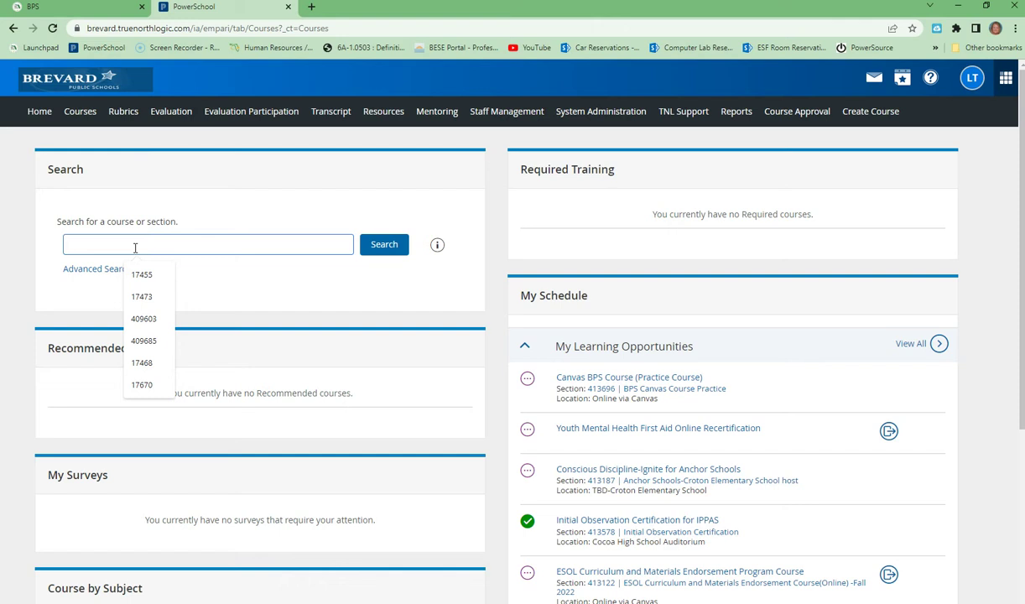
{"action": "type", "text": "18145"}
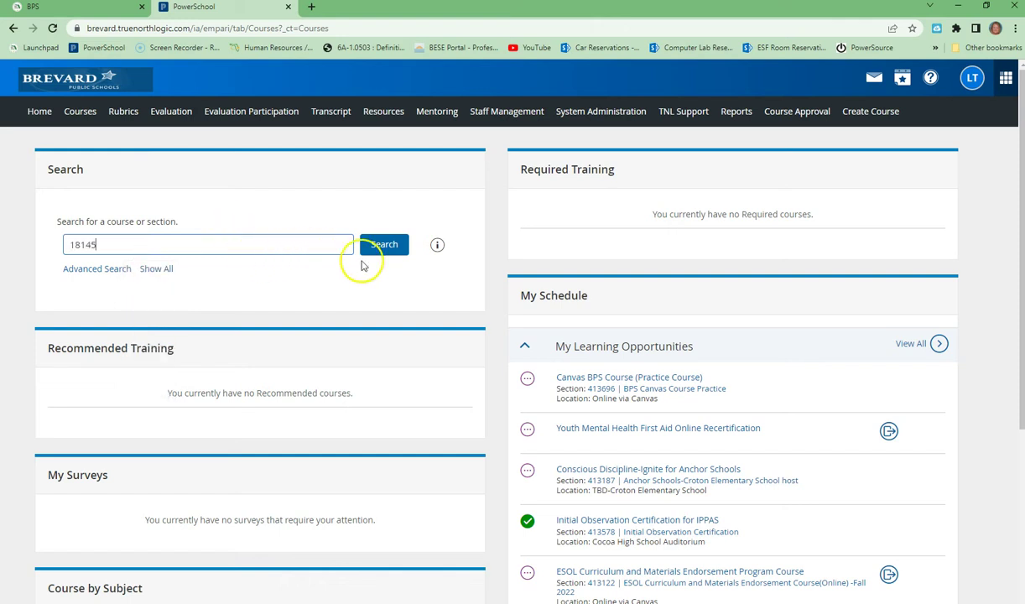
{"action": "left_click", "coordinate": [387, 243]}
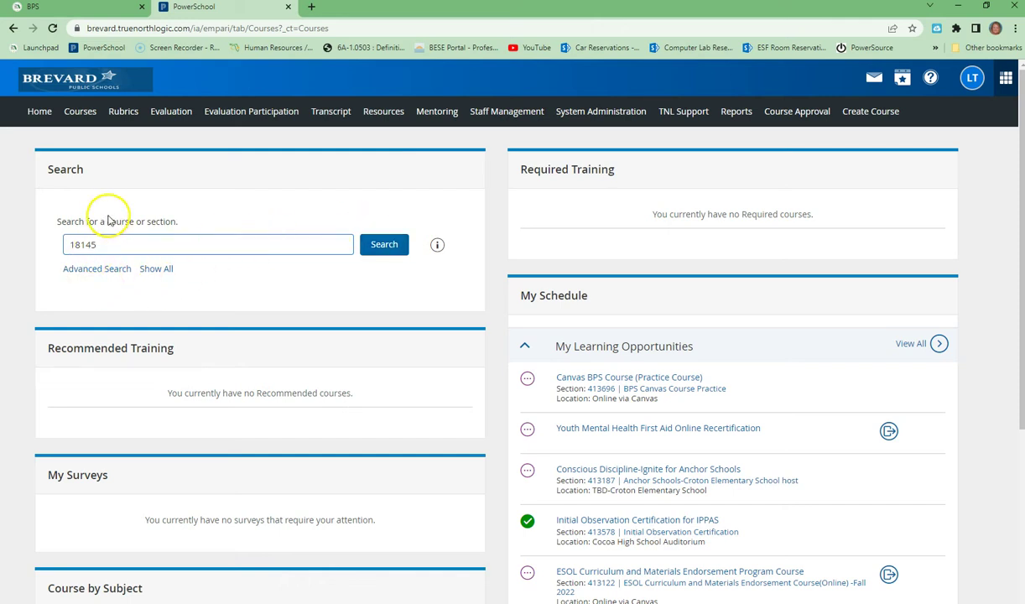
{"action": "left_click_drag", "start_coordinate": [104, 219], "coordinate": [188, 204]}
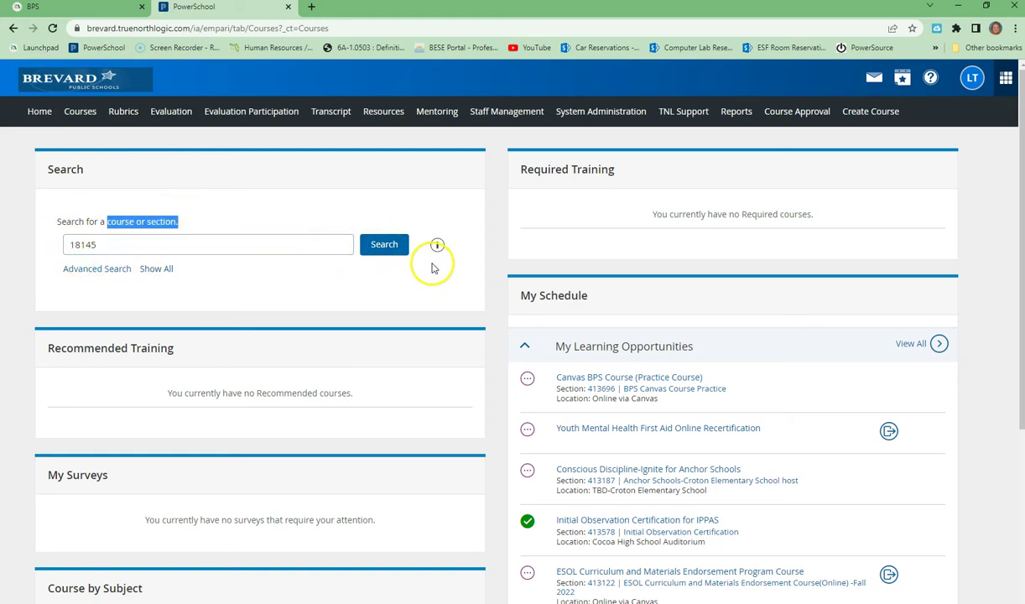
{"action": "left_click", "coordinate": [373, 249]}
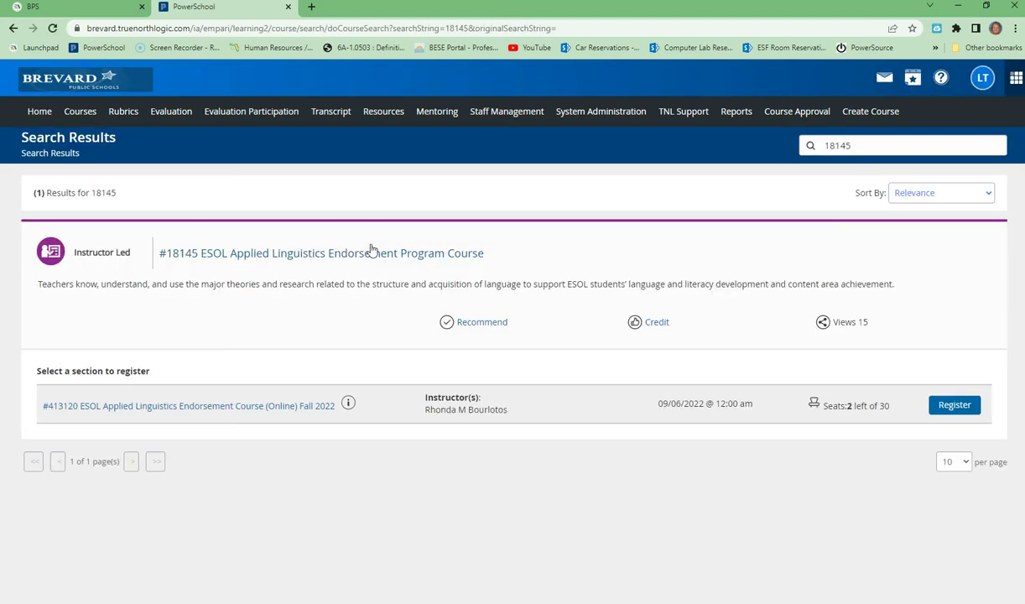
Register for section #413120, ESOL Applied Linguistics Endorsement Course (Online) Fall 2022, and confirm the course selection
{"action": "left_click", "coordinate": [245, 258]}
{"action": "left_click", "coordinate": [60, 406]}
{"action": "left_click", "coordinate": [282, 408]}
{"action": "left_click", "coordinate": [203, 408]}
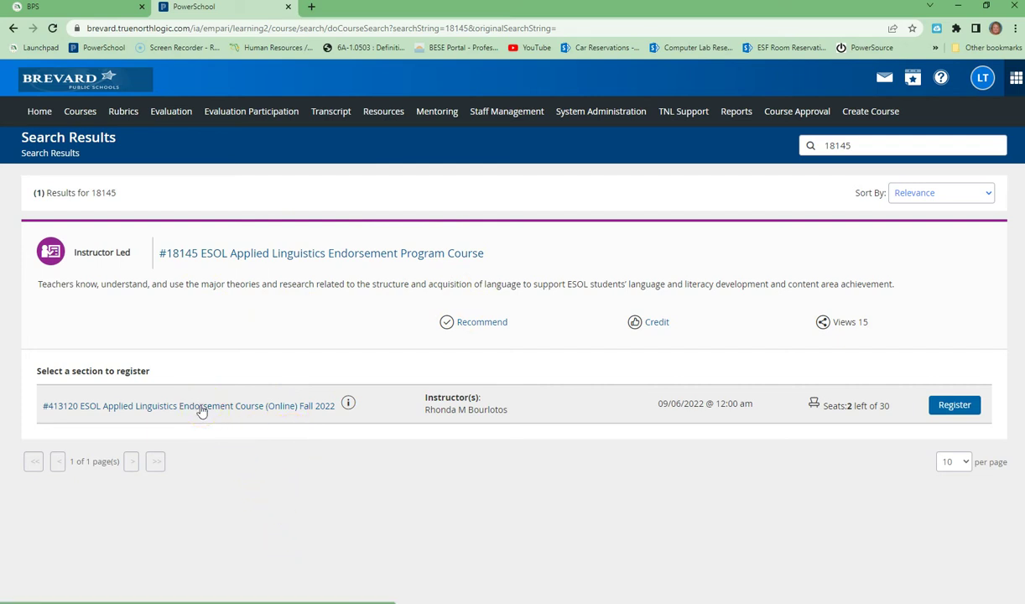
{"action": "left_click", "coordinate": [74, 417]}
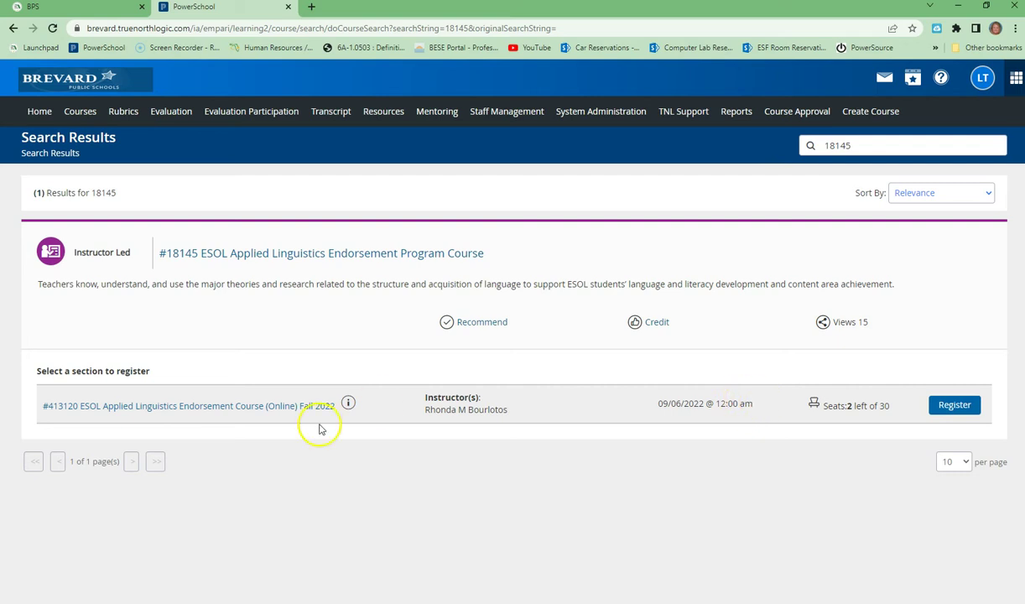
{"action": "left_click", "coordinate": [282, 409]}
{"action": "left_click", "coordinate": [963, 407]}
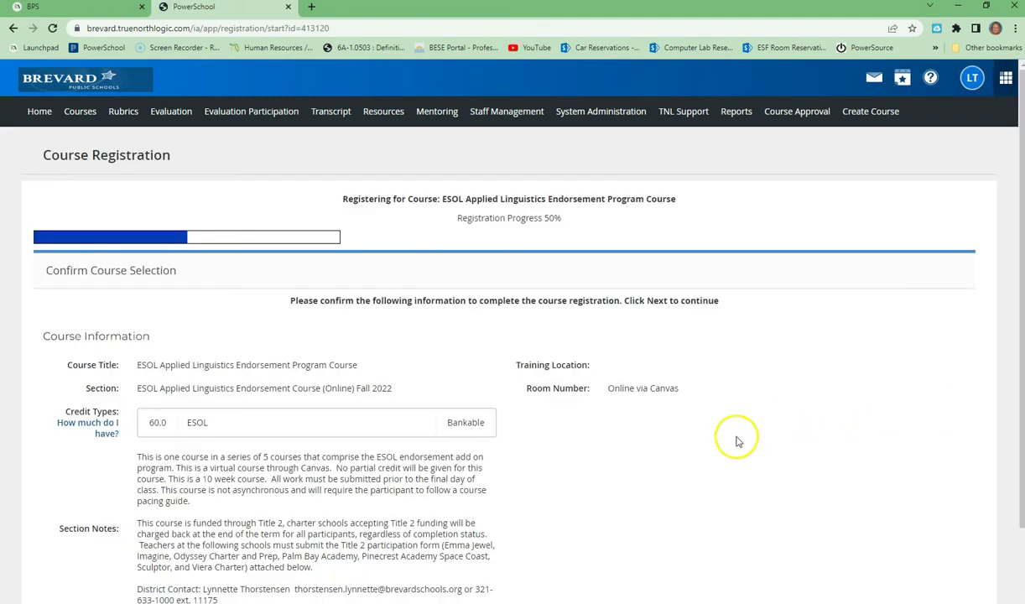
{"action": "scroll", "coordinate": [590, 460], "scroll_direction": "down", "scroll_amount": 1}
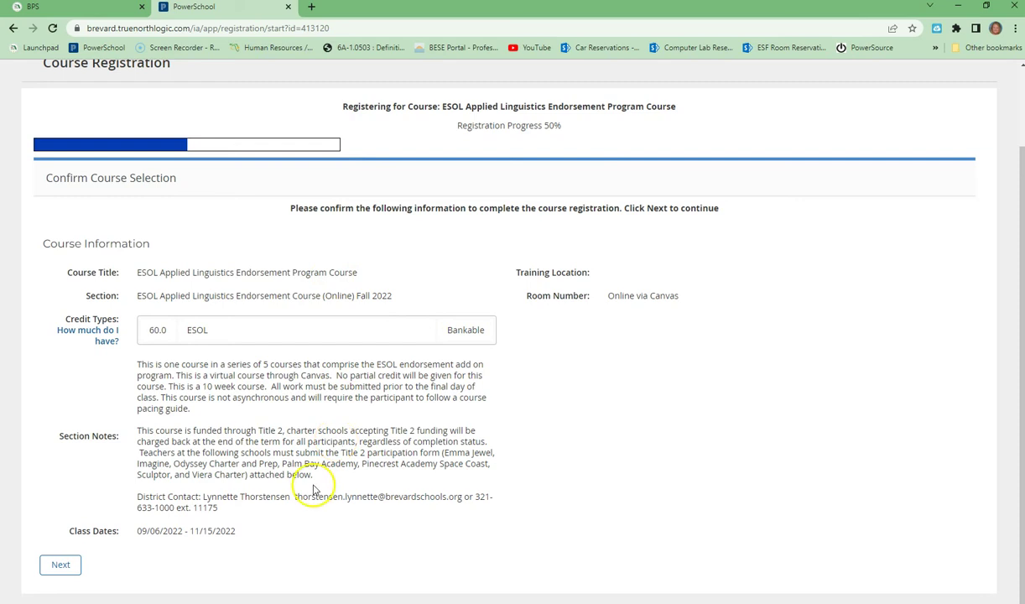
{"action": "left_click", "coordinate": [51, 564]}
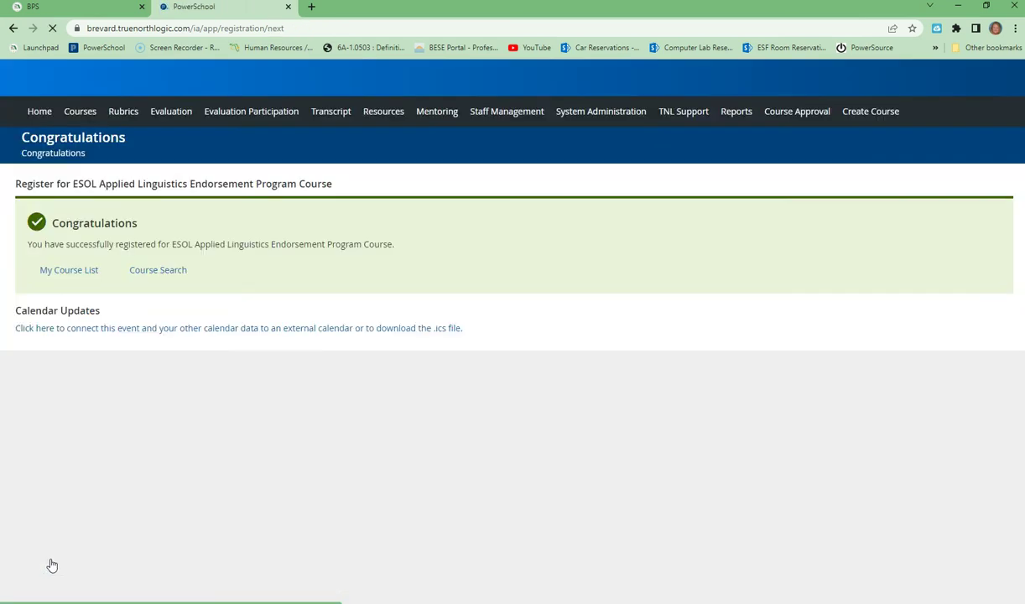
Open the personal course list from the registration confirmation page
{"action": "left_click", "coordinate": [268, 328]}
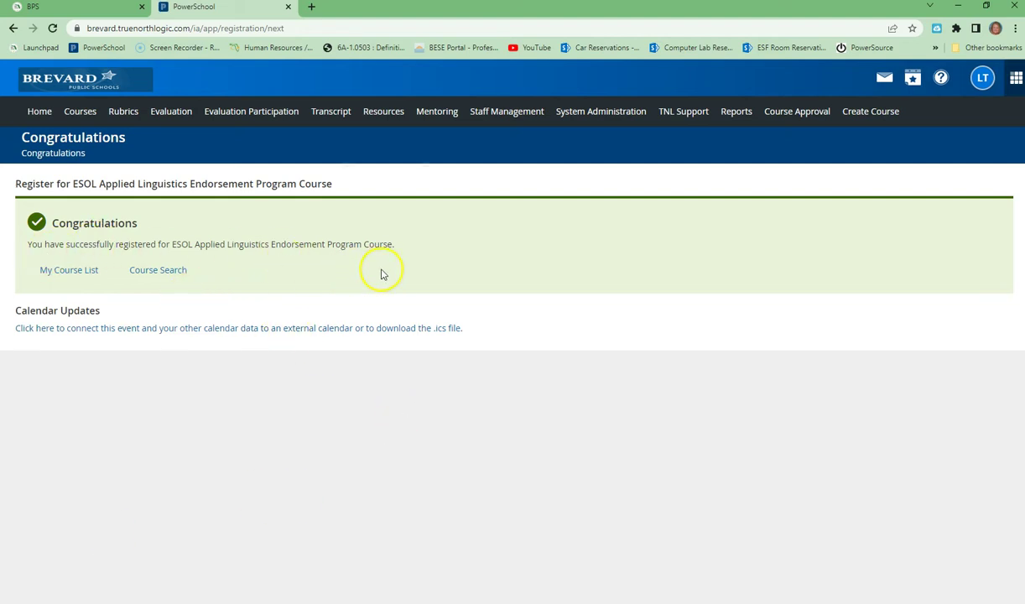
{"action": "left_click", "coordinate": [47, 275]}
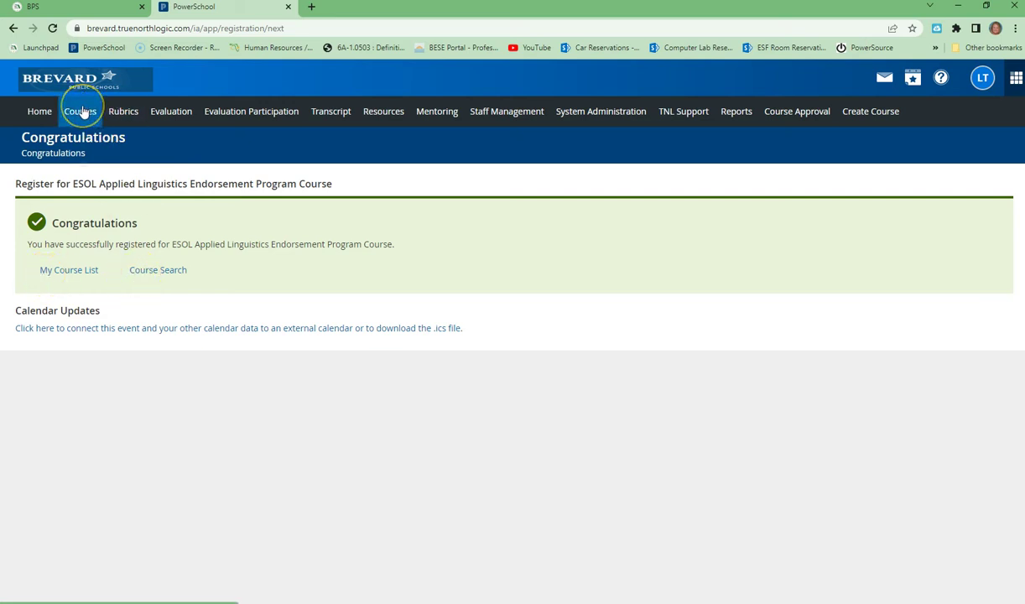
{"action": "left_click", "coordinate": [75, 277]}
{"action": "left_click", "coordinate": [158, 277]}
{"action": "left_click", "coordinate": [72, 275]}
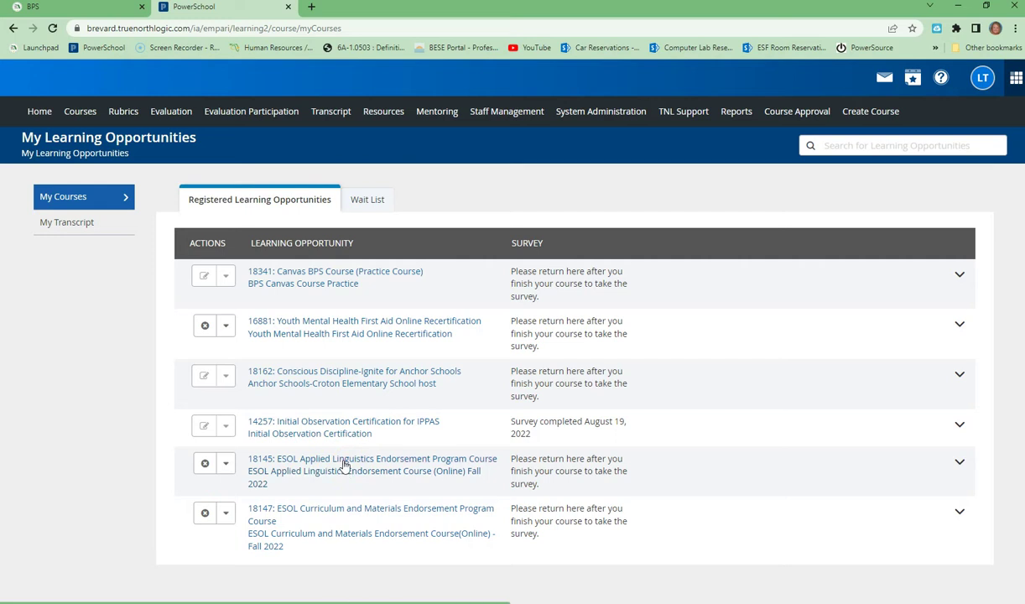
Show the available actions for registered course 18145, ESOL Applied Linguistics, and view the wait list
{"action": "left_click", "coordinate": [229, 466]}
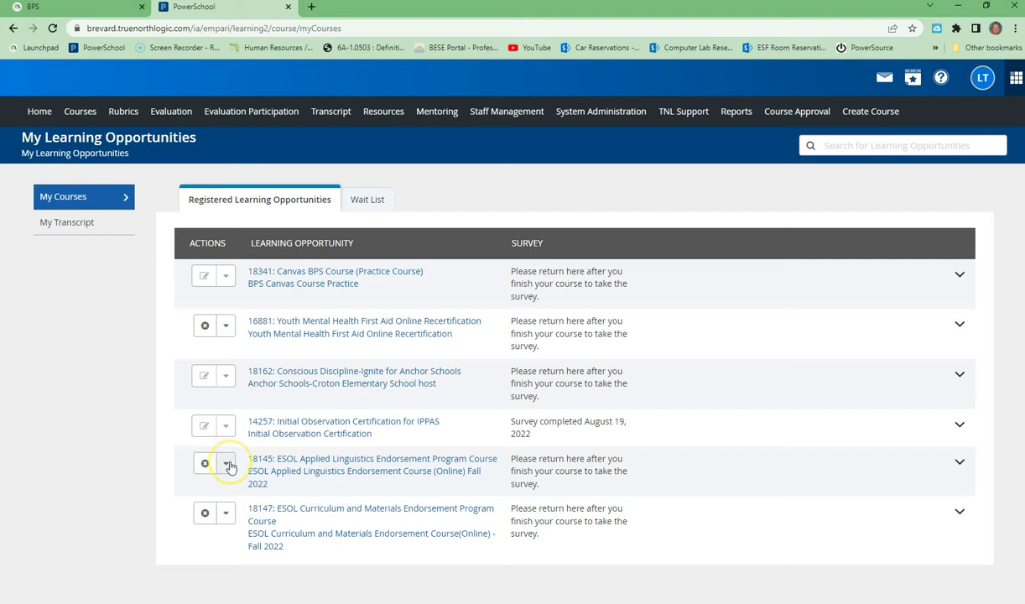
{"action": "left_click", "coordinate": [228, 465]}
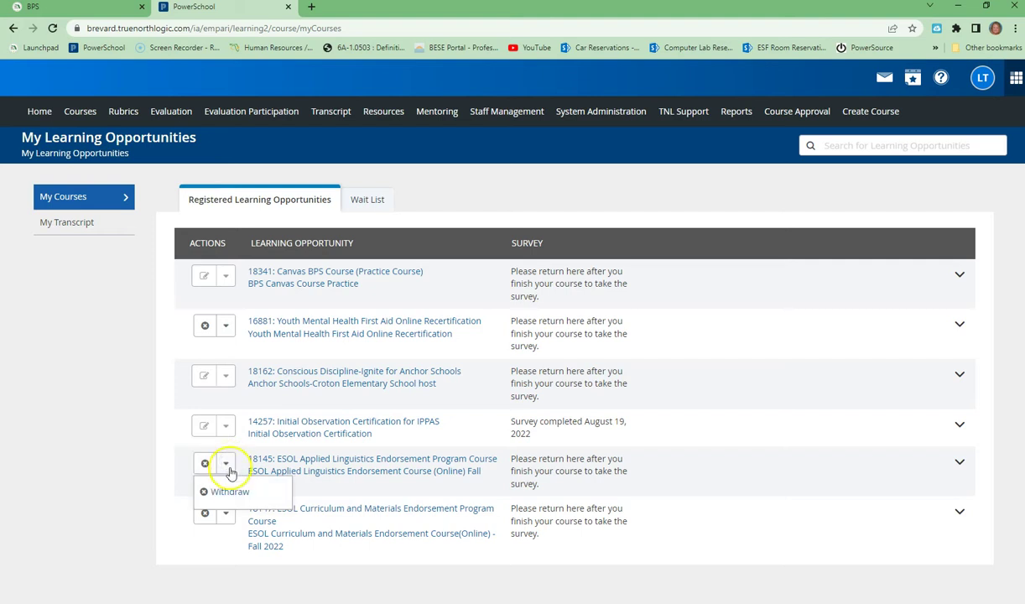
{"action": "left_click", "coordinate": [226, 497]}
{"action": "left_click", "coordinate": [211, 466]}
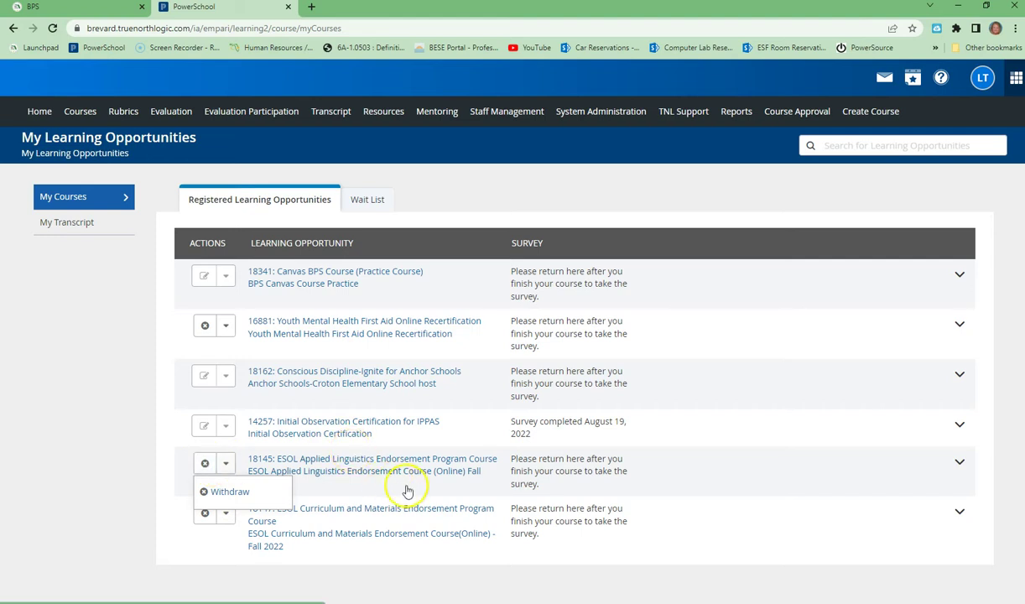
{"action": "left_click", "coordinate": [206, 470]}
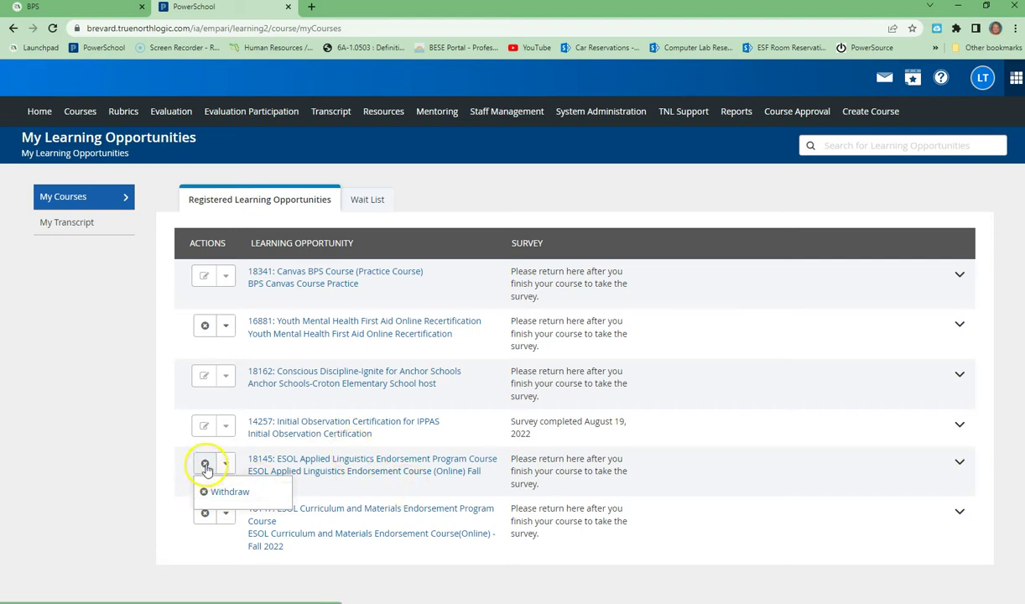
{"action": "left_click", "coordinate": [367, 205]}
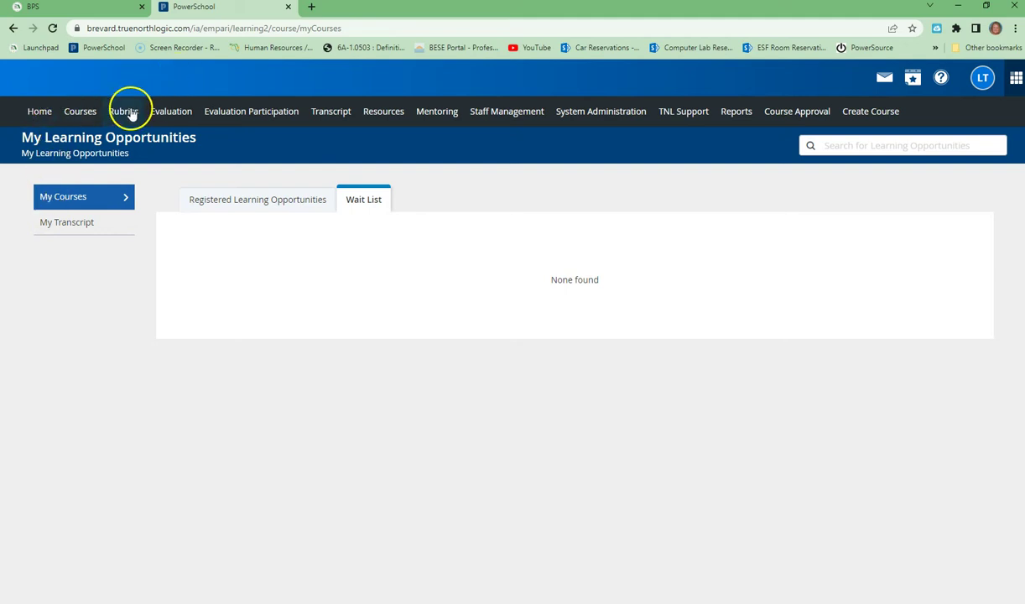
Withdraw from the ESOL Applied Linguistics Endorsement Program Course through the Courses page schedule and return to My Learning Opportunities
{"action": "left_click", "coordinate": [80, 114]}
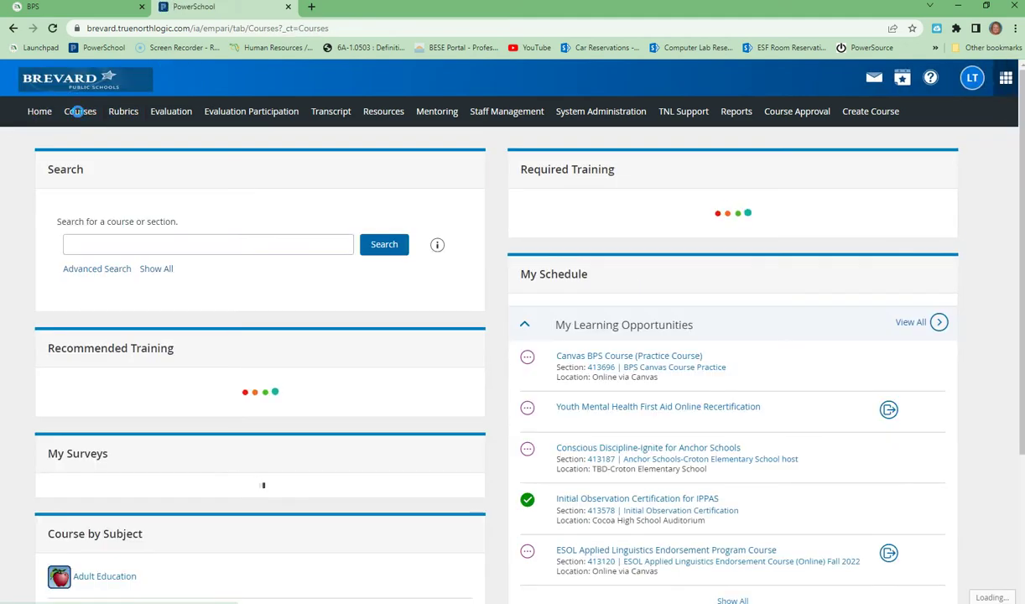
{"action": "scroll", "coordinate": [652, 371], "scroll_direction": "down", "scroll_amount": 2}
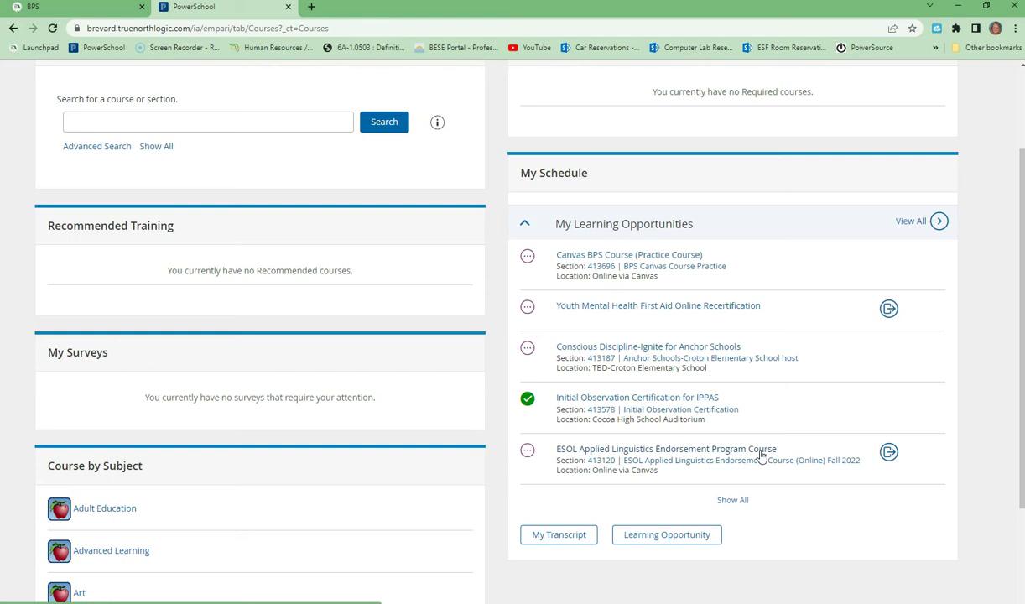
{"action": "left_click", "coordinate": [889, 452]}
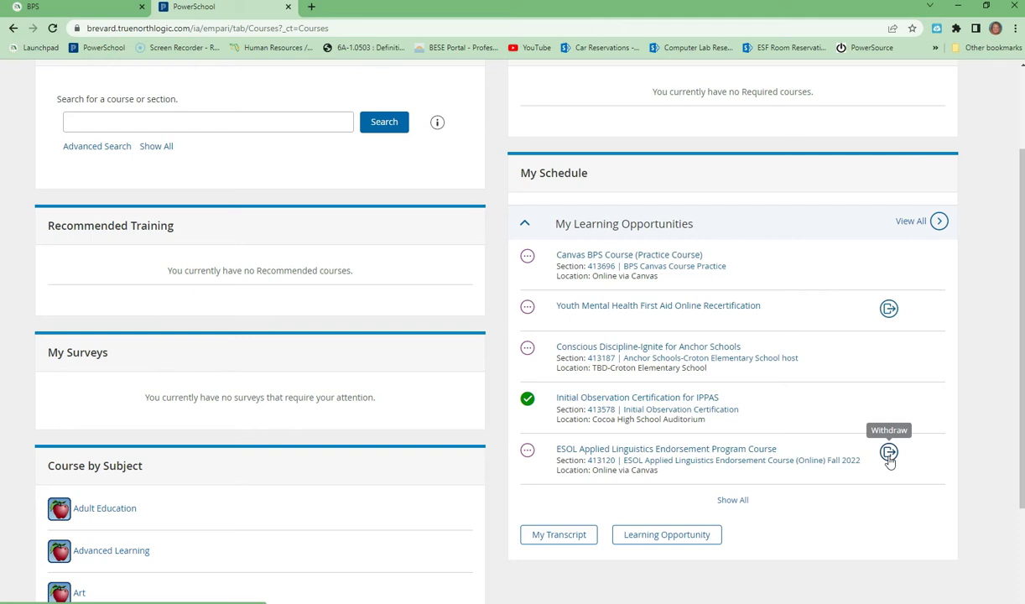
{"action": "left_click", "coordinate": [889, 460]}
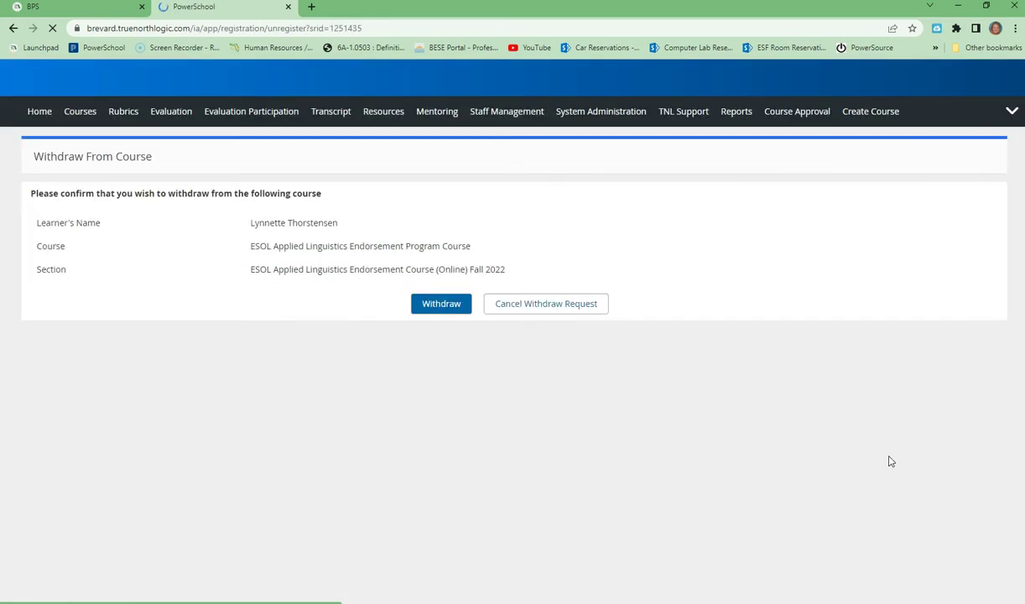
{"action": "left_click", "coordinate": [444, 306]}
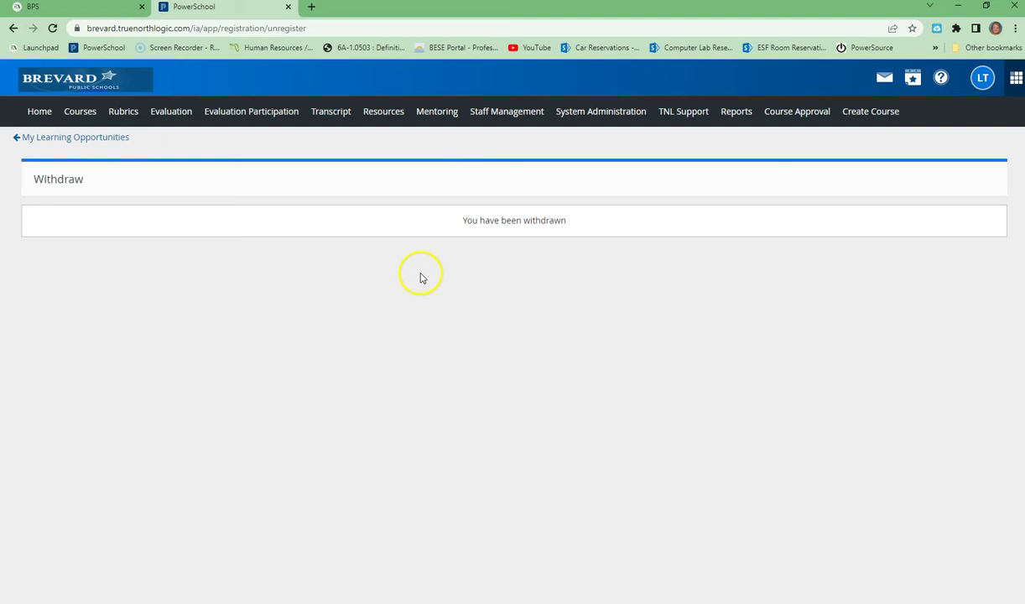
{"action": "left_click", "coordinate": [76, 144]}
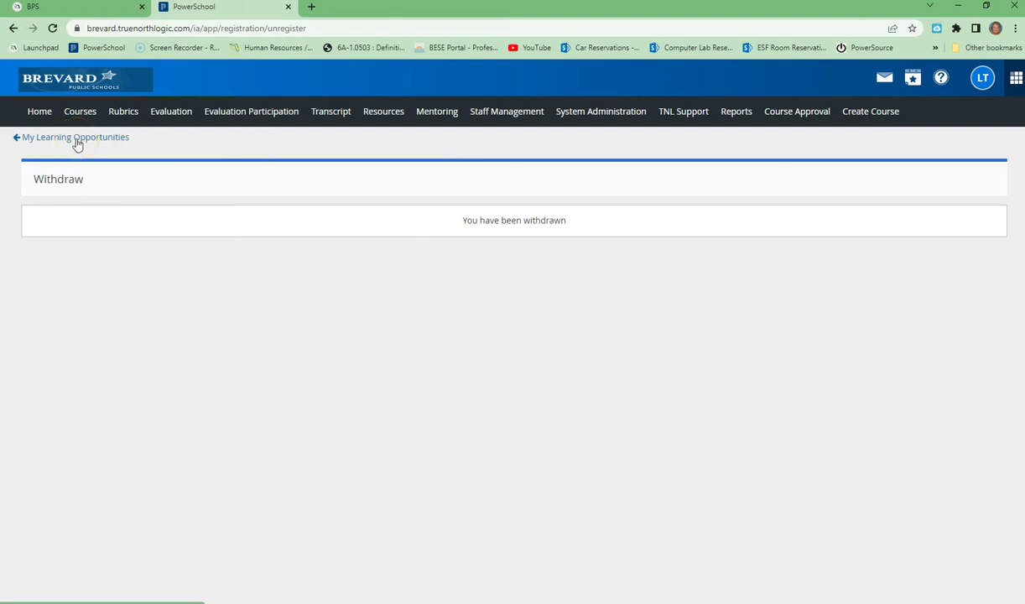
{"action": "left_click", "coordinate": [76, 143]}
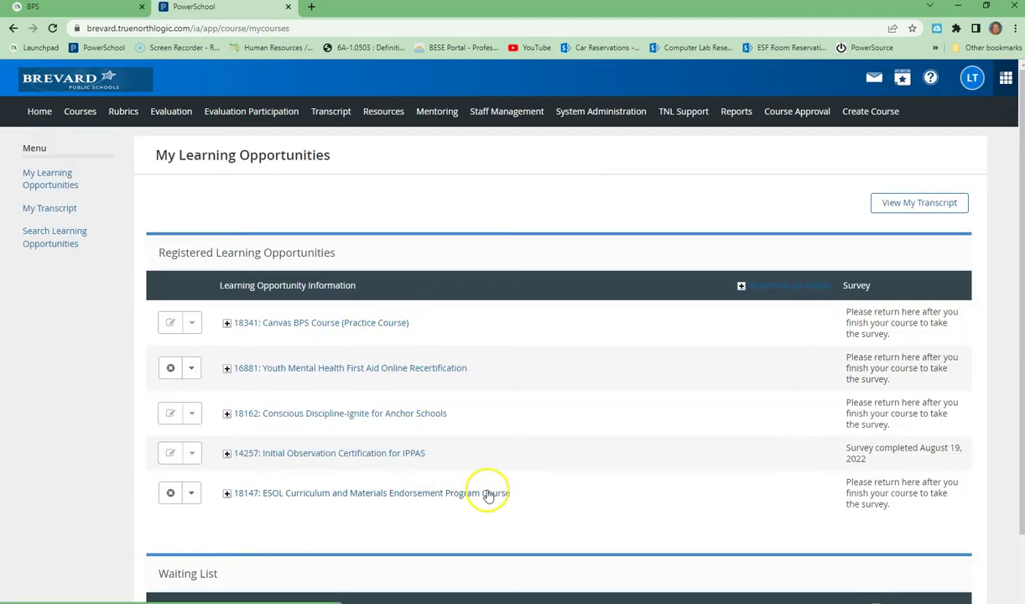
Open the Courses page, expand the full Course by Subject list and open the ESOL Endorsement subject
{"action": "left_click", "coordinate": [68, 119]}
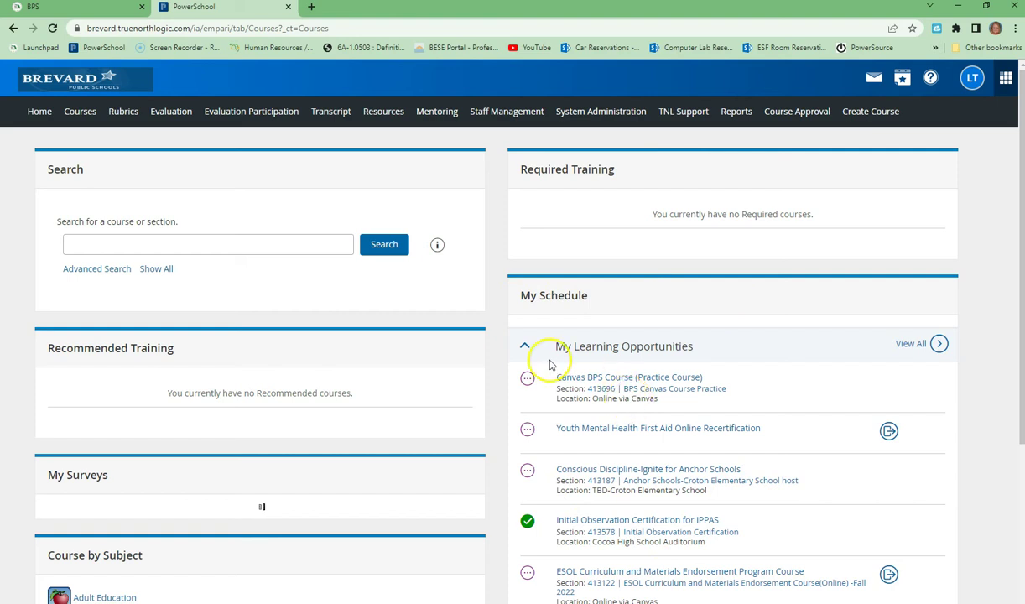
{"action": "scroll", "coordinate": [575, 300], "scroll_direction": "down", "scroll_amount": 1}
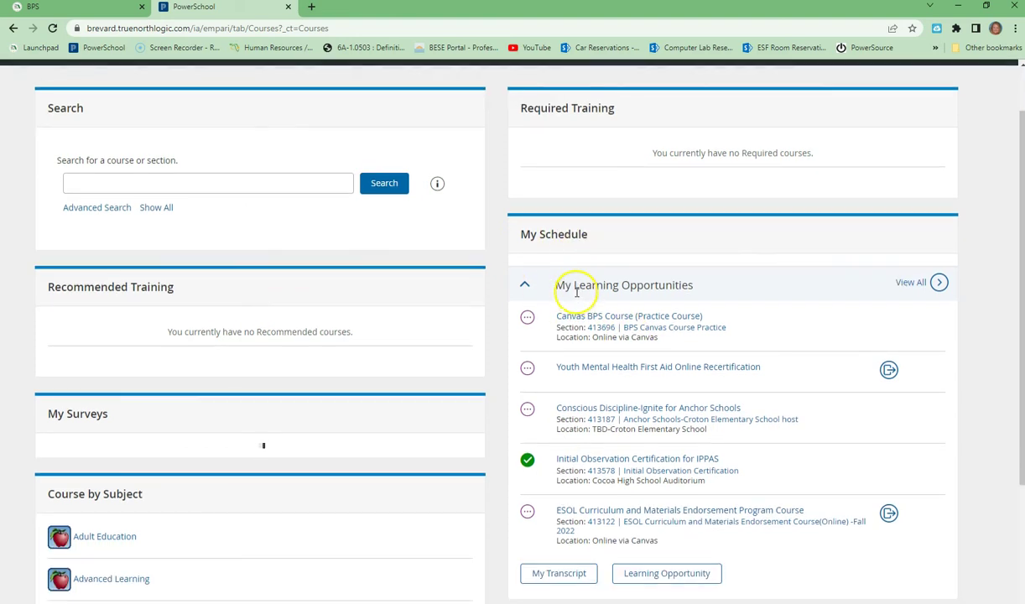
{"action": "scroll", "coordinate": [575, 291], "scroll_direction": "down", "scroll_amount": 1}
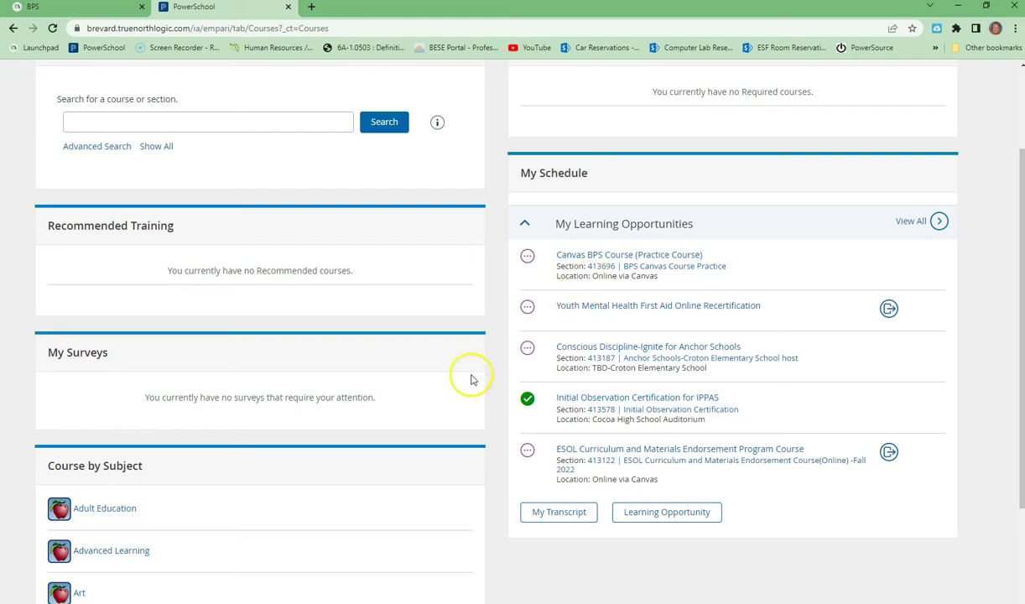
{"action": "scroll", "coordinate": [263, 388], "scroll_direction": "down", "scroll_amount": 2}
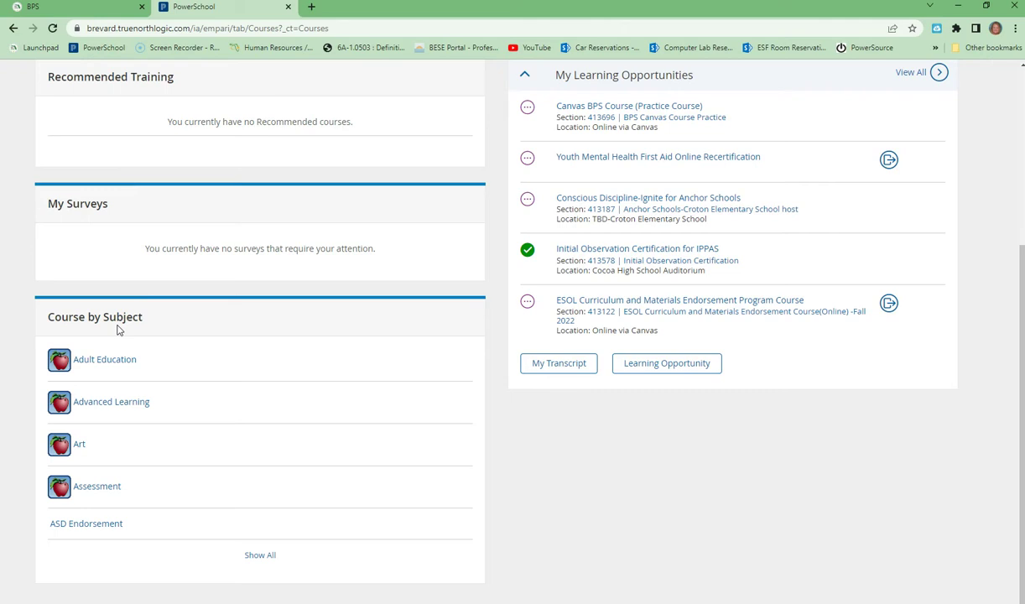
{"action": "left_click", "coordinate": [128, 314]}
{"action": "left_click", "coordinate": [104, 358]}
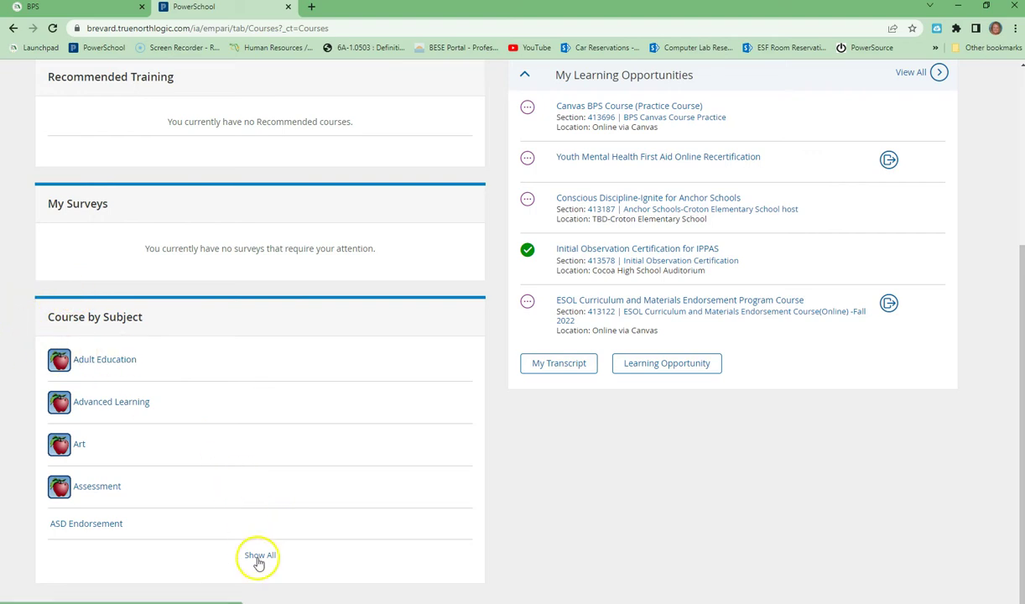
{"action": "scroll", "coordinate": [318, 428], "scroll_direction": "down", "scroll_amount": 2}
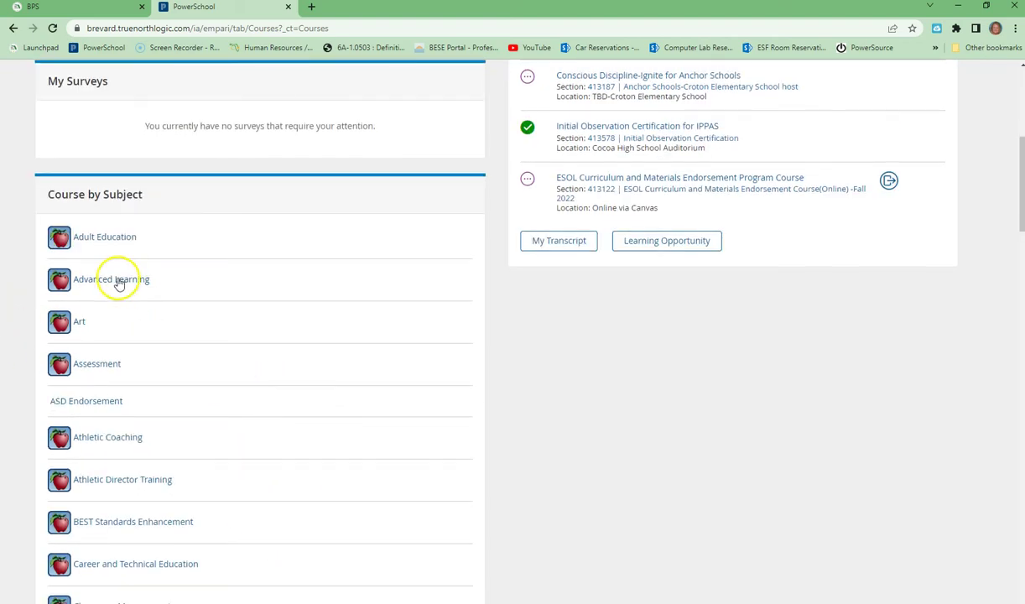
{"action": "scroll", "coordinate": [119, 283], "scroll_direction": "down", "scroll_amount": 3}
{"action": "scroll", "coordinate": [119, 282], "scroll_direction": "down", "scroll_amount": 4}
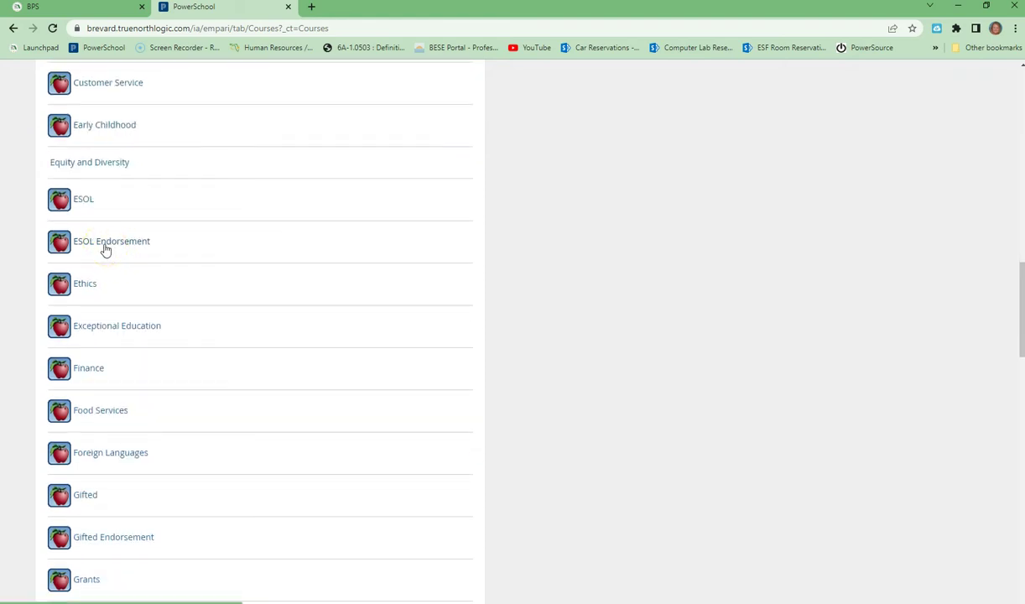
{"action": "left_click", "coordinate": [105, 245]}
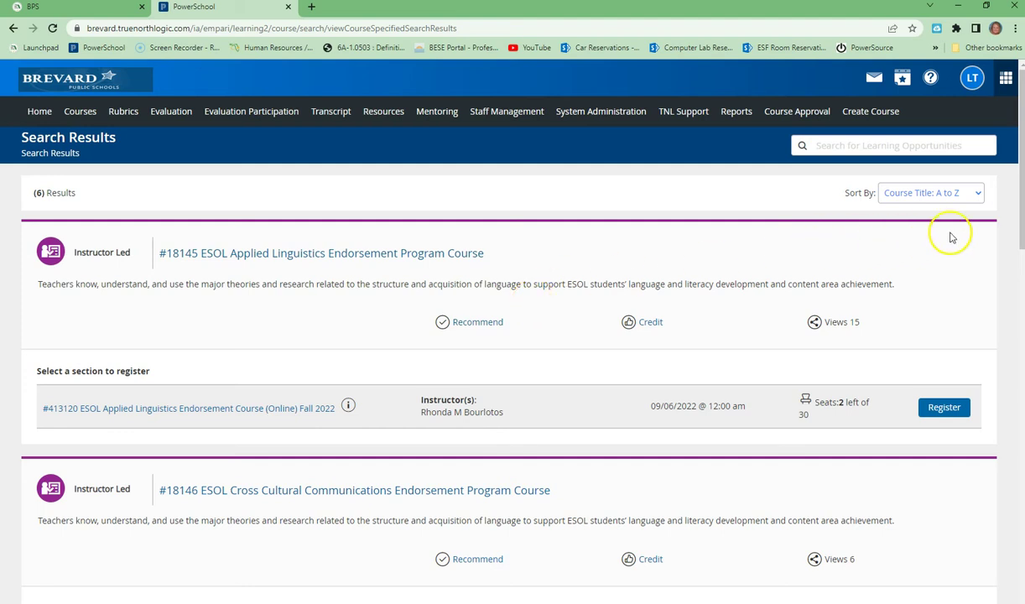
Show the sorting options for the ESOL Endorsement course results and leave the sort order as it is
{"action": "left_click", "coordinate": [975, 199]}
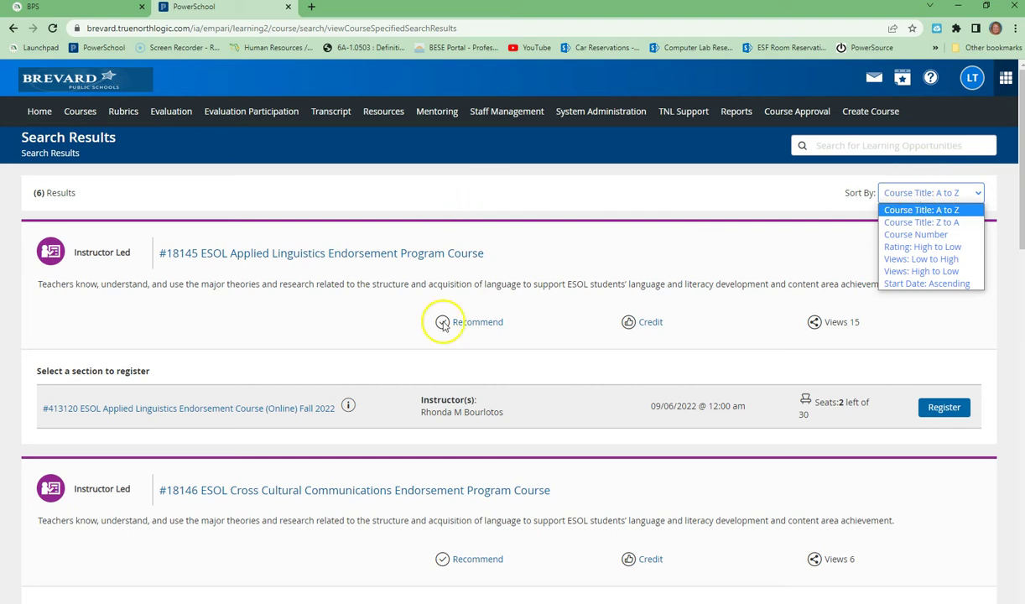
{"action": "left_click", "coordinate": [535, 255]}
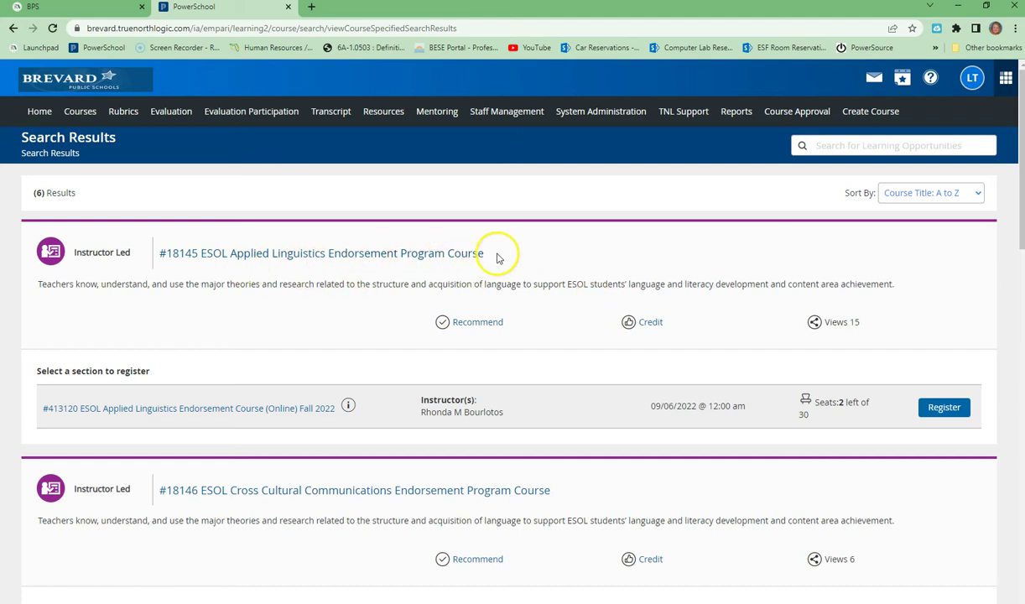
{"action": "left_click", "coordinate": [260, 256]}
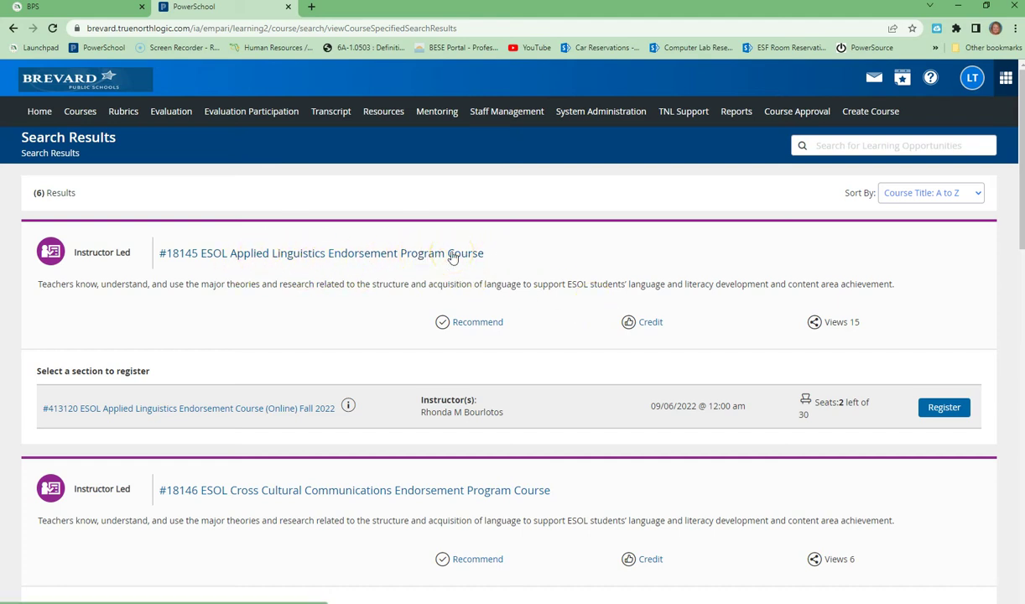
Review the Applied Linguistics, Cross Cultural Communications and Curriculum and Materials courses, and highlight the registration status of section #413122
{"action": "scroll", "coordinate": [452, 258], "scroll_direction": "down", "scroll_amount": 1}
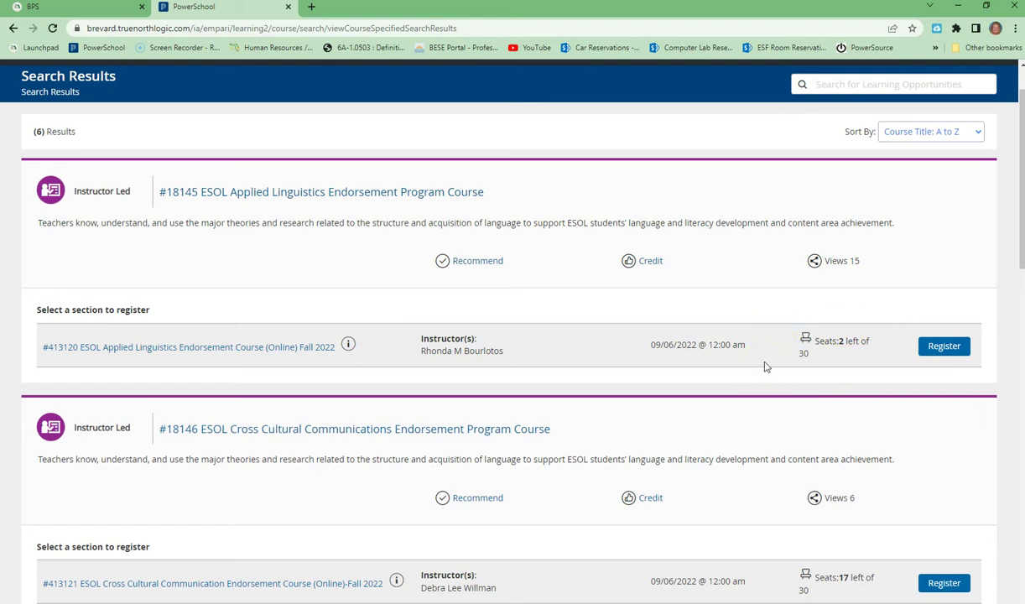
{"action": "scroll", "coordinate": [764, 367], "scroll_direction": "down", "scroll_amount": 2}
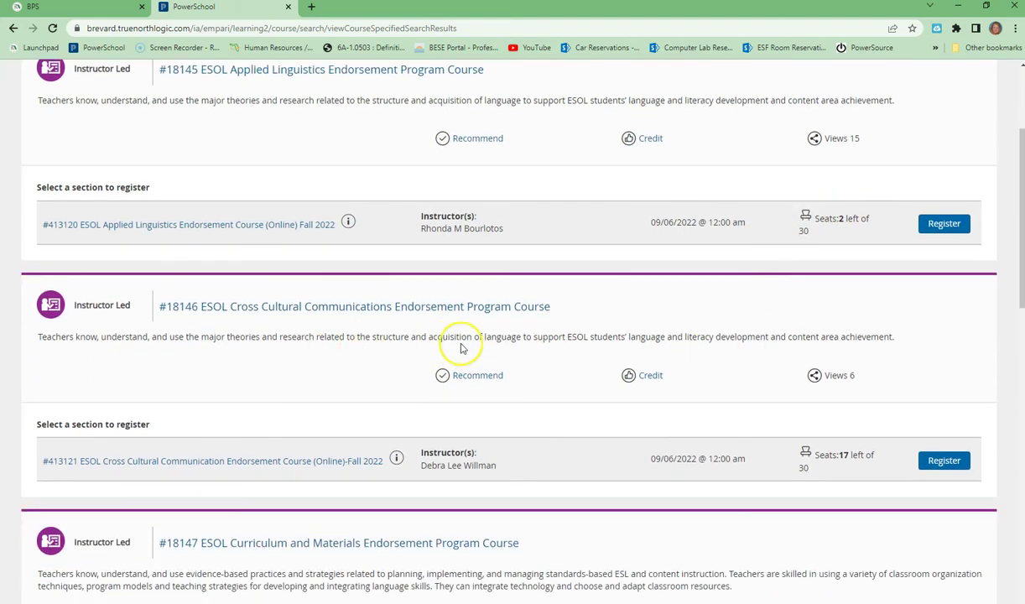
{"action": "scroll", "coordinate": [461, 347], "scroll_direction": "down", "scroll_amount": 1}
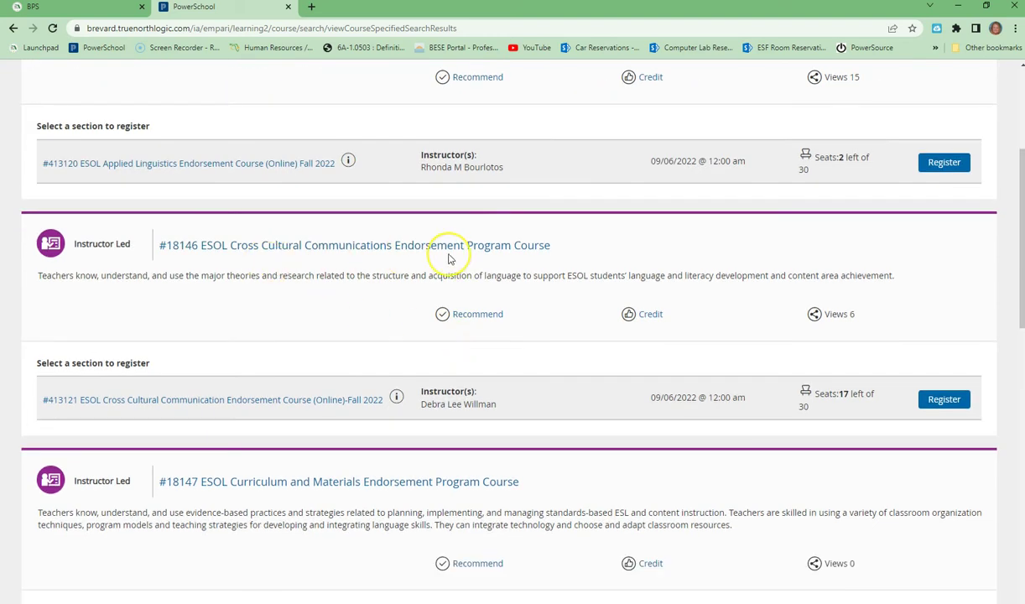
{"action": "scroll", "coordinate": [449, 259], "scroll_direction": "down", "scroll_amount": 1}
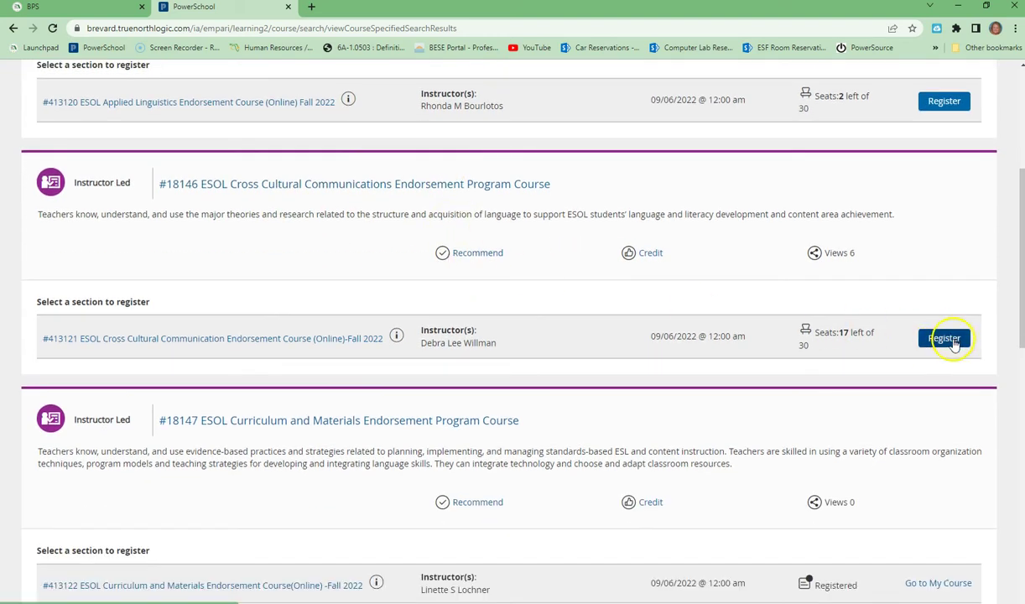
{"action": "scroll", "coordinate": [952, 346], "scroll_direction": "down", "scroll_amount": 2}
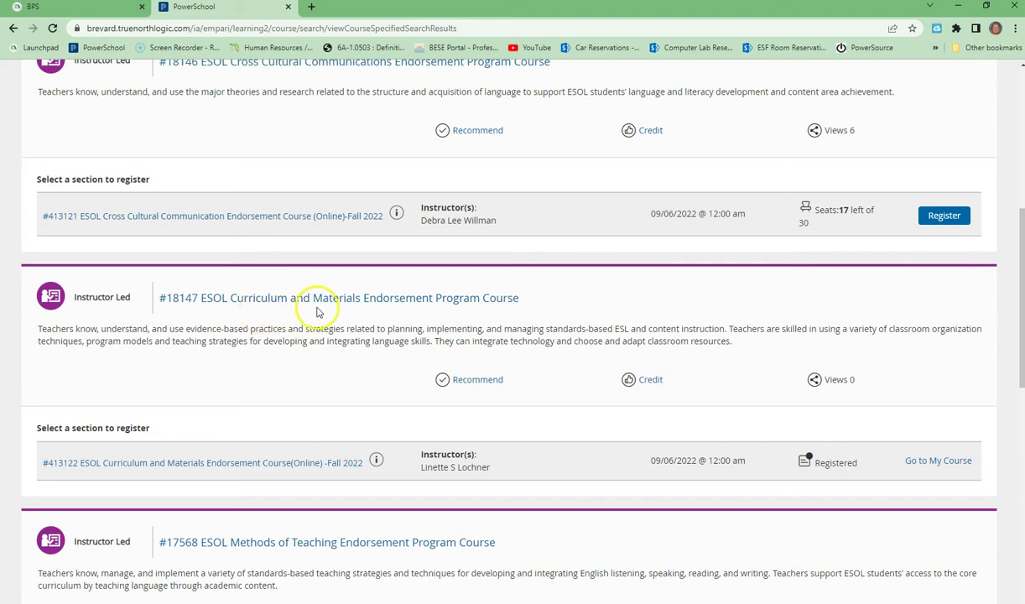
{"action": "scroll", "coordinate": [347, 311], "scroll_direction": "down", "scroll_amount": 1}
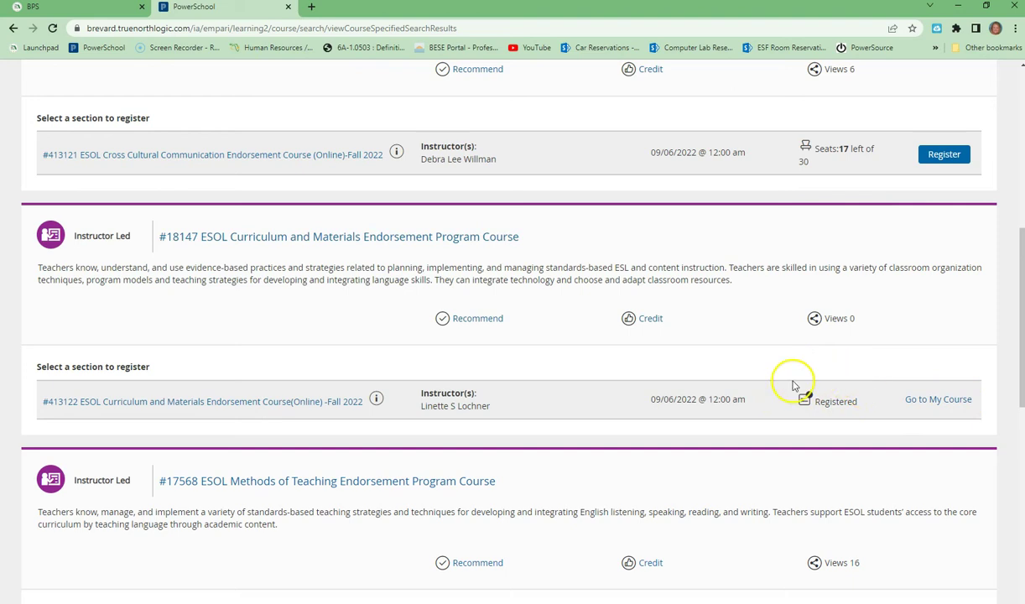
{"action": "left_click_drag", "start_coordinate": [800, 422], "coordinate": [853, 427]}
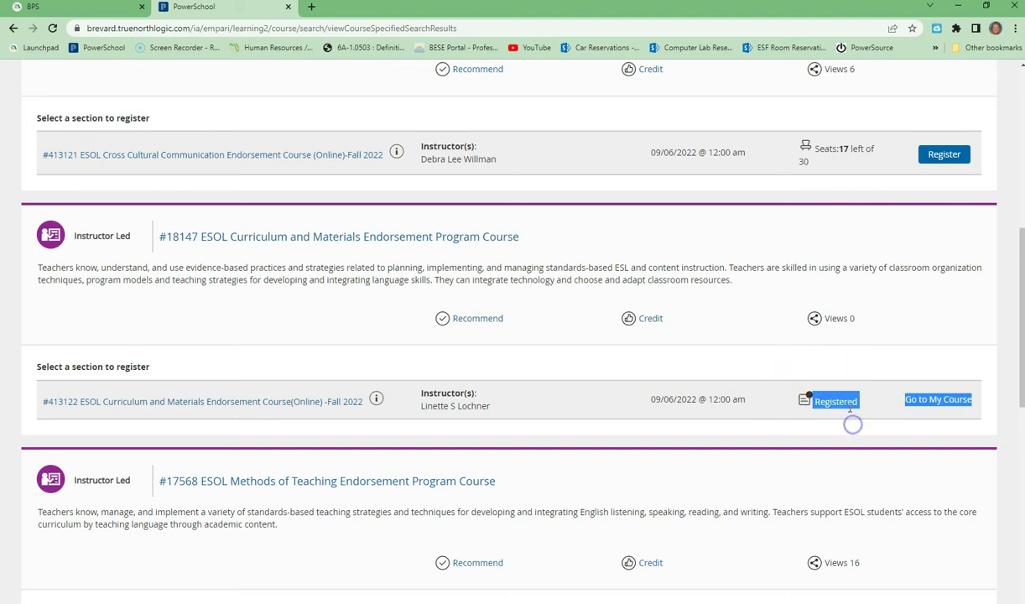
Examine the sections, seats and registration options of the ESOL Methods of Teaching and Testing and Evaluation courses
{"action": "scroll", "coordinate": [760, 388], "scroll_direction": "down", "scroll_amount": 3}
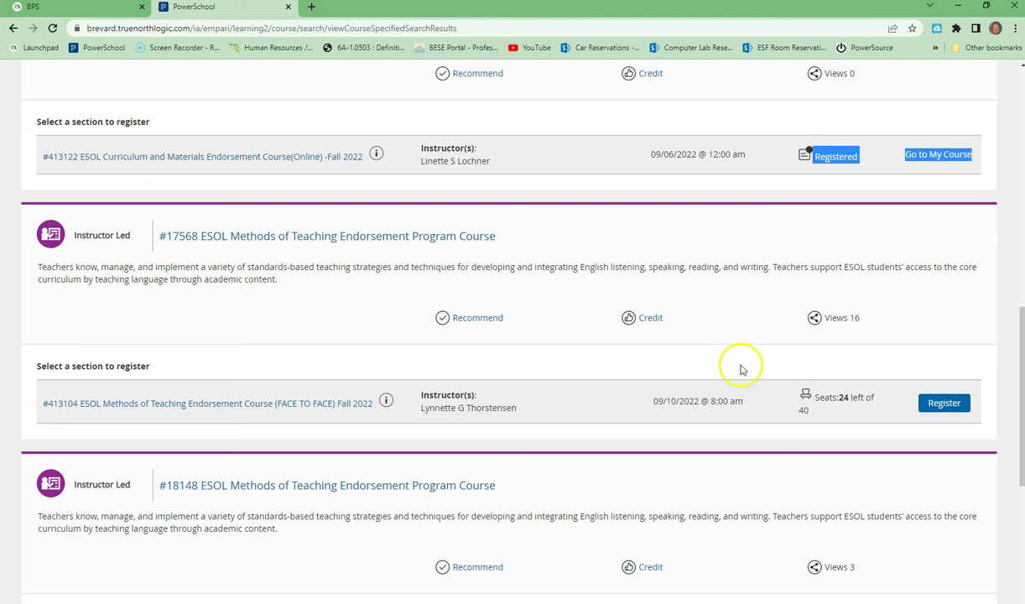
{"action": "left_click", "coordinate": [958, 408]}
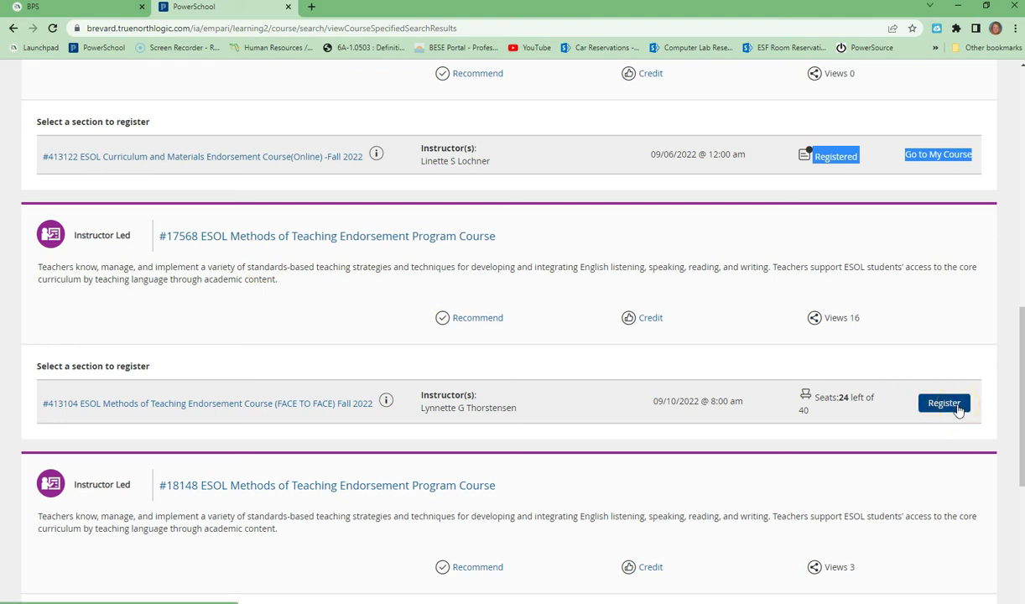
{"action": "scroll", "coordinate": [958, 410], "scroll_direction": "down", "scroll_amount": 2}
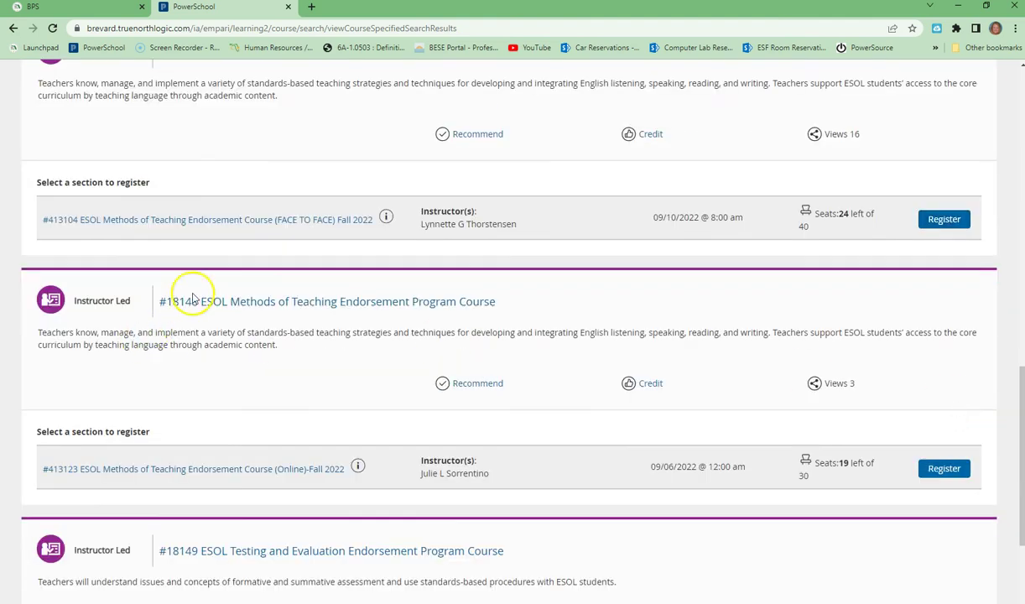
{"action": "scroll", "coordinate": [536, 349], "scroll_direction": "down", "scroll_amount": 1}
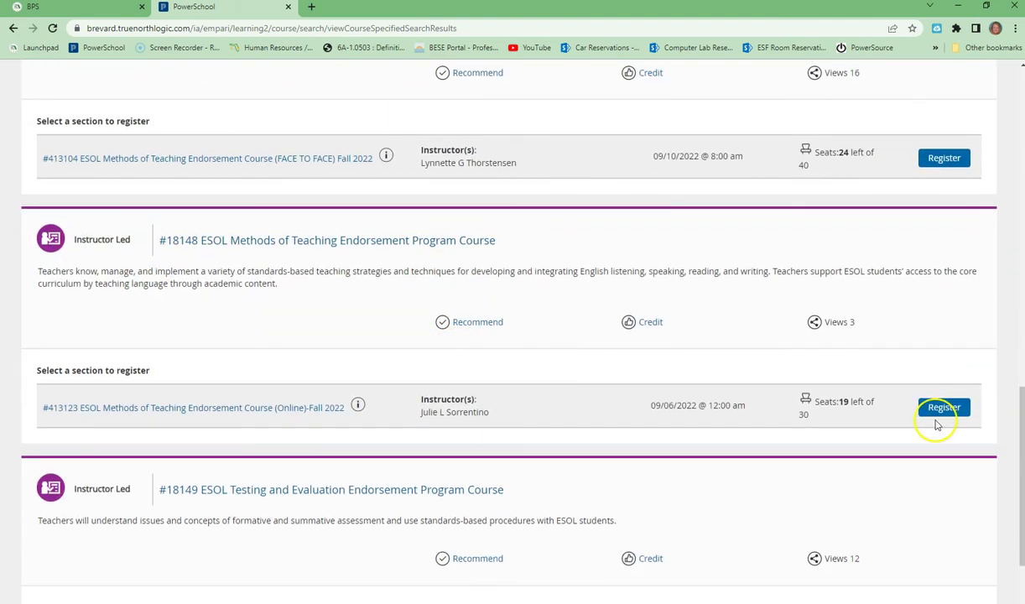
{"action": "scroll", "coordinate": [939, 425], "scroll_direction": "down", "scroll_amount": 2}
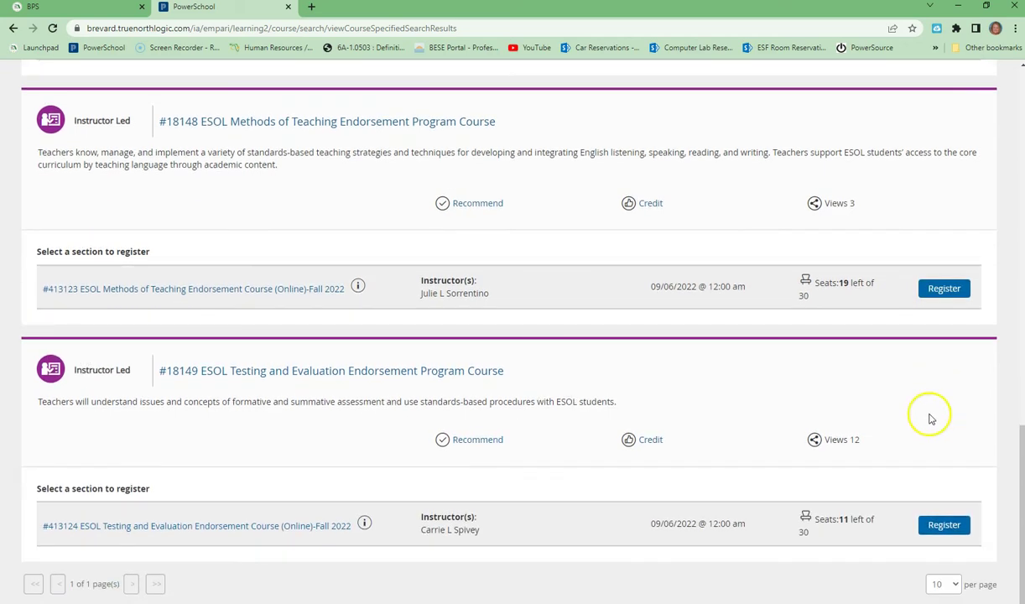
{"action": "scroll", "coordinate": [448, 401], "scroll_direction": "up", "scroll_amount": 3}
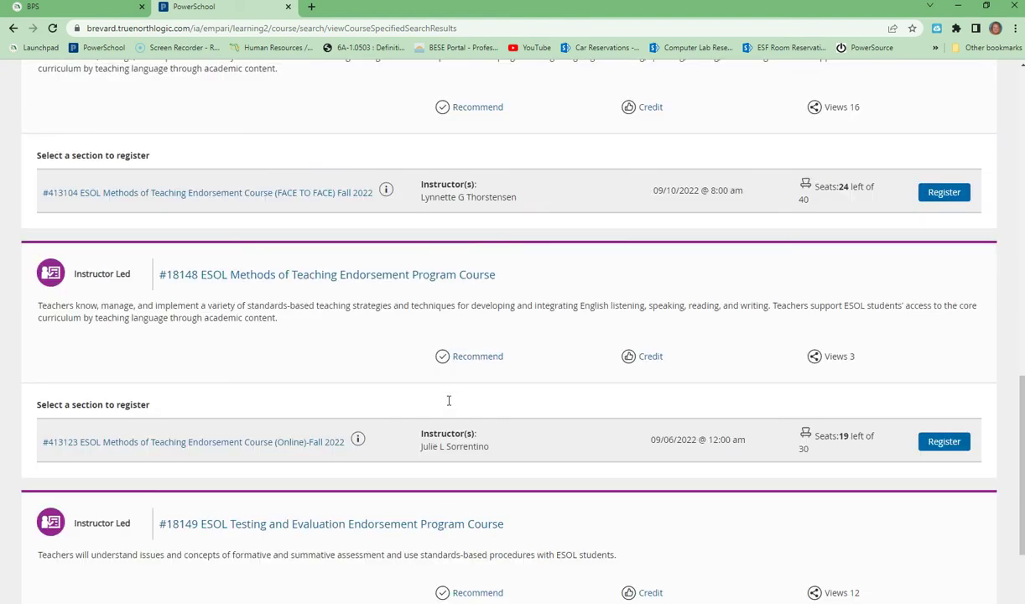
{"action": "scroll", "coordinate": [448, 404], "scroll_direction": "up", "scroll_amount": 2}
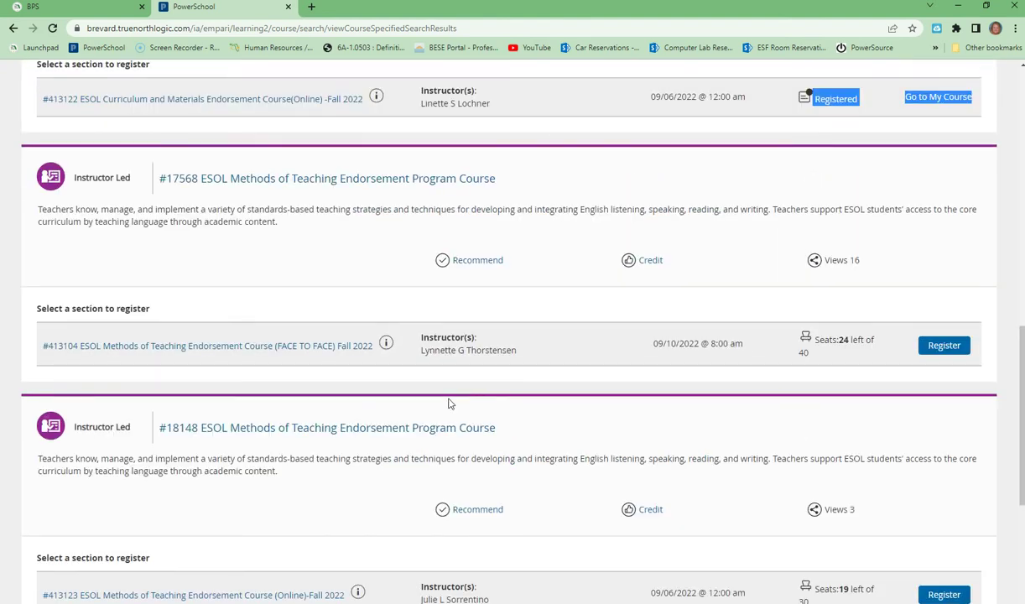
Highlight the title of section #413104, ESOL Methods of Teaching Endorsement Course (FACE TO FACE) Fall 2022
{"action": "scroll", "coordinate": [448, 404], "scroll_direction": "down", "scroll_amount": 1}
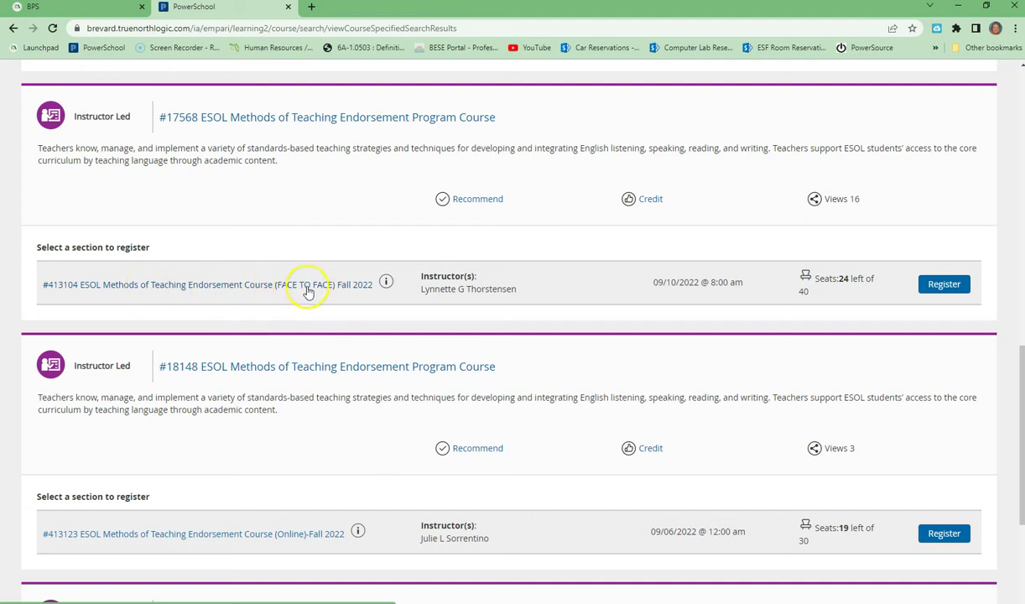
{"action": "left_click", "coordinate": [80, 283]}
{"action": "left_click_drag", "start_coordinate": [80, 282], "coordinate": [367, 293]}
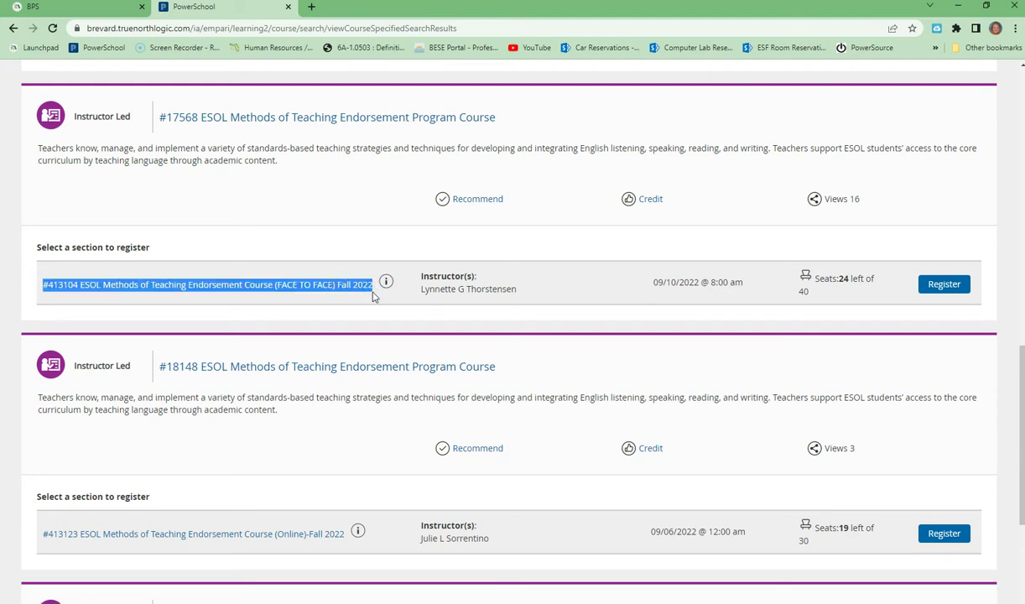
View the details of section #413123, ESOL Methods of Teaching Endorsement Course (Online)-Fall 2022, and go back to the Courses page
{"action": "left_click", "coordinate": [46, 535]}
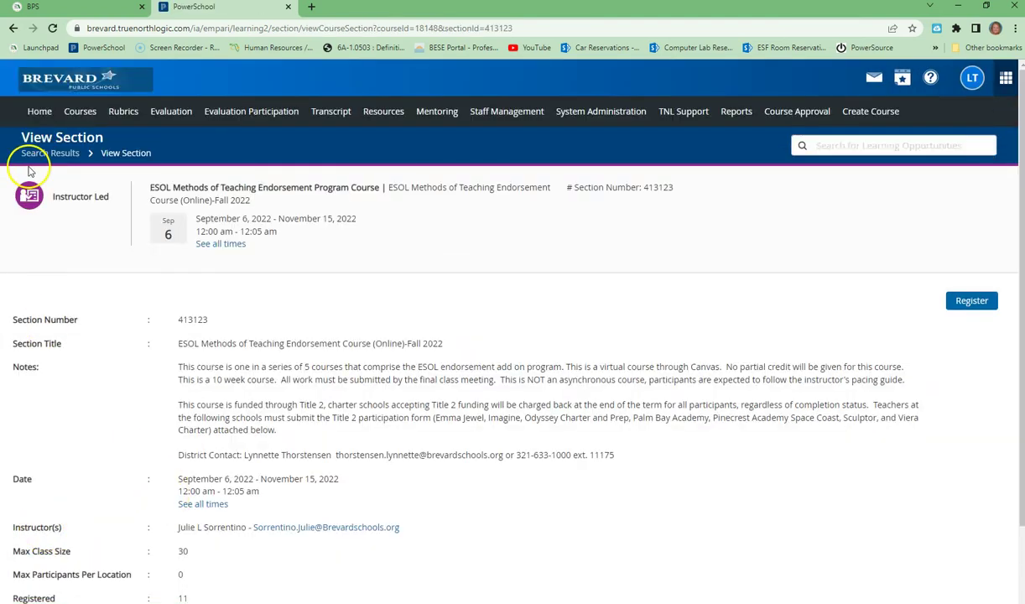
{"action": "left_click", "coordinate": [14, 29]}
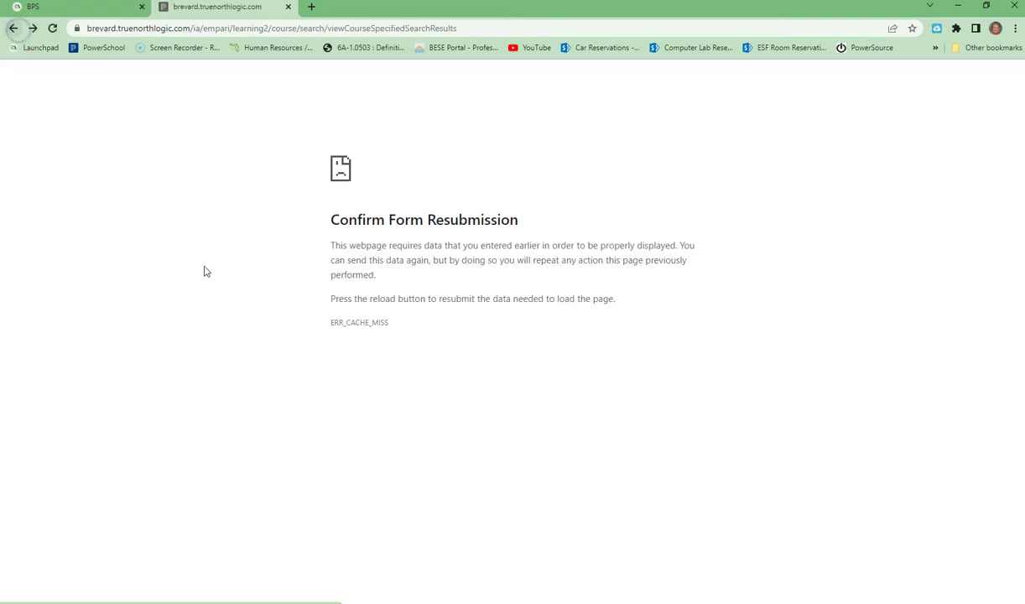
{"action": "left_click", "coordinate": [12, 30]}
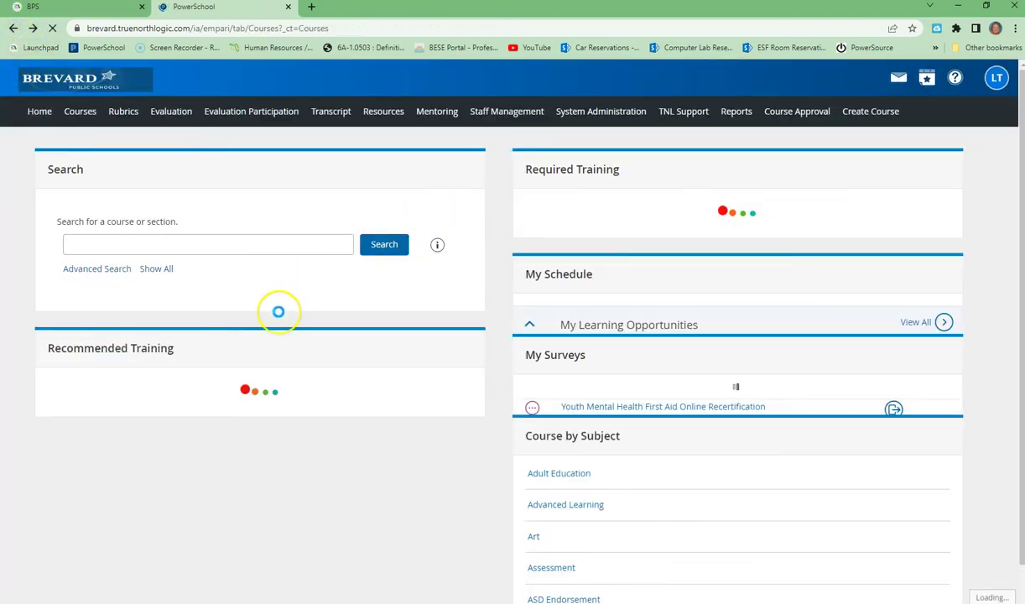
Expand all entries under Course by Subject again and reopen the ESOL Endorsement course results
{"action": "scroll", "coordinate": [219, 474], "scroll_direction": "down", "scroll_amount": 3}
{"action": "left_click", "coordinate": [261, 575]}
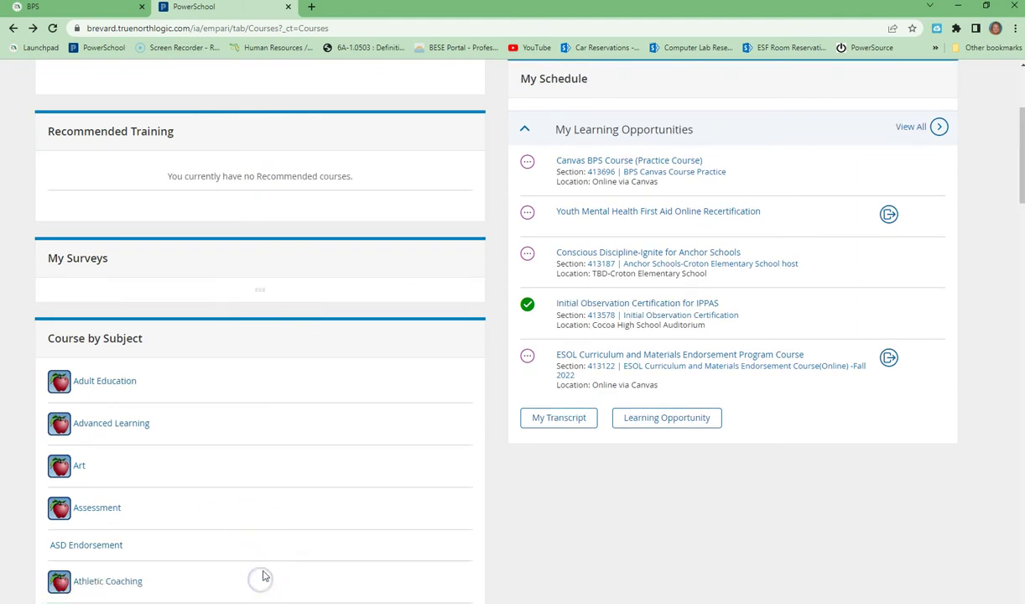
{"action": "scroll", "coordinate": [265, 553], "scroll_direction": "down", "scroll_amount": 5}
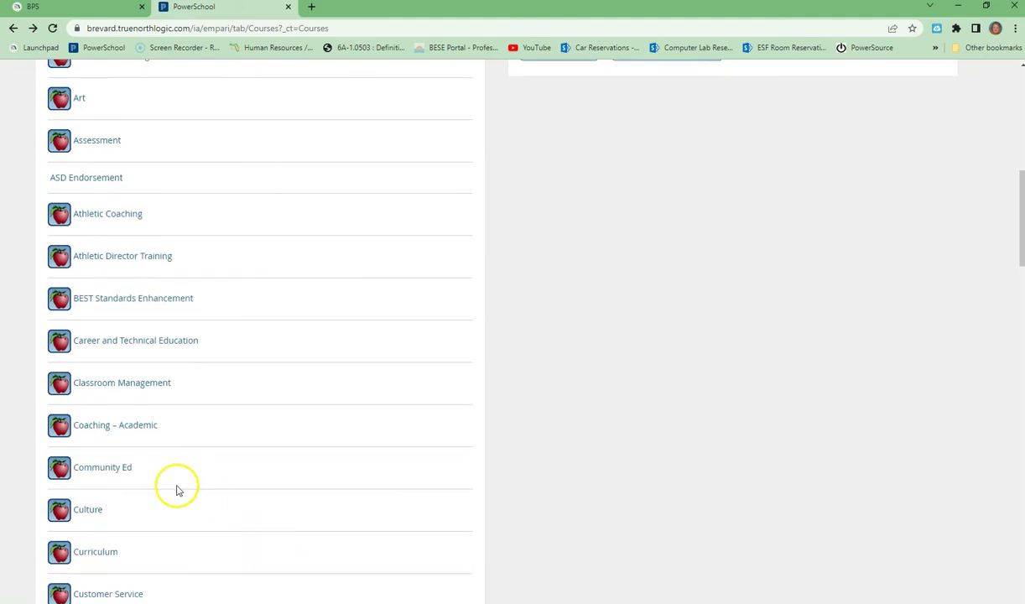
{"action": "scroll", "coordinate": [179, 488], "scroll_direction": "down", "scroll_amount": 4}
{"action": "left_click", "coordinate": [118, 458]}
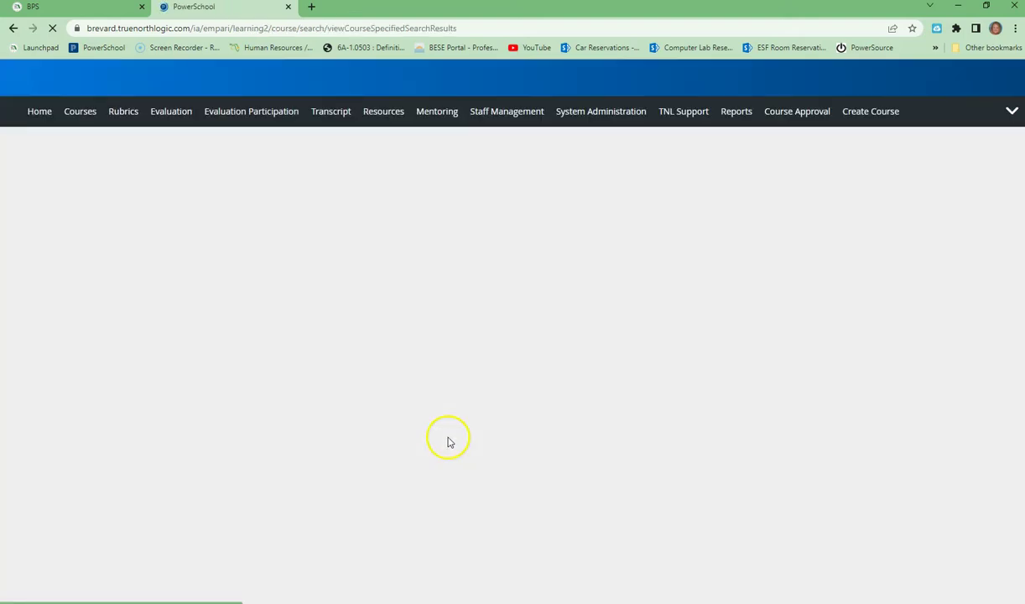
Open the details of section #413104, the face-to-face ESOL Methods of Teaching Endorsement Course for Fall 2022
{"action": "scroll", "coordinate": [448, 440], "scroll_direction": "down", "scroll_amount": 4}
{"action": "scroll", "coordinate": [449, 436], "scroll_direction": "down", "scroll_amount": 5}
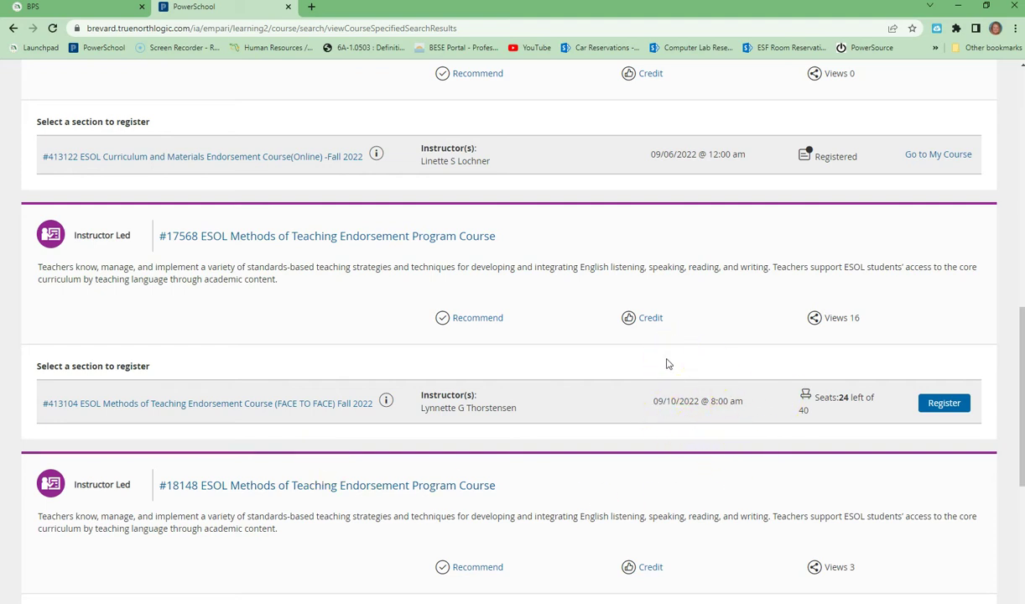
{"action": "left_click", "coordinate": [200, 406]}
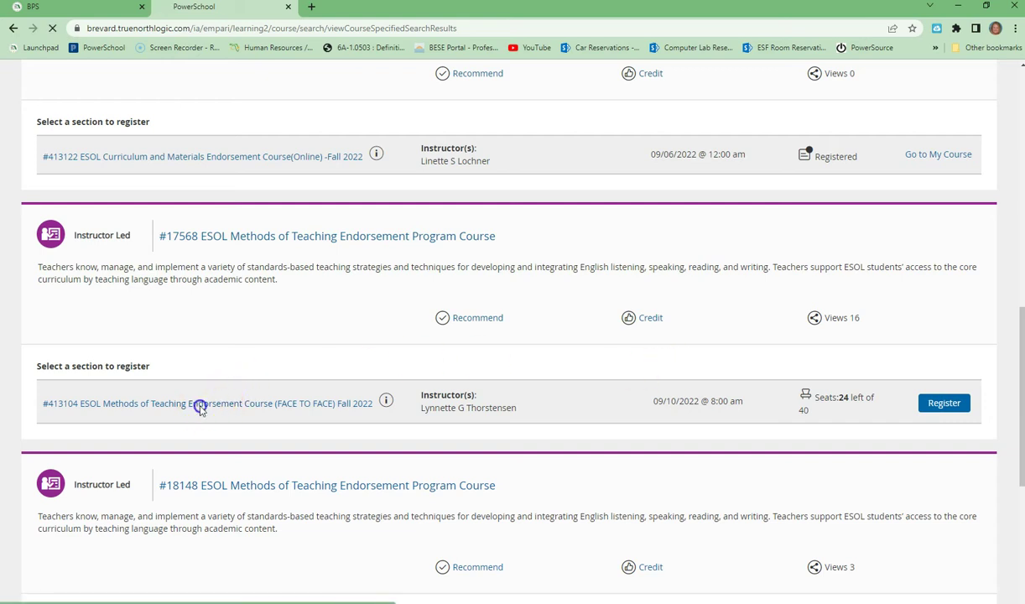
View all meeting dates and times of the face-to-face ESOL Methods of Teaching section, then close the time details
{"action": "scroll", "coordinate": [201, 409], "scroll_direction": "down", "scroll_amount": 1}
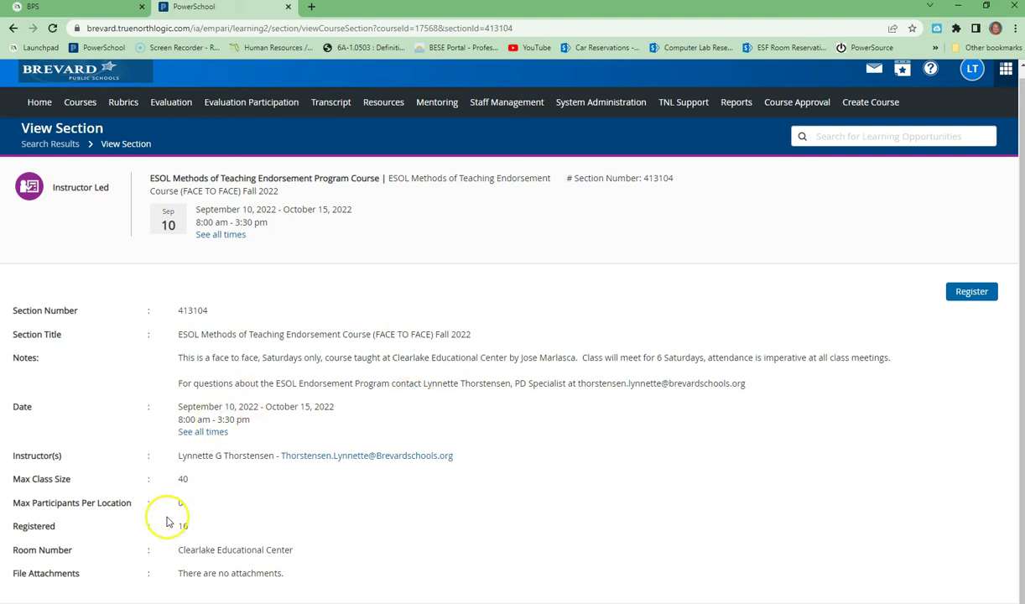
{"action": "left_click", "coordinate": [194, 434]}
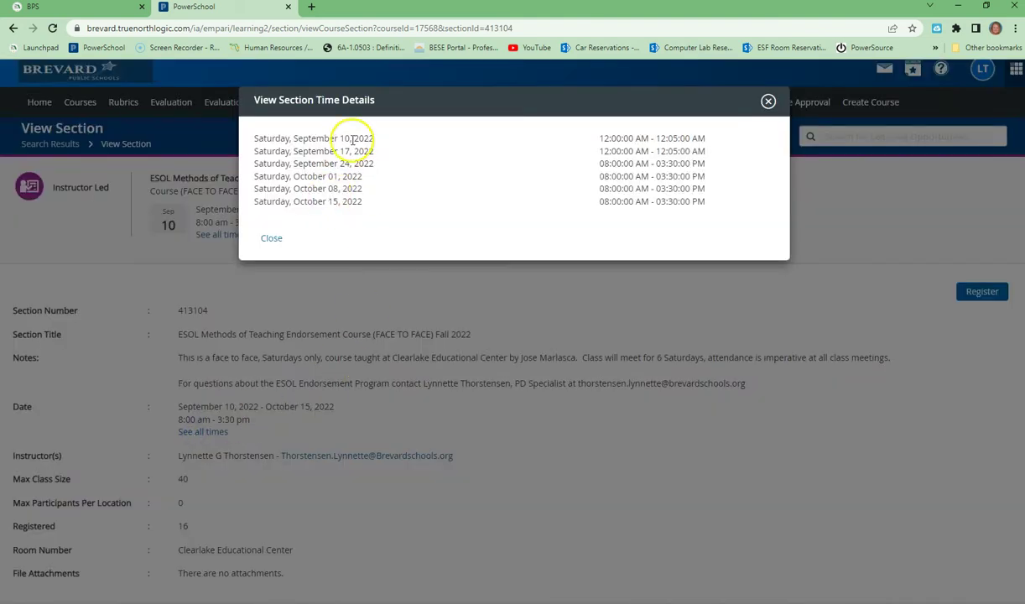
{"action": "left_click", "coordinate": [270, 239]}
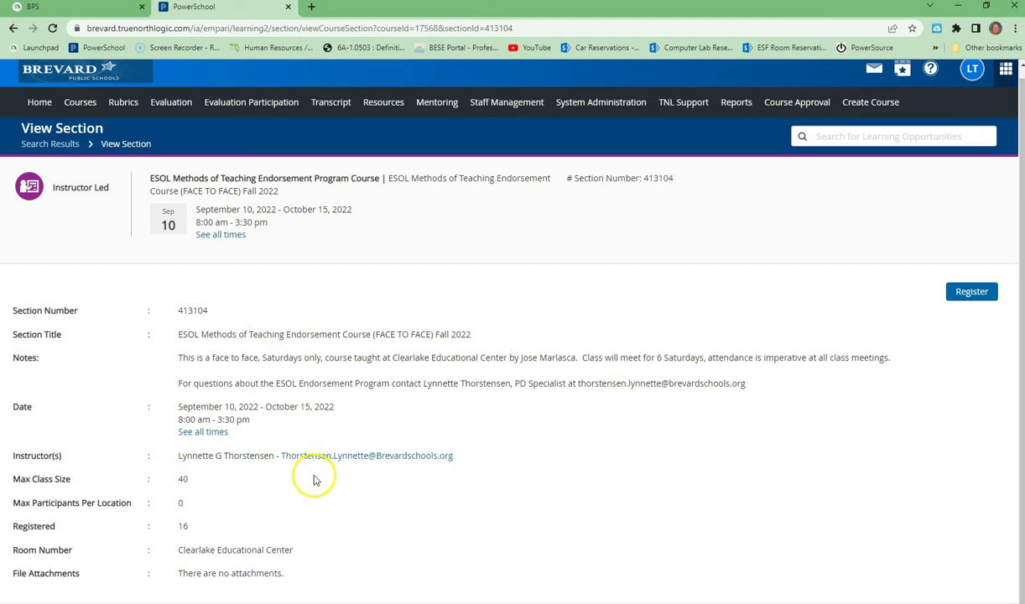
Leave the section details for the search results and return to the Courses page
{"action": "left_click", "coordinate": [966, 295]}
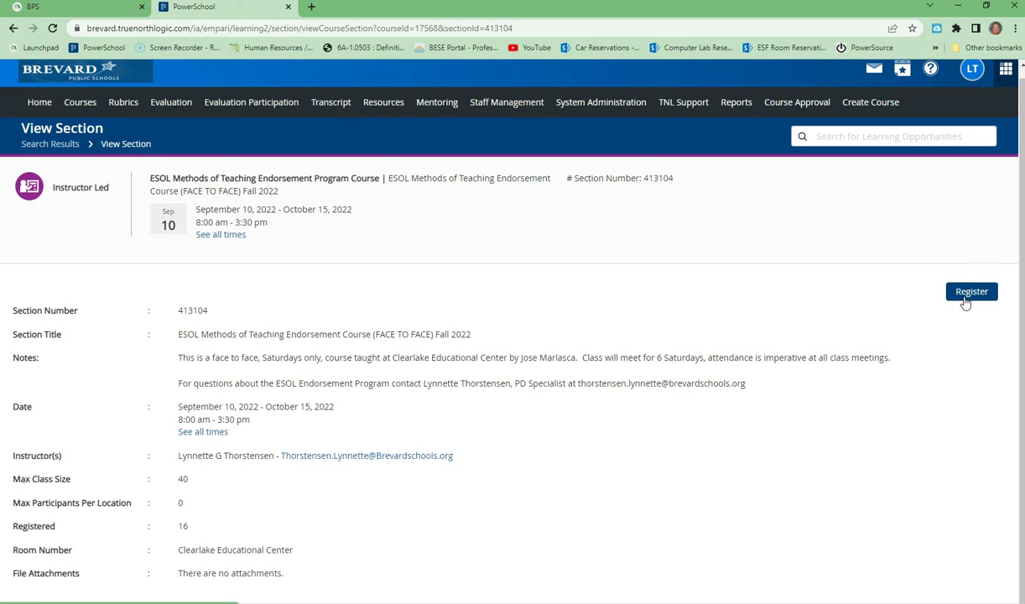
{"action": "left_click", "coordinate": [36, 148]}
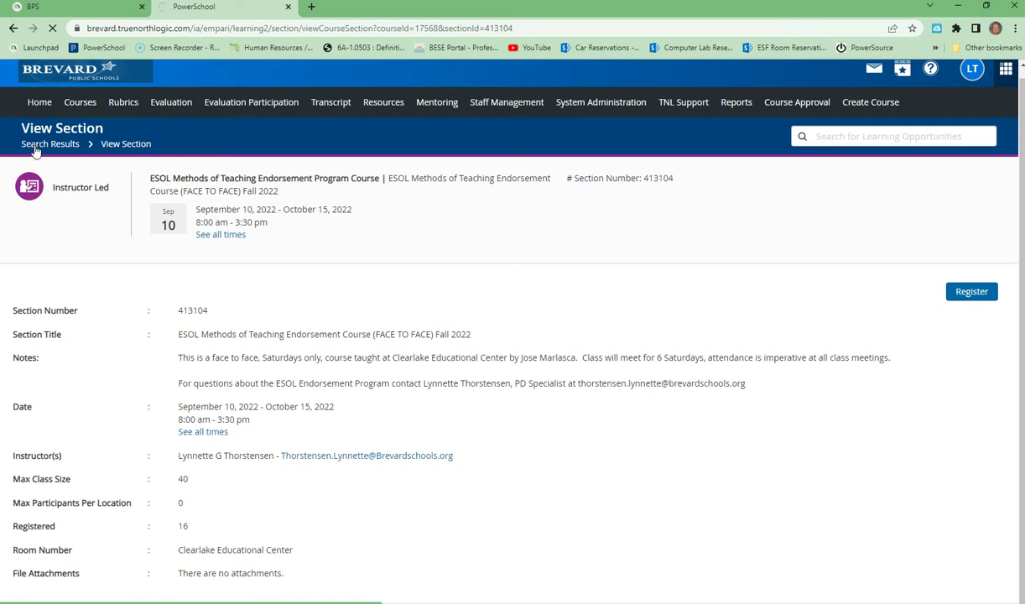
{"action": "left_click", "coordinate": [49, 144]}
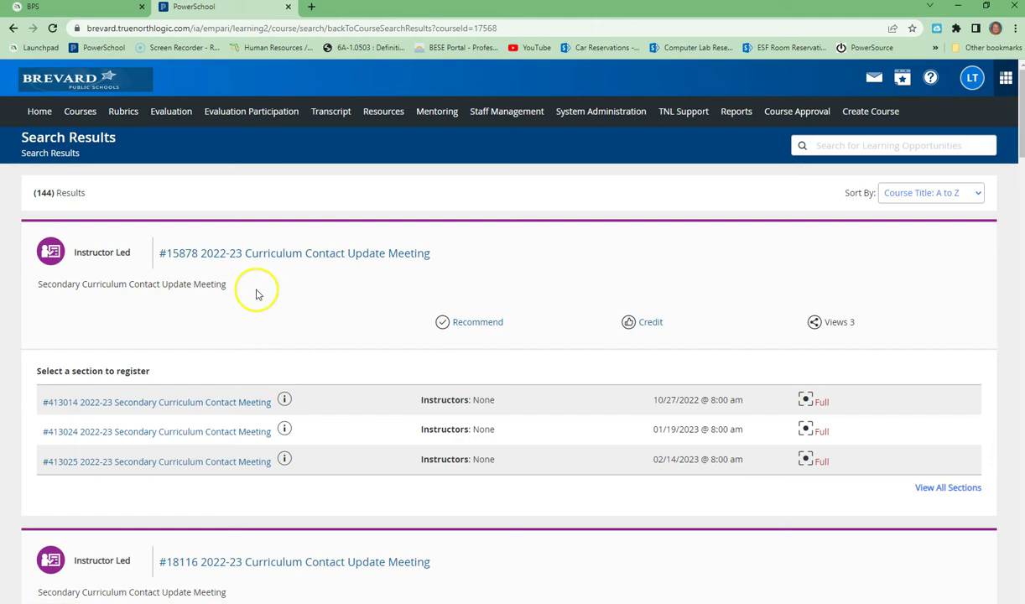
{"action": "left_click", "coordinate": [81, 113]}
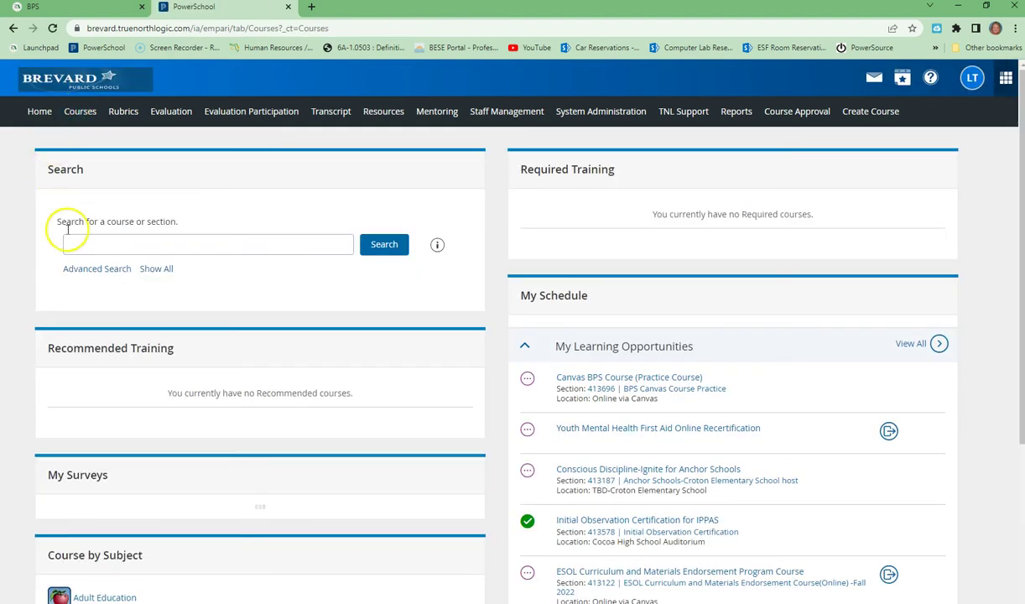
Look over the Courses page and place the cursor in the course or section search field
{"action": "scroll", "coordinate": [166, 320], "scroll_direction": "down", "scroll_amount": 3}
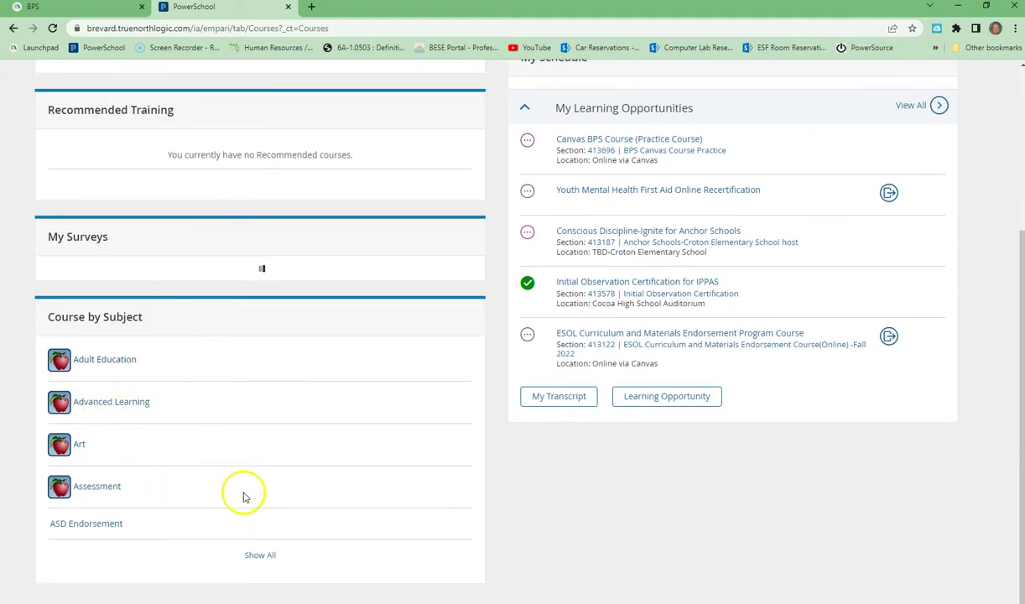
{"action": "scroll", "coordinate": [240, 499], "scroll_direction": "up", "scroll_amount": 3}
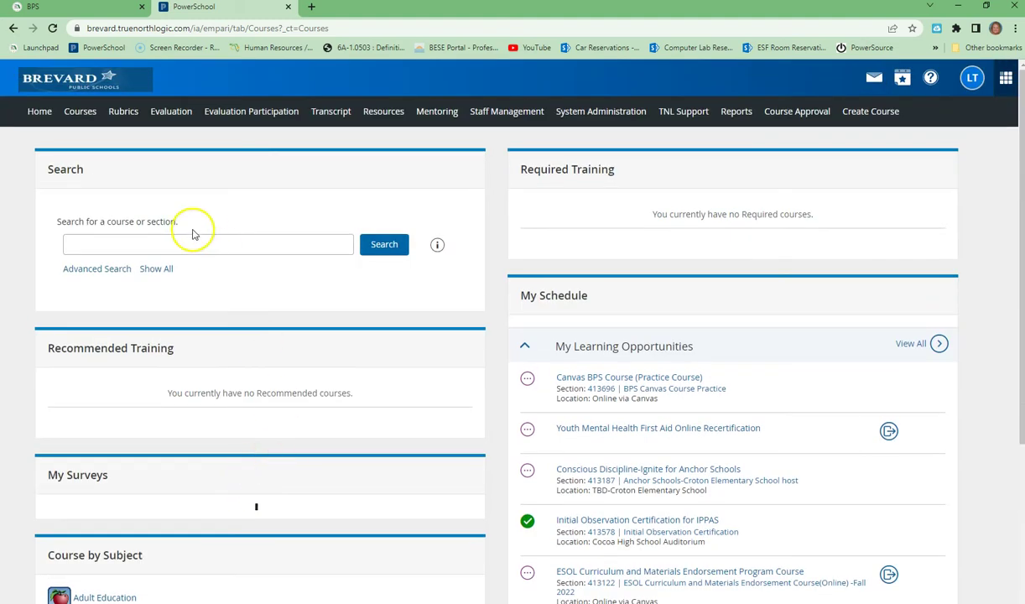
{"action": "left_click", "coordinate": [130, 246]}
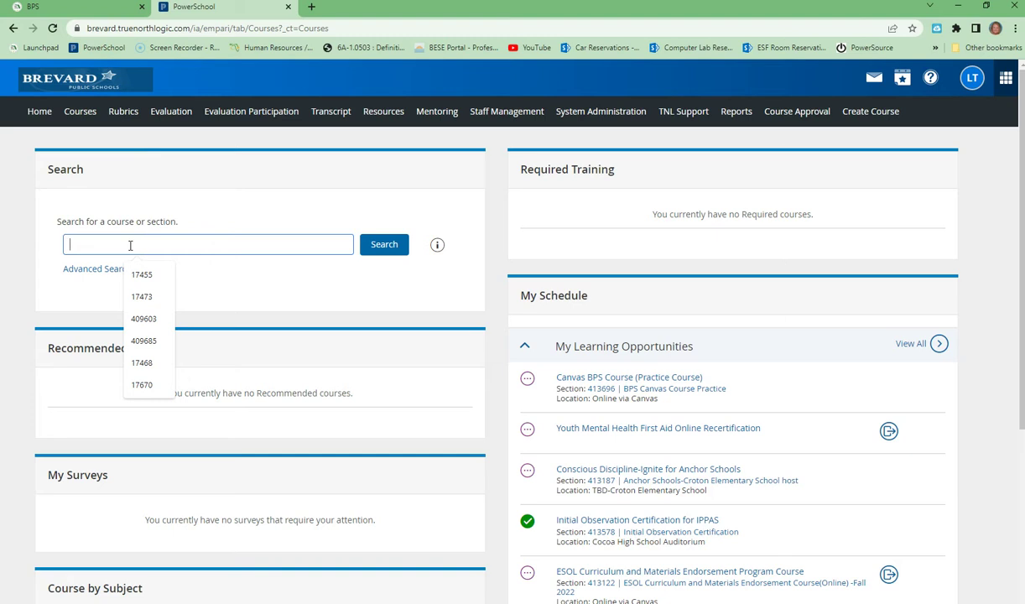
{"action": "left_click", "coordinate": [127, 248]}
Show all entries under Course by Subject and open the Classroom Management course results
{"action": "scroll", "coordinate": [220, 343], "scroll_direction": "down", "scroll_amount": 3}
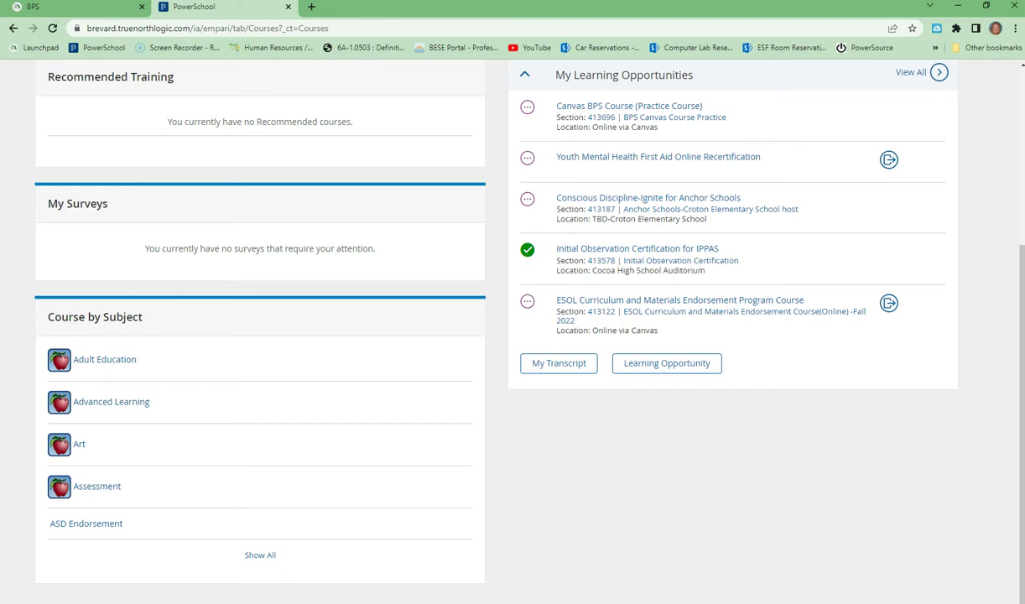
{"action": "left_click", "coordinate": [251, 555]}
{"action": "scroll", "coordinate": [248, 533], "scroll_direction": "down", "scroll_amount": 1}
{"action": "scroll", "coordinate": [243, 520], "scroll_direction": "down", "scroll_amount": 6}
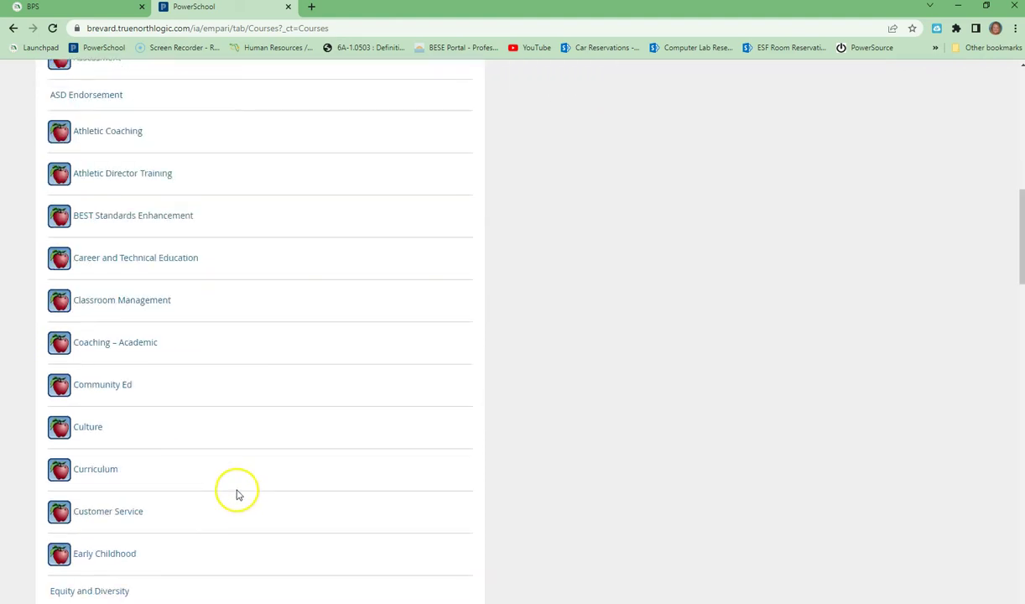
{"action": "left_click", "coordinate": [88, 180]}
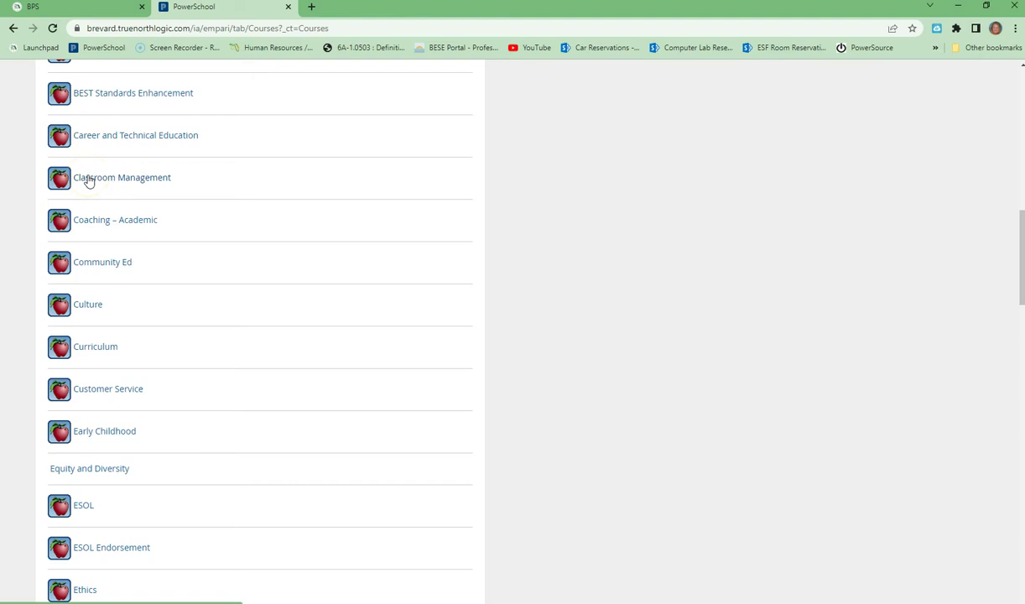
{"action": "left_click", "coordinate": [88, 180]}
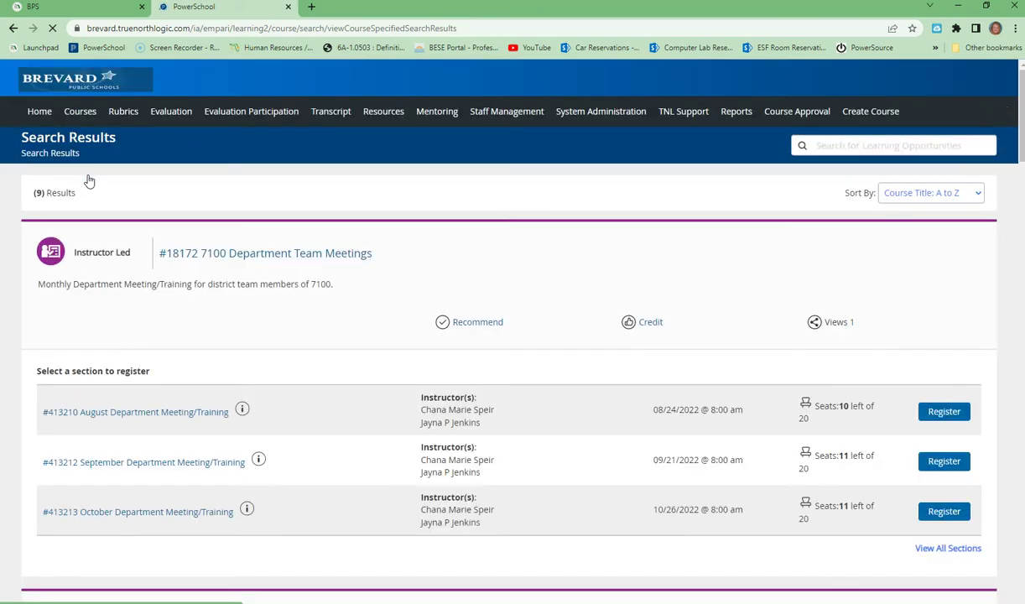
Examine the Classroom Management course listings, including 7100 Department Team Meetings, Behavior Team Meetings and Cocoa Beach - IB Integration
{"action": "scroll", "coordinate": [87, 179], "scroll_direction": "down", "scroll_amount": 1}
{"action": "left_click", "coordinate": [152, 225]}
{"action": "scroll", "coordinate": [355, 243], "scroll_direction": "down", "scroll_amount": 2}
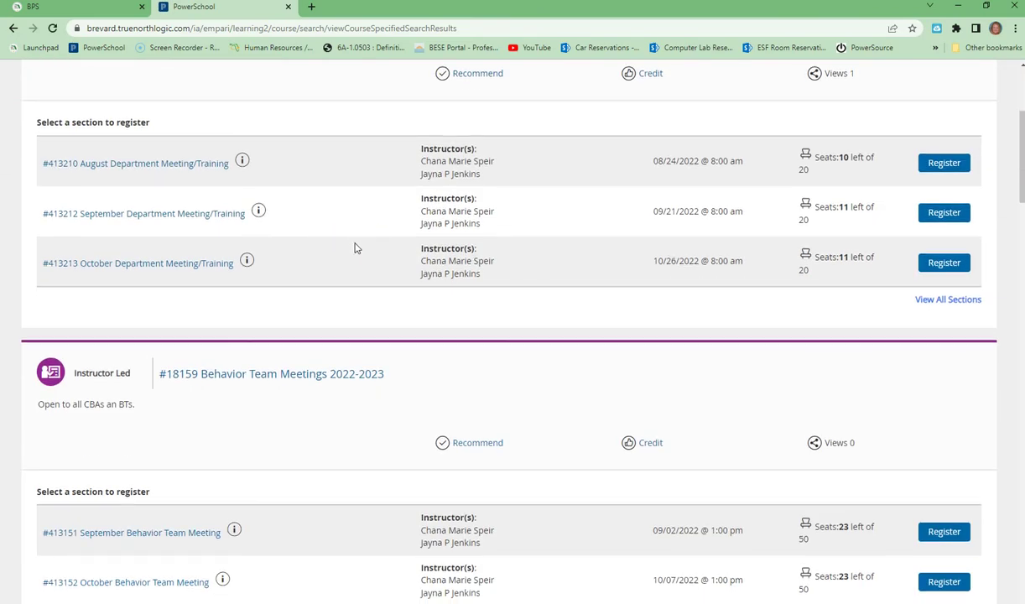
{"action": "scroll", "coordinate": [354, 247], "scroll_direction": "down", "scroll_amount": 5}
{"action": "left_click", "coordinate": [355, 237]}
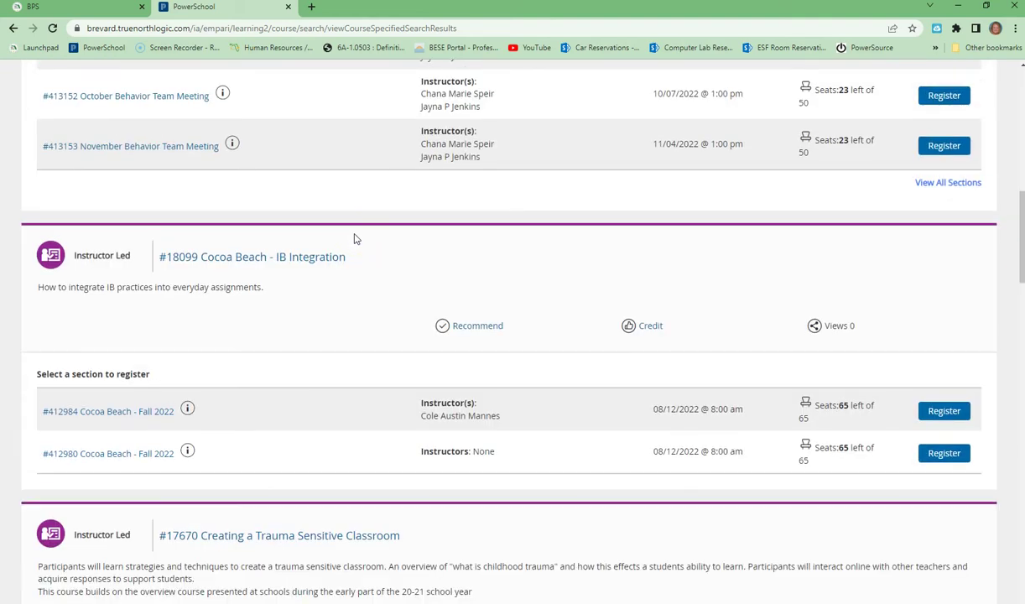
{"action": "scroll", "coordinate": [355, 239], "scroll_direction": "up", "scroll_amount": 3}
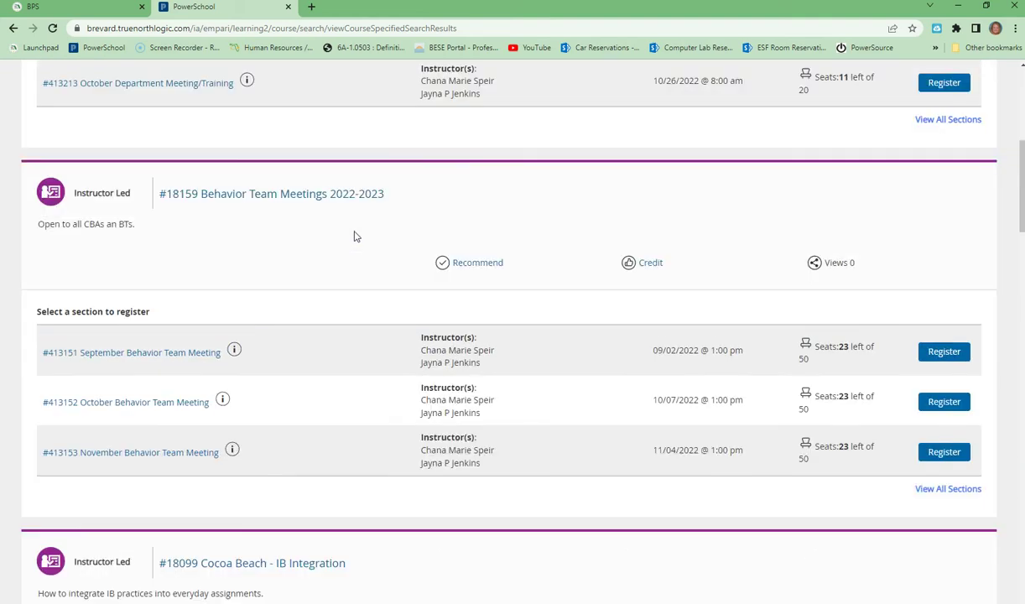
{"action": "scroll", "coordinate": [354, 237], "scroll_direction": "up", "scroll_amount": 3}
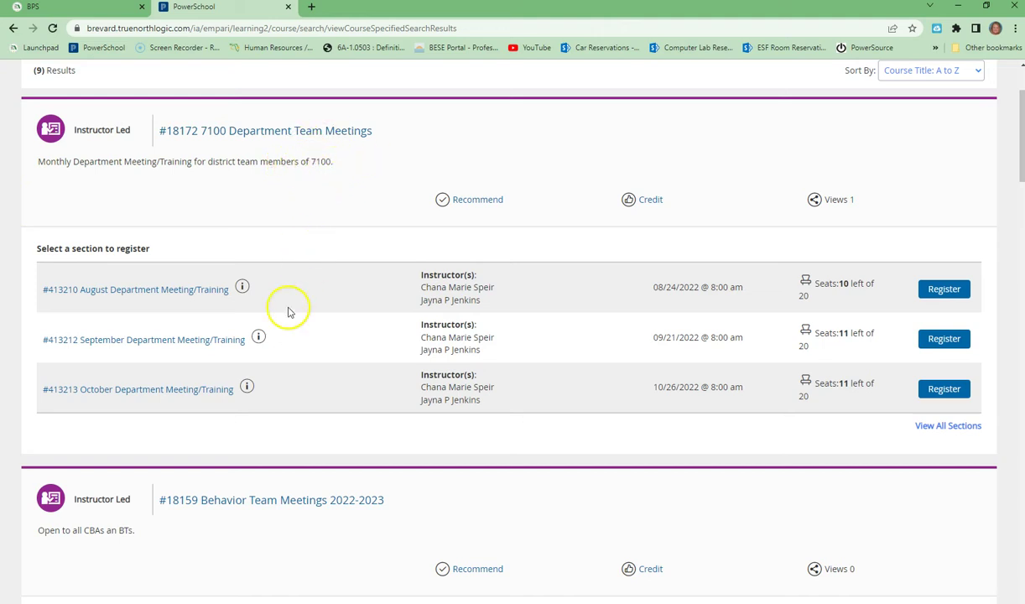
{"action": "scroll", "coordinate": [235, 325], "scroll_direction": "down", "scroll_amount": 2}
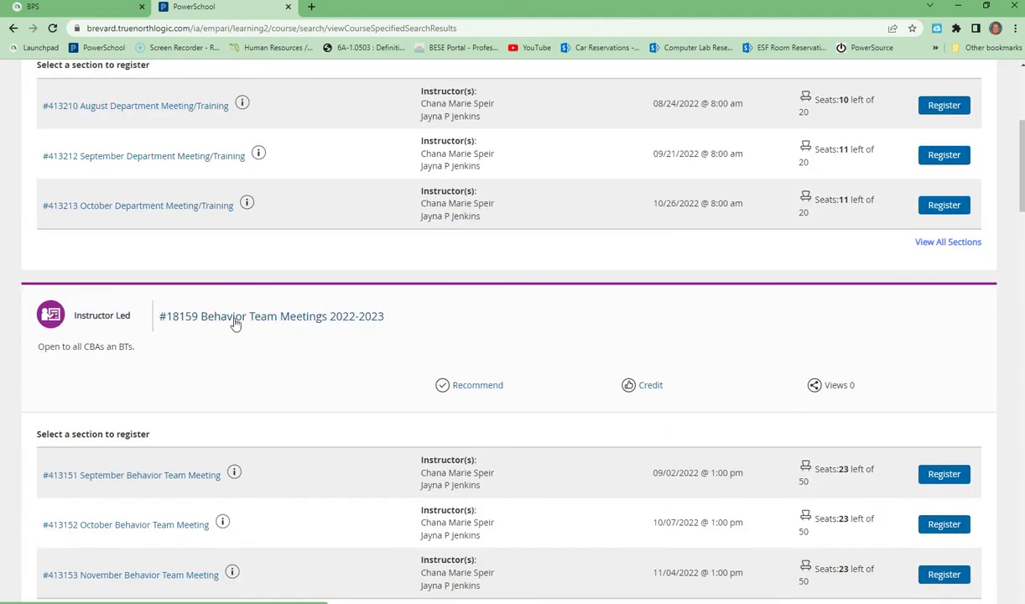
{"action": "scroll", "coordinate": [234, 324], "scroll_direction": "down", "scroll_amount": 3}
{"action": "scroll", "coordinate": [234, 324], "scroll_direction": "down", "scroll_amount": 5}
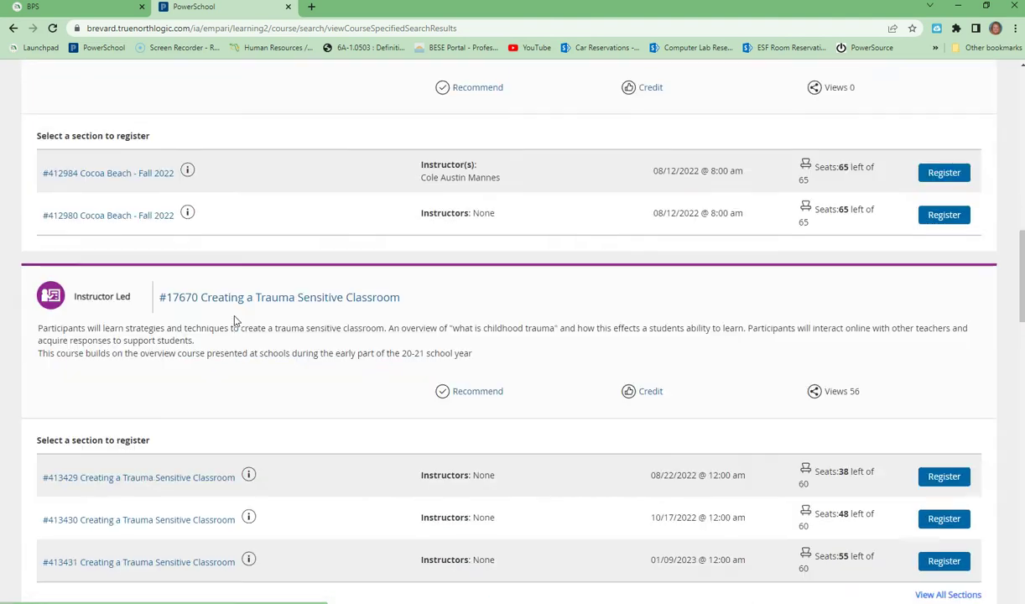
{"action": "scroll", "coordinate": [236, 321], "scroll_direction": "up", "scroll_amount": 2}
{"action": "scroll", "coordinate": [234, 319], "scroll_direction": "up", "scroll_amount": 1}
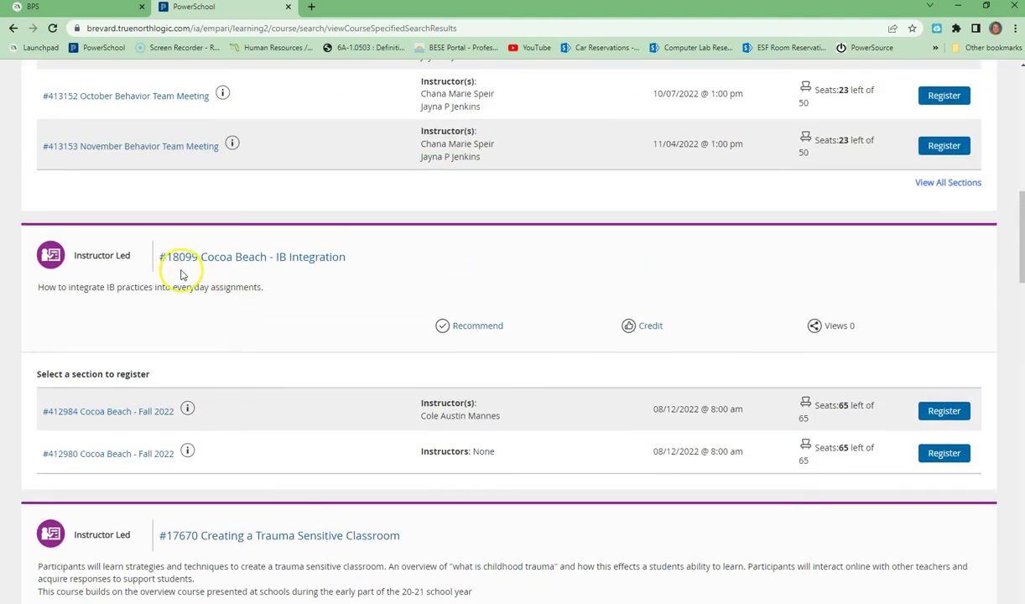
{"action": "left_click", "coordinate": [221, 255]}
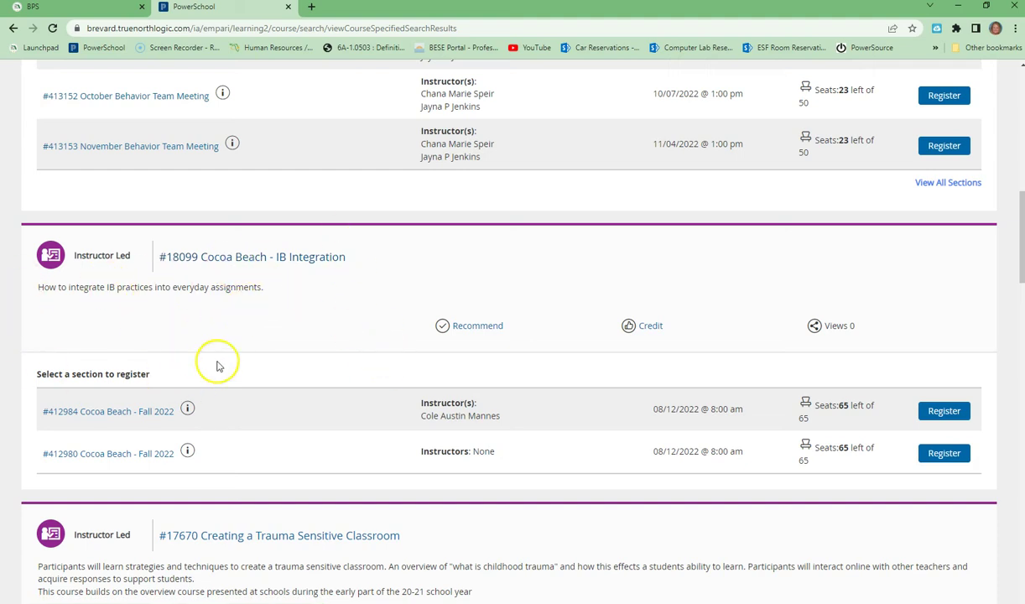
View the credit types of course #17670 Creating a Trauma Sensitive Classroom and show all of its sections
{"action": "scroll", "coordinate": [217, 364], "scroll_direction": "down", "scroll_amount": 2}
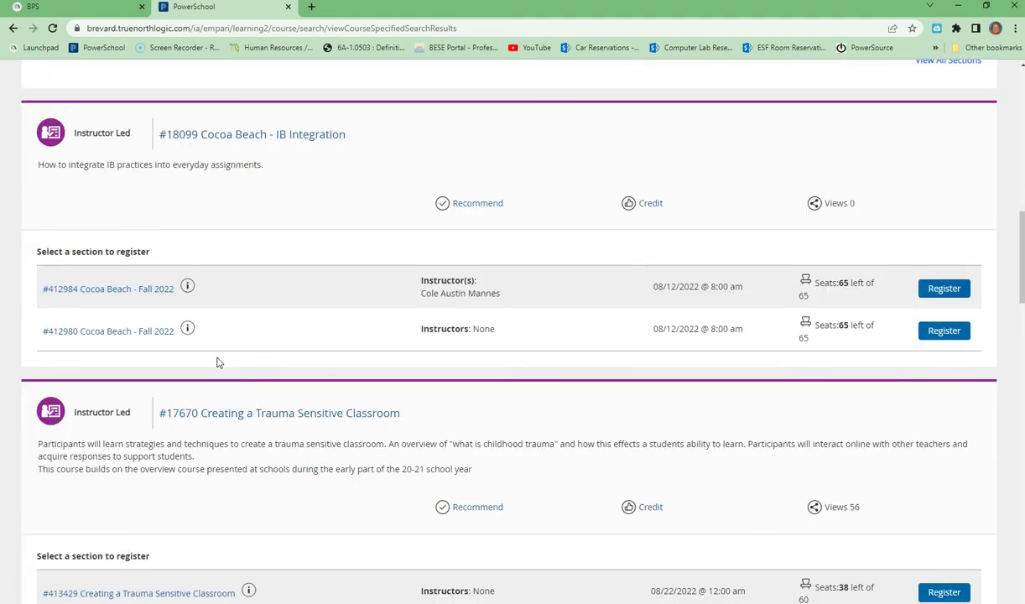
{"action": "scroll", "coordinate": [218, 363], "scroll_direction": "down", "scroll_amount": 3}
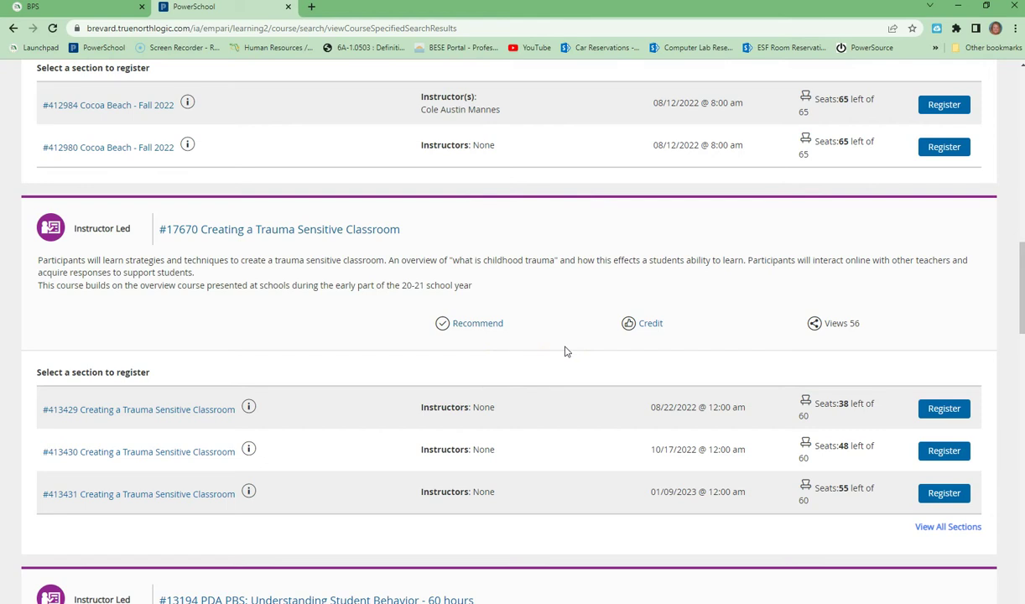
{"action": "scroll", "coordinate": [565, 351], "scroll_direction": "down", "scroll_amount": 1}
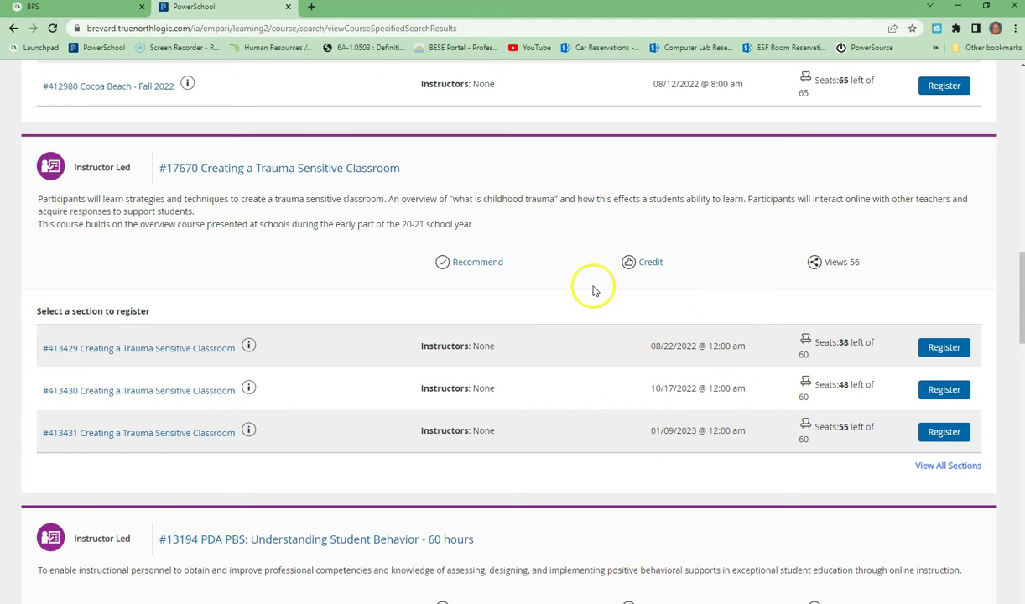
{"action": "left_click", "coordinate": [647, 269]}
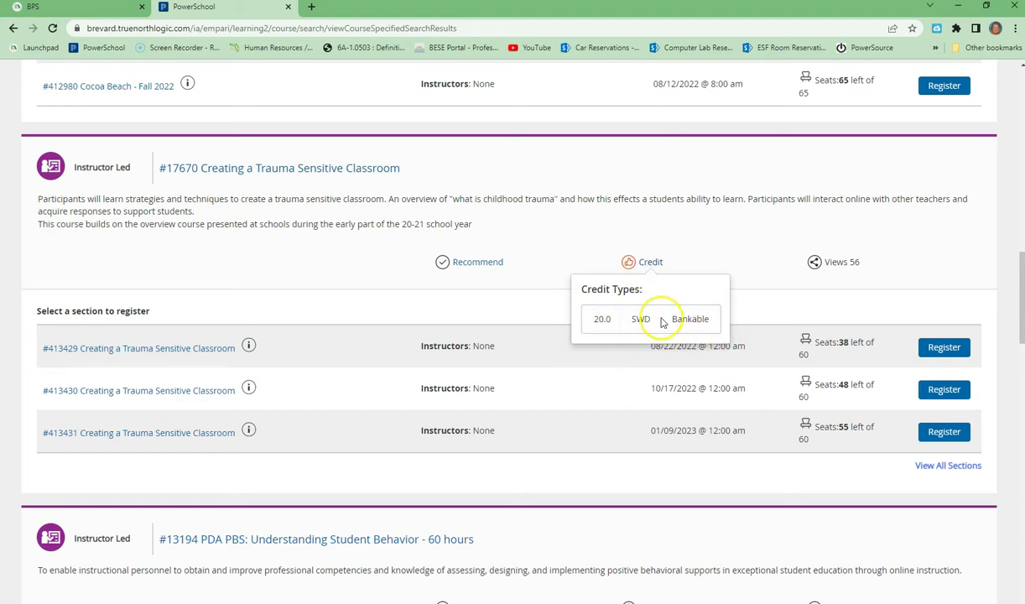
{"action": "left_click", "coordinate": [256, 179]}
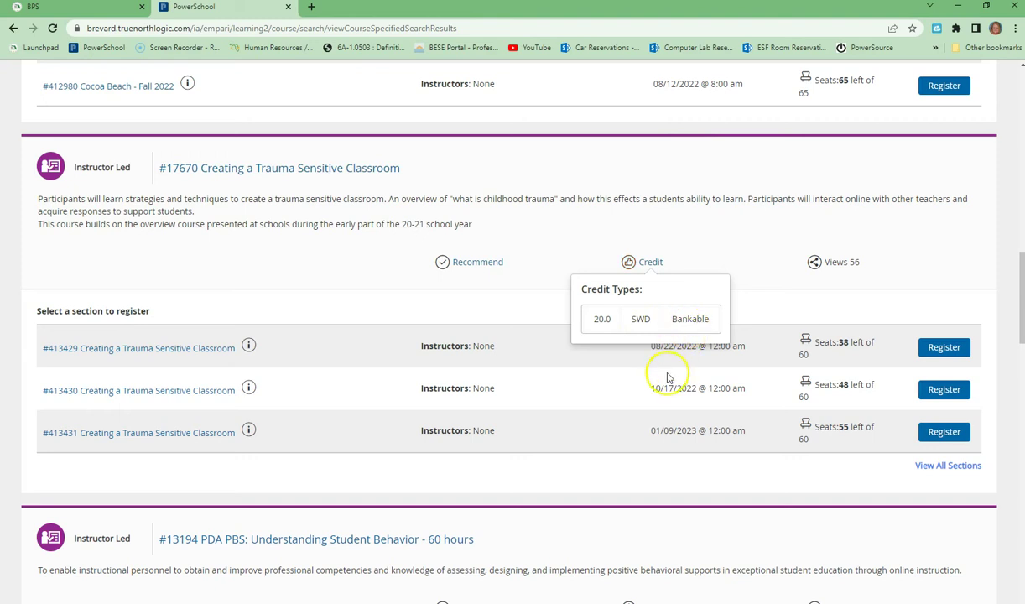
{"action": "left_click", "coordinate": [551, 254]}
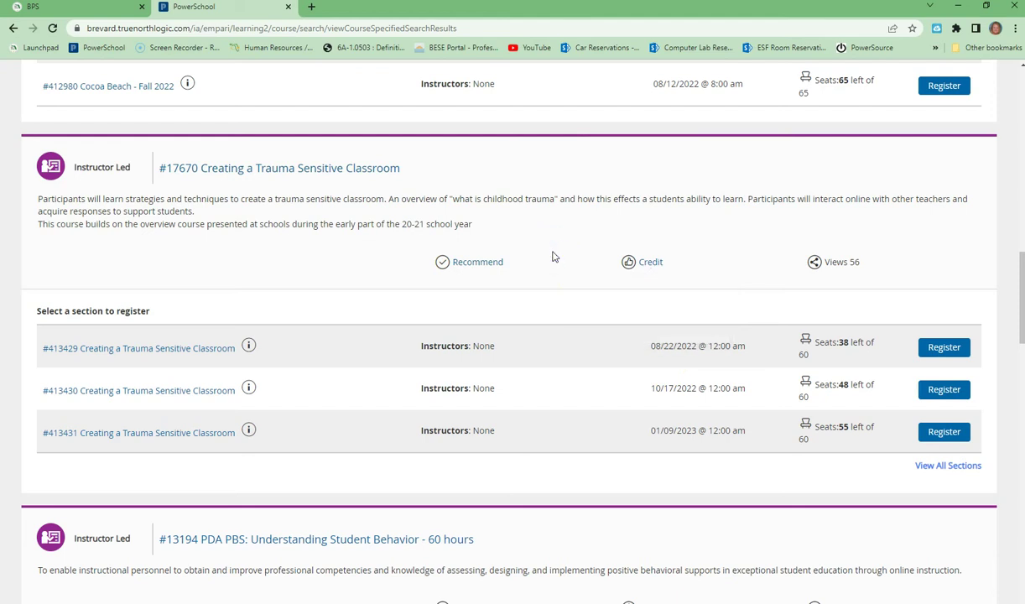
{"action": "scroll", "coordinate": [553, 256], "scroll_direction": "down", "scroll_amount": 1}
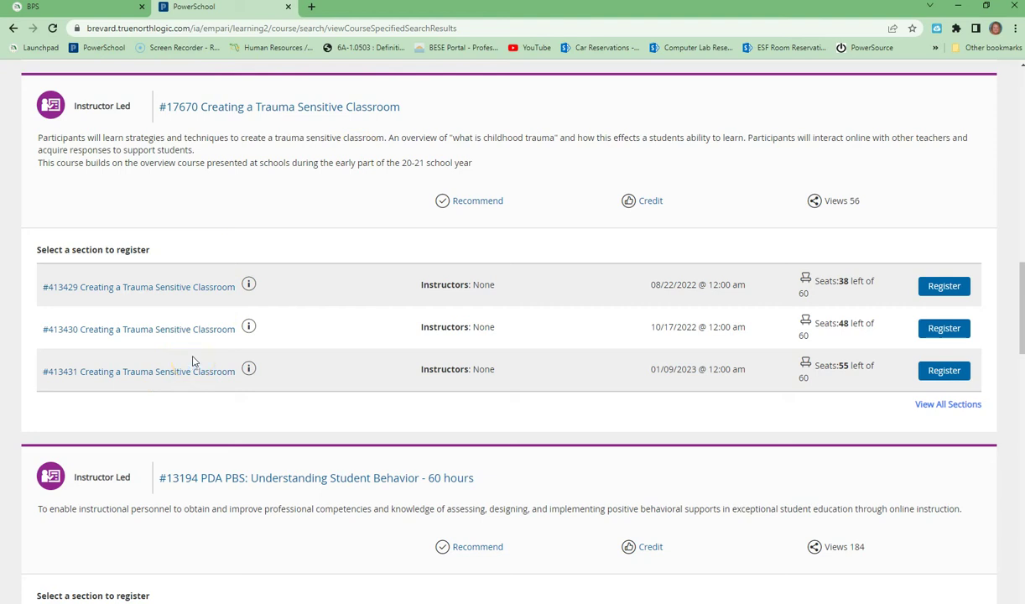
{"action": "left_click", "coordinate": [950, 411]}
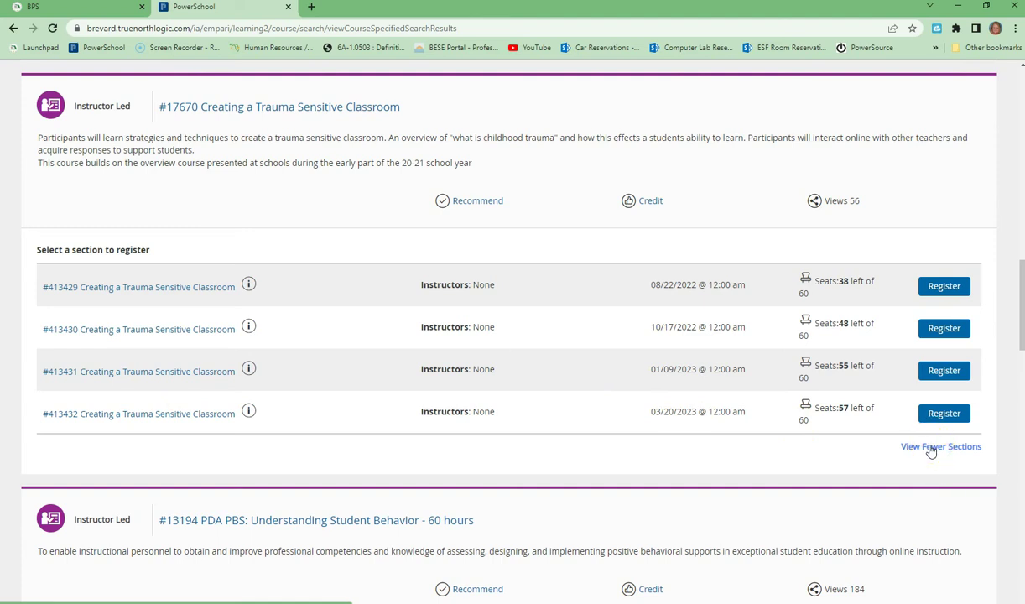
Start the waitlist registration for section #412696, PDA PBS: Understanding Student Behavior - 60 hours
{"action": "scroll", "coordinate": [846, 415], "scroll_direction": "down", "scroll_amount": 3}
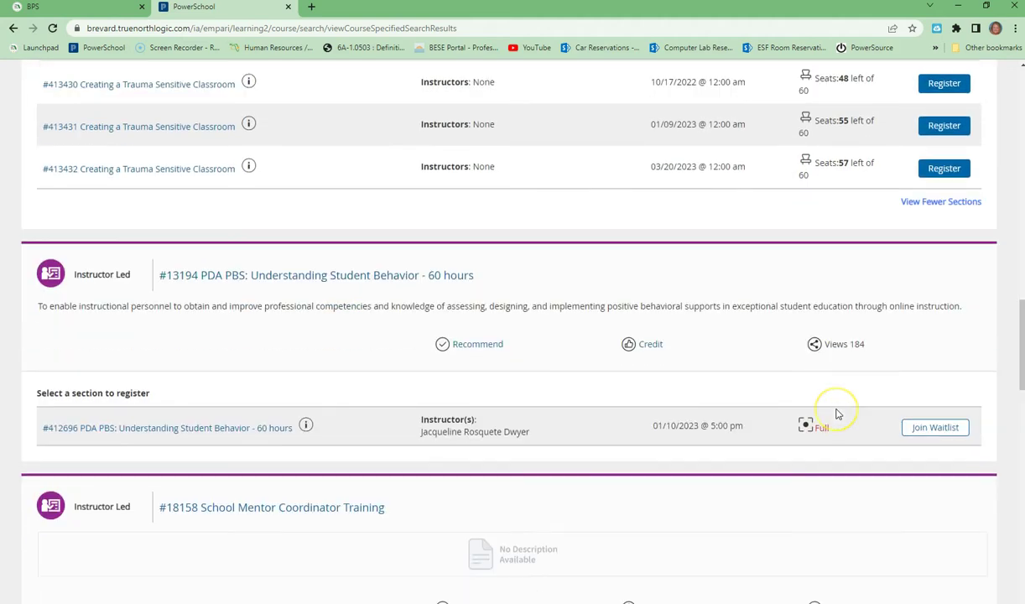
{"action": "scroll", "coordinate": [830, 394], "scroll_direction": "down", "scroll_amount": 1}
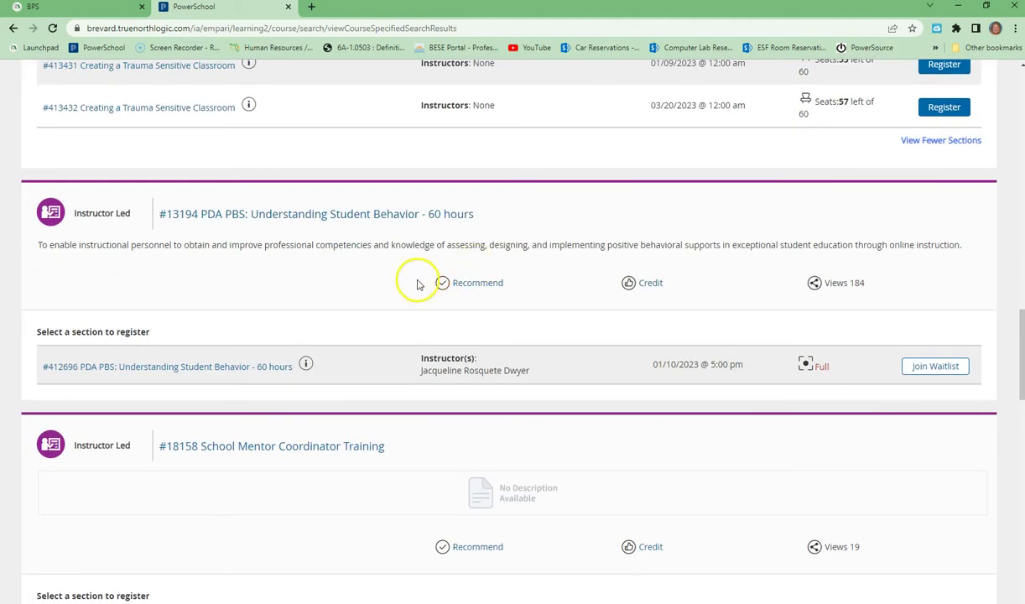
{"action": "left_click", "coordinate": [212, 222]}
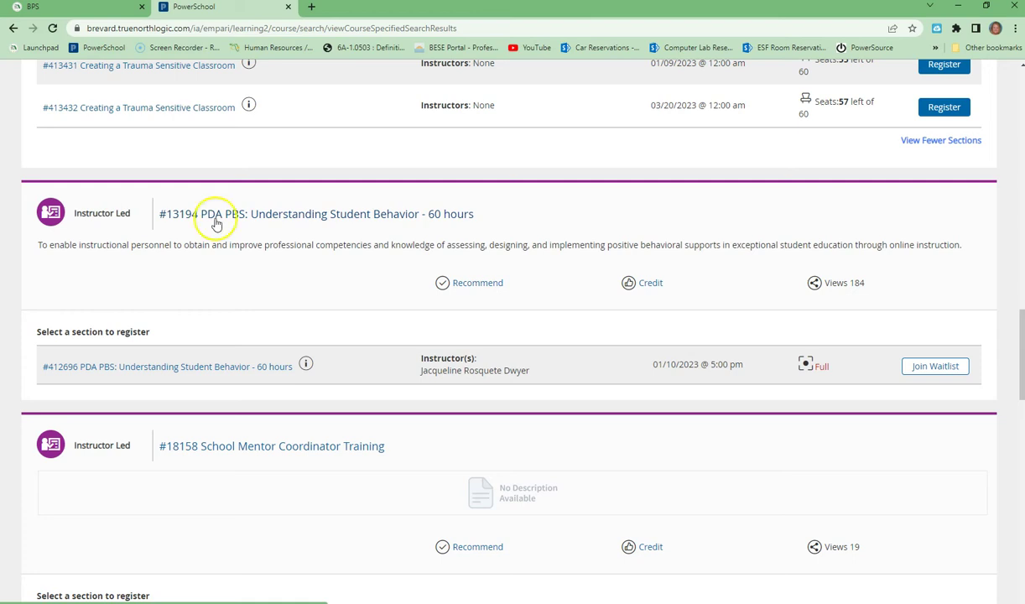
{"action": "left_click", "coordinate": [354, 217]}
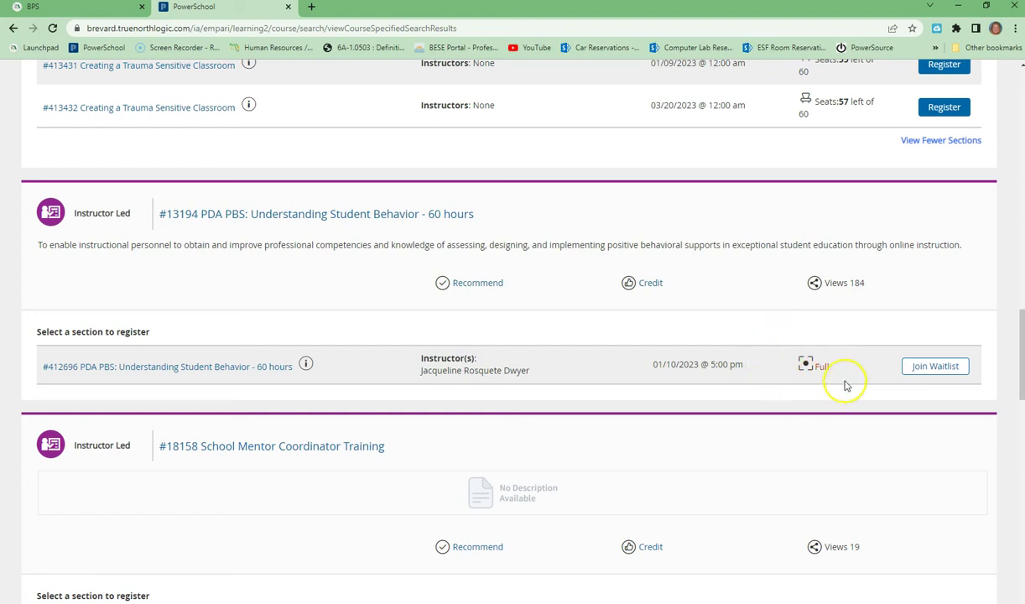
{"action": "left_click", "coordinate": [935, 369]}
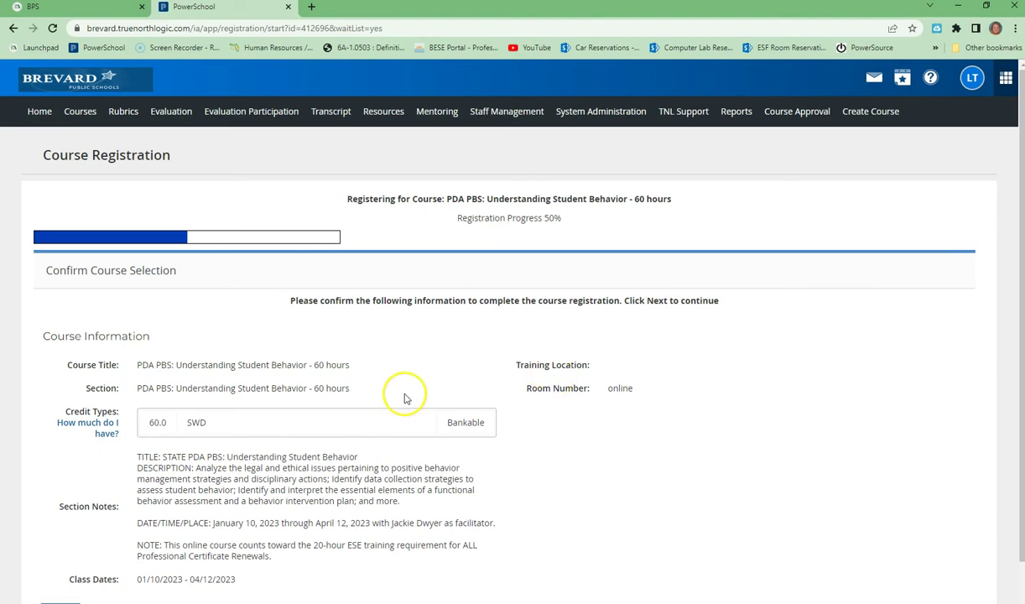
Review the course information in the waitlist registration and return to the Courses page without completing it
{"action": "scroll", "coordinate": [402, 395], "scroll_direction": "down", "scroll_amount": 1}
{"action": "left_click", "coordinate": [61, 577]}
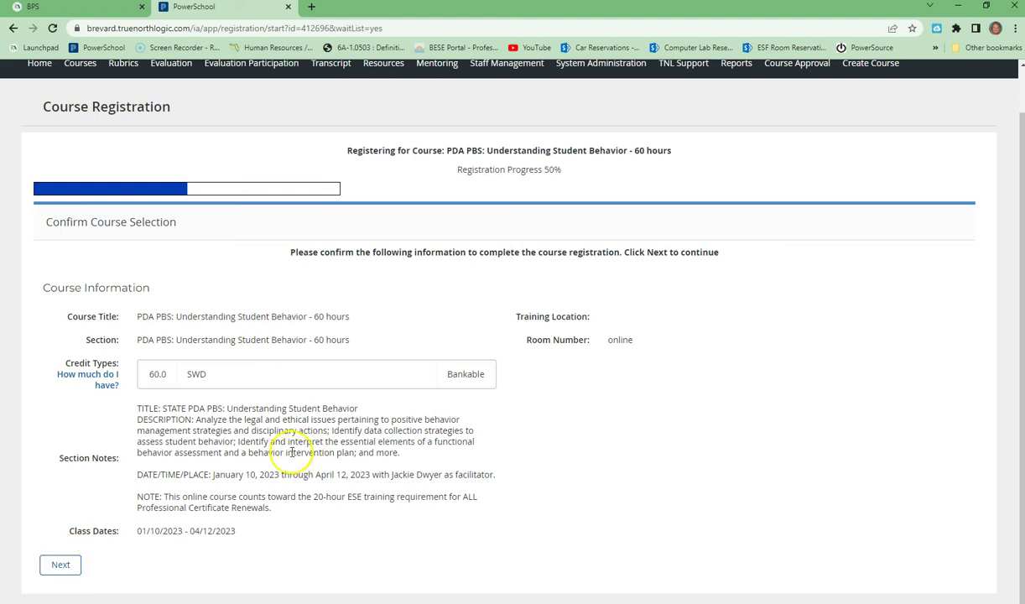
{"action": "scroll", "coordinate": [217, 156], "scroll_direction": "up", "scroll_amount": 1}
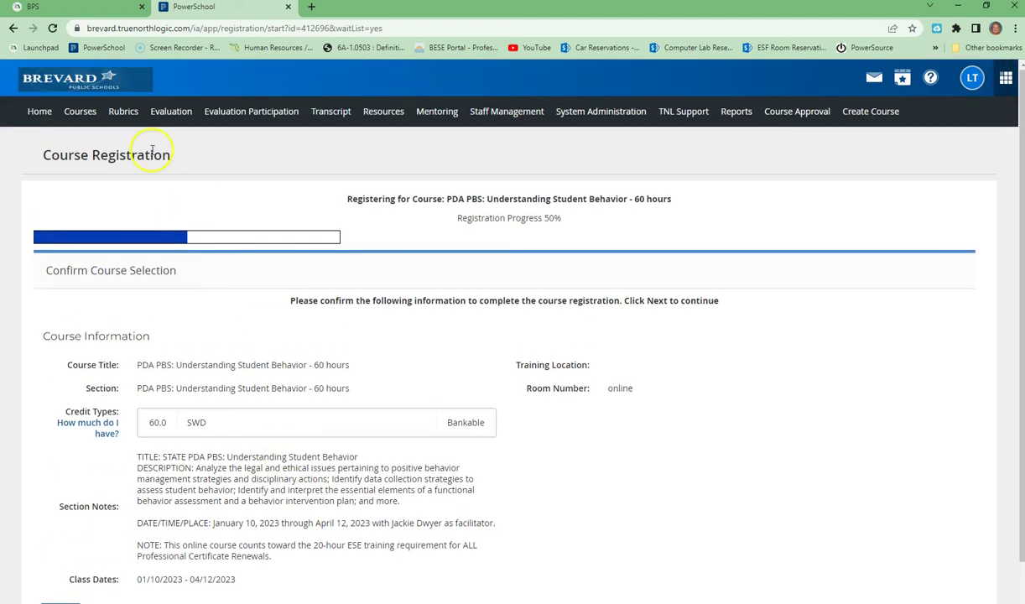
{"action": "left_click", "coordinate": [10, 28]}
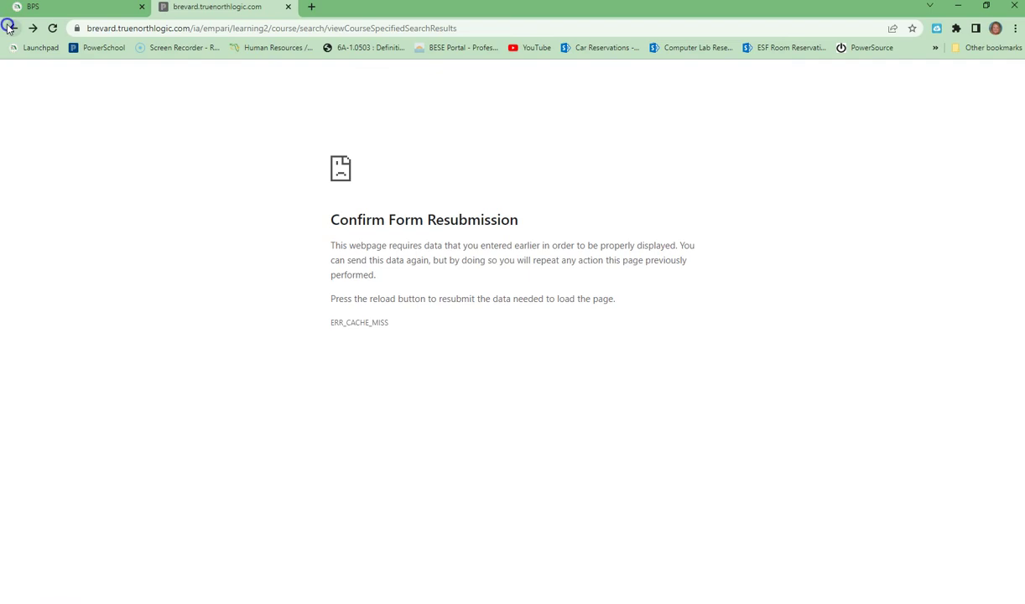
{"action": "left_click", "coordinate": [10, 28]}
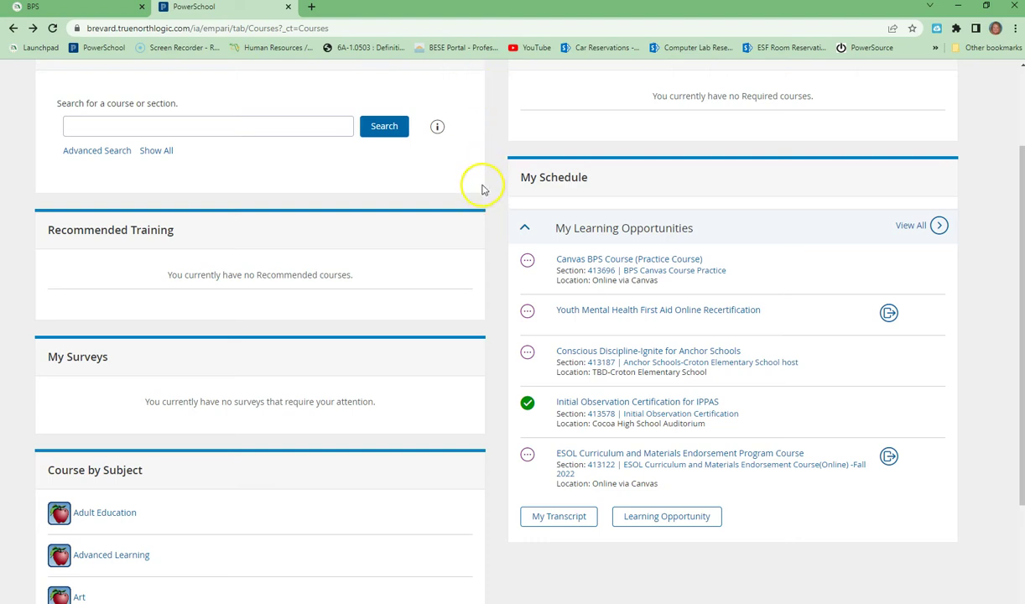
Open the advanced search form for learning opportunities from the Courses page
{"action": "scroll", "coordinate": [378, 315], "scroll_direction": "up", "scroll_amount": 2}
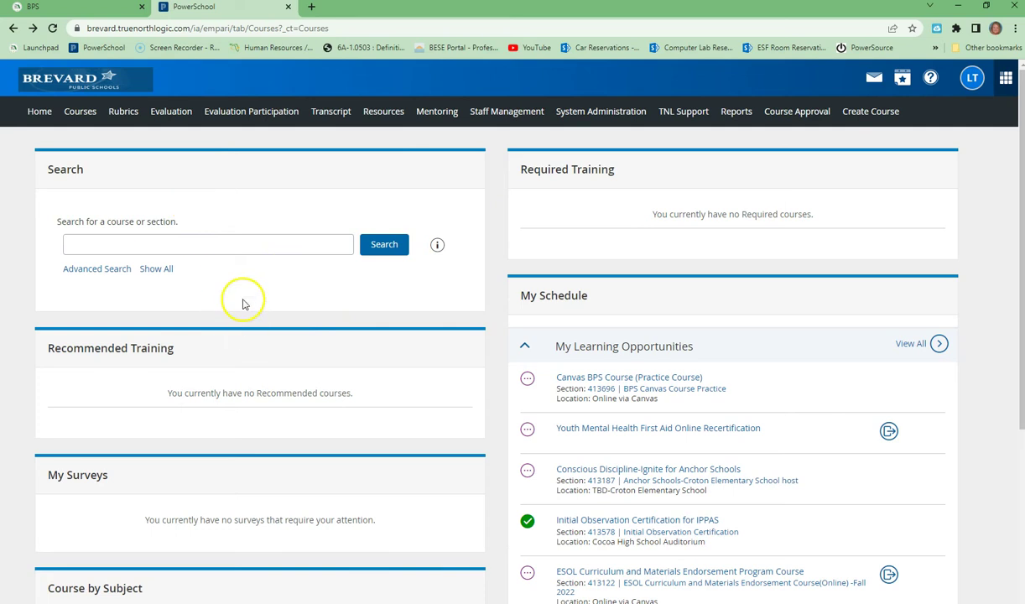
{"action": "left_click", "coordinate": [92, 268]}
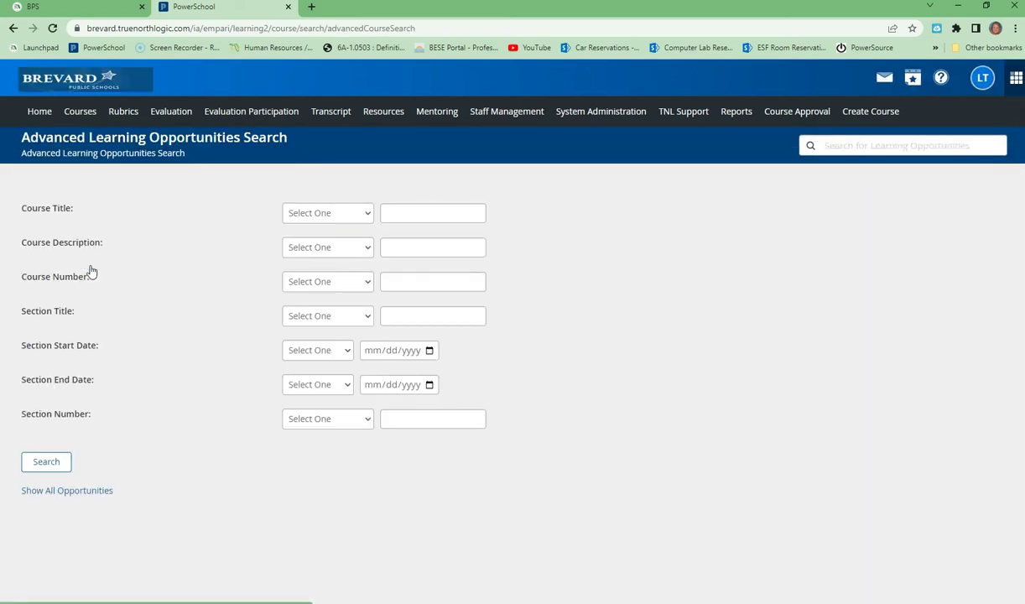
{"action": "left_click", "coordinate": [399, 277]}
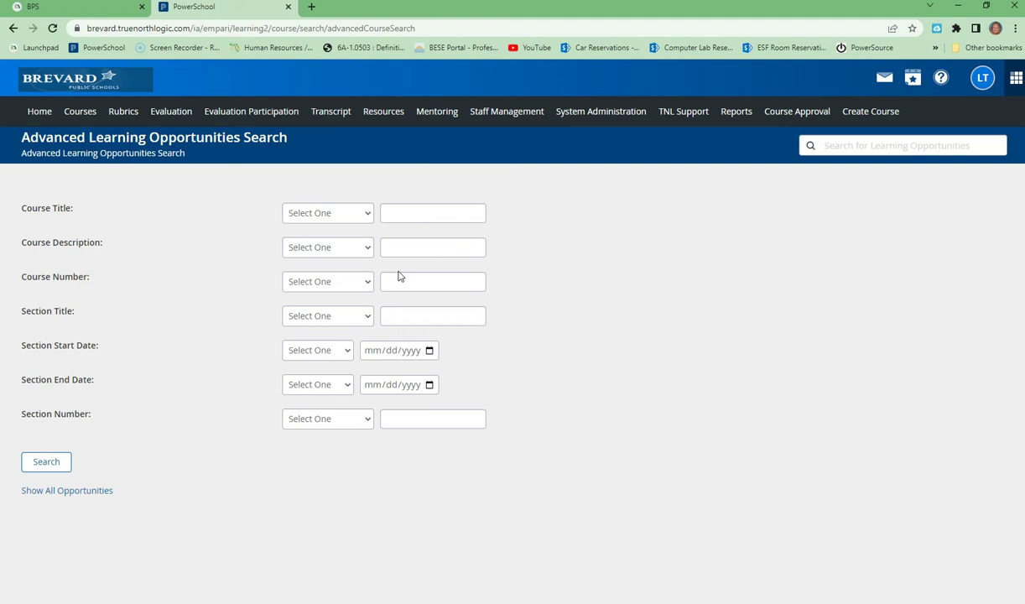
Search for learning opportunities with a Section Start Date equal to 09/06/2022
{"action": "left_click", "coordinate": [338, 352]}
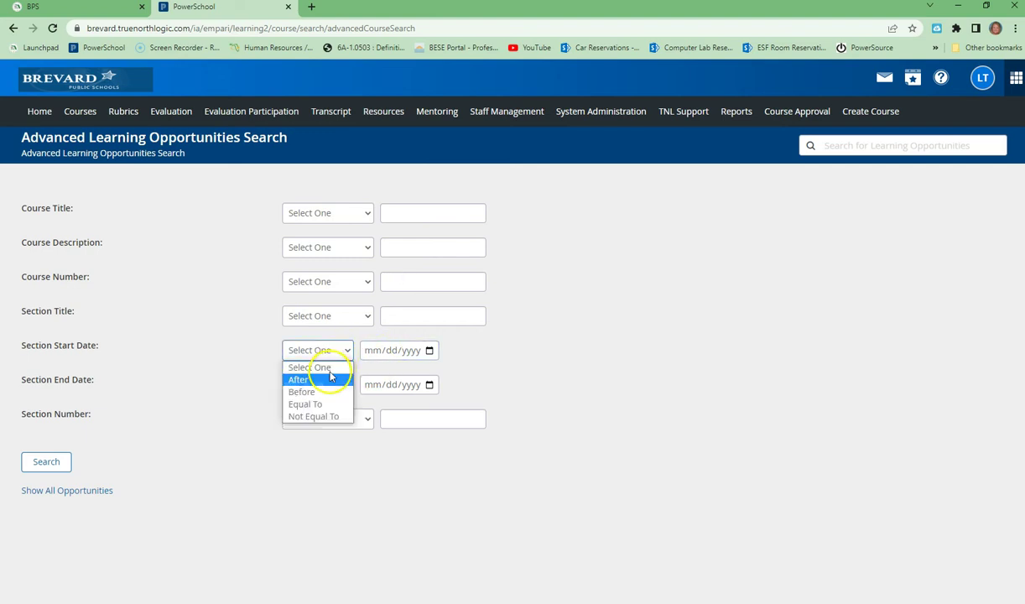
{"action": "left_click", "coordinate": [327, 403]}
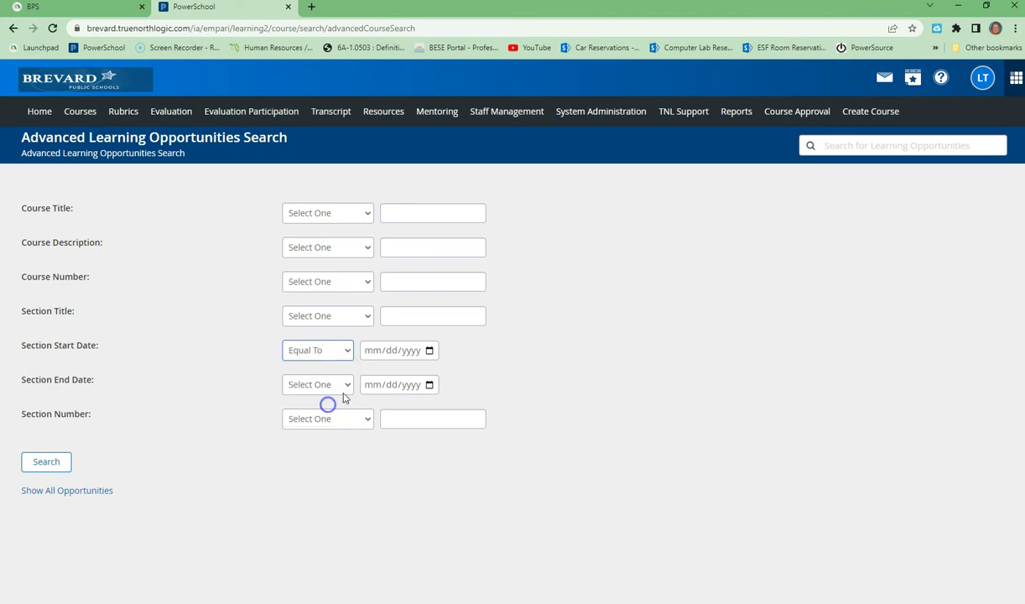
{"action": "left_click", "coordinate": [430, 351]}
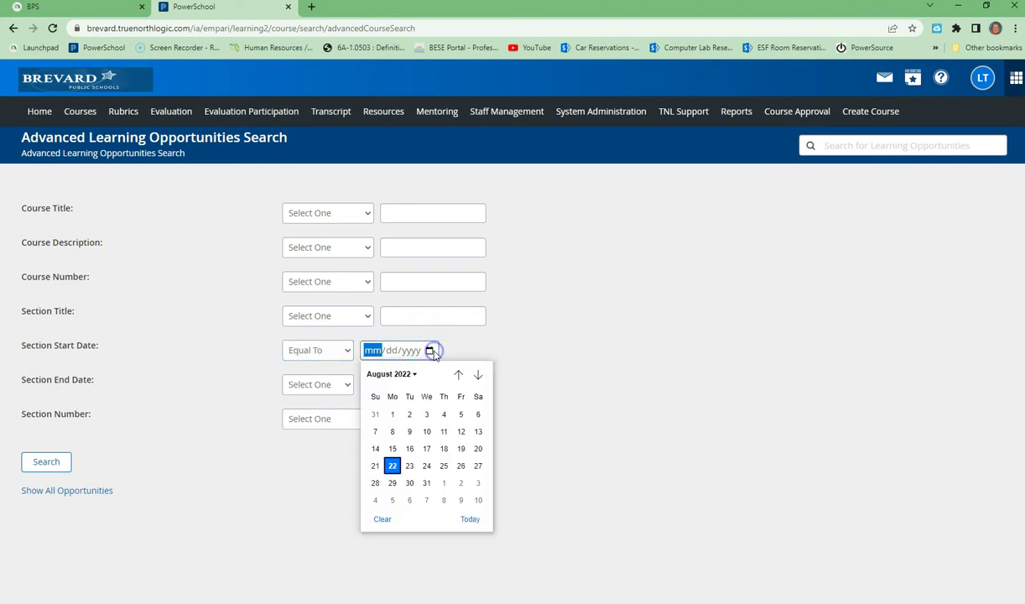
{"action": "left_click", "coordinate": [476, 375]}
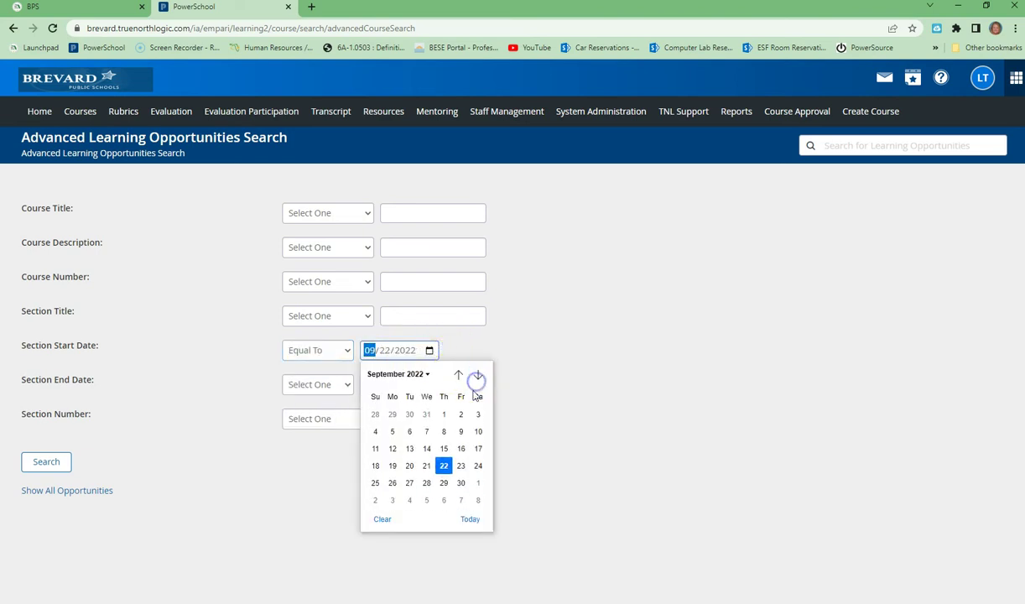
{"action": "left_click", "coordinate": [408, 431]}
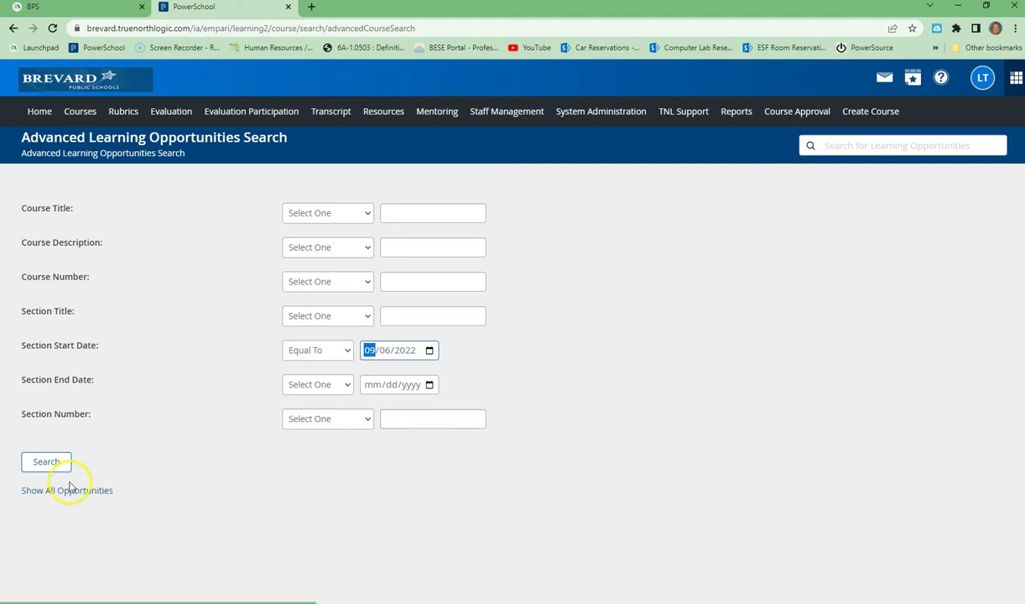
{"action": "left_click", "coordinate": [29, 466]}
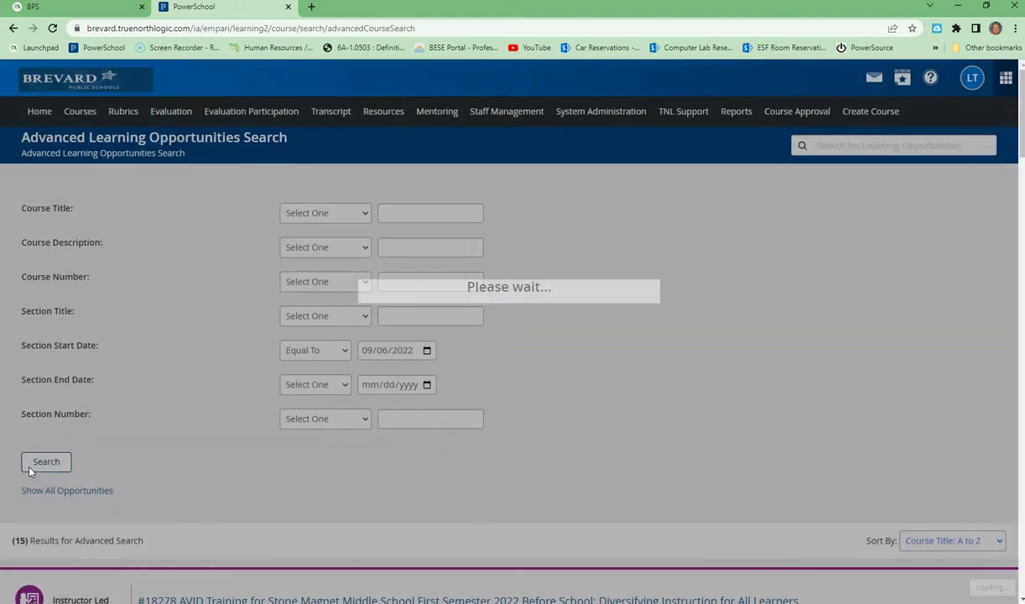
Look through the courses found by the start-date search, from the AVID and ESOL endorsement courses down to PEER Training
{"action": "scroll", "coordinate": [135, 447], "scroll_direction": "down", "scroll_amount": 4}
{"action": "scroll", "coordinate": [366, 398], "scroll_direction": "down", "scroll_amount": 8}
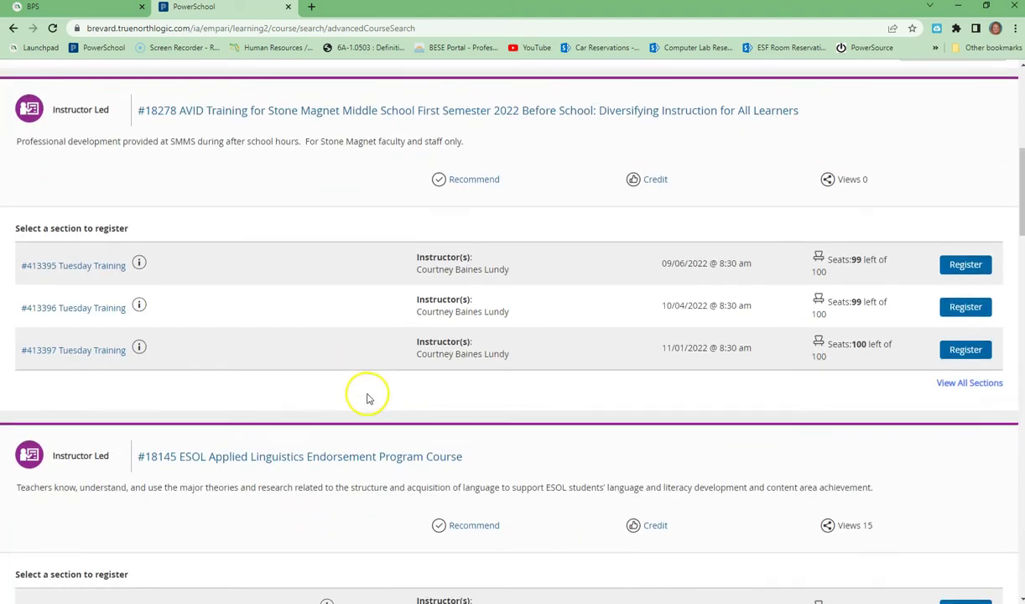
{"action": "scroll", "coordinate": [366, 398], "scroll_direction": "down", "scroll_amount": 11}
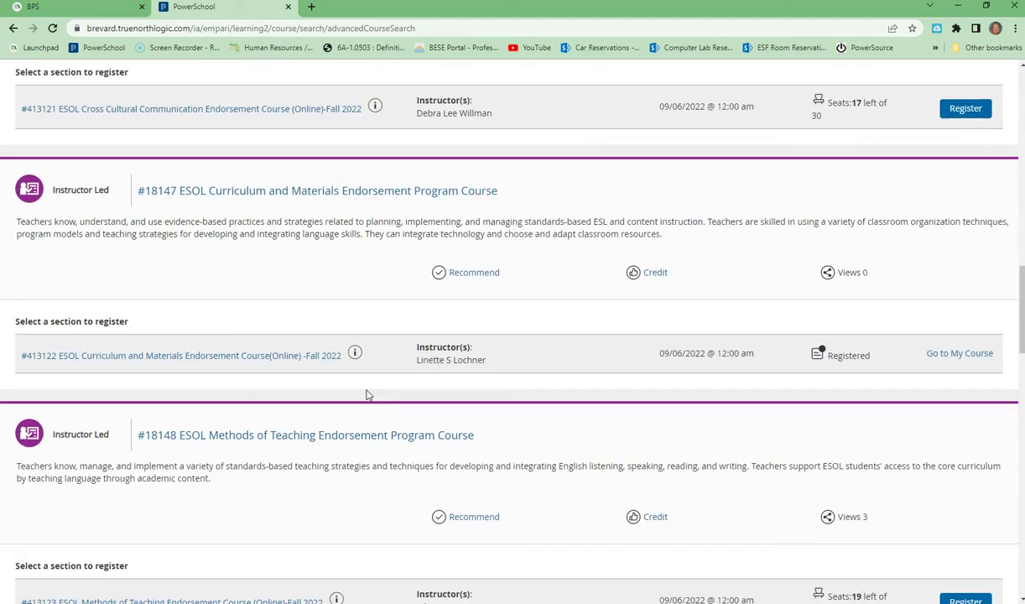
{"action": "scroll", "coordinate": [365, 392], "scroll_direction": "down", "scroll_amount": 8}
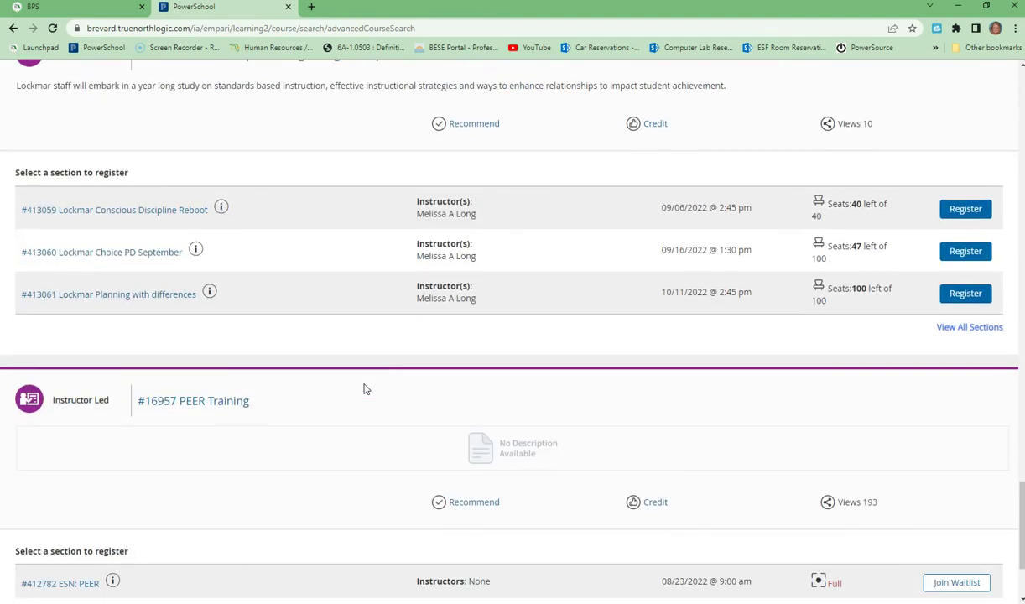
{"action": "scroll", "coordinate": [366, 388], "scroll_direction": "up", "scroll_amount": 20}
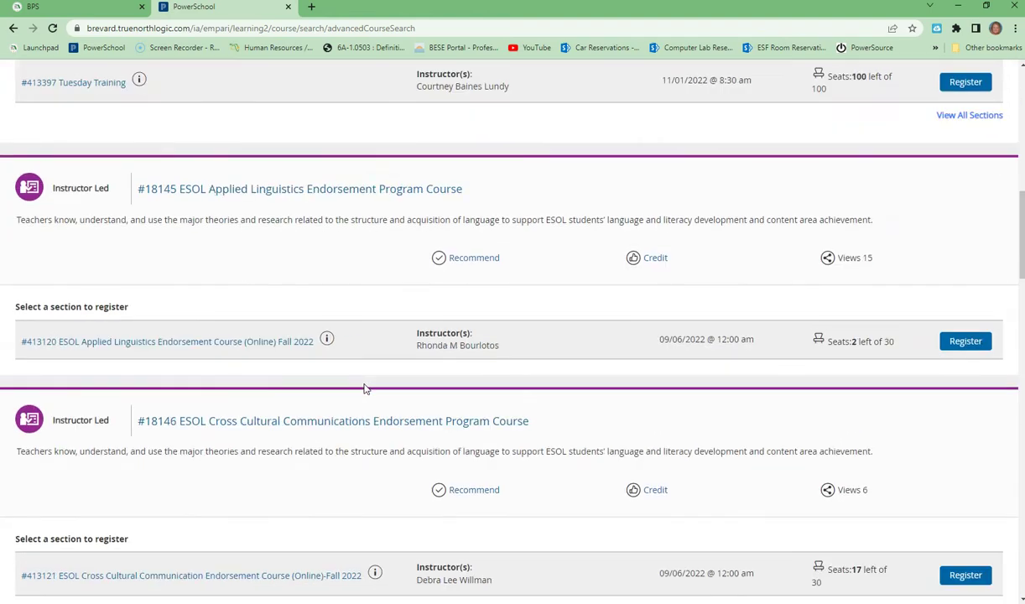
{"action": "scroll", "coordinate": [366, 388], "scroll_direction": "up", "scroll_amount": 10}
Review the Section Start Date, Section End Date, Course Number and Section Number criteria in the advanced search form
{"action": "left_click", "coordinate": [364, 384]}
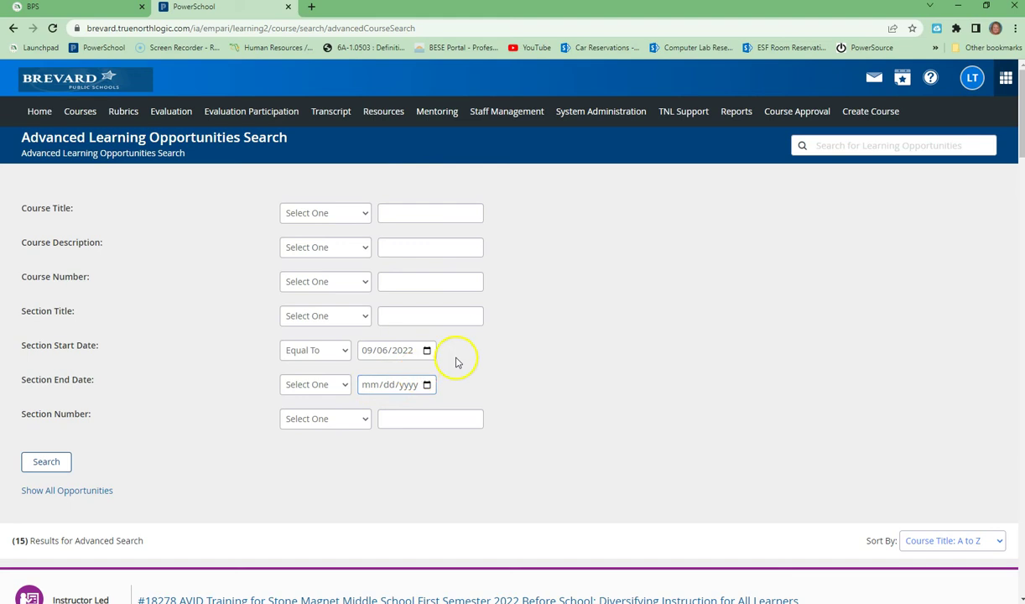
{"action": "left_click", "coordinate": [368, 349]}
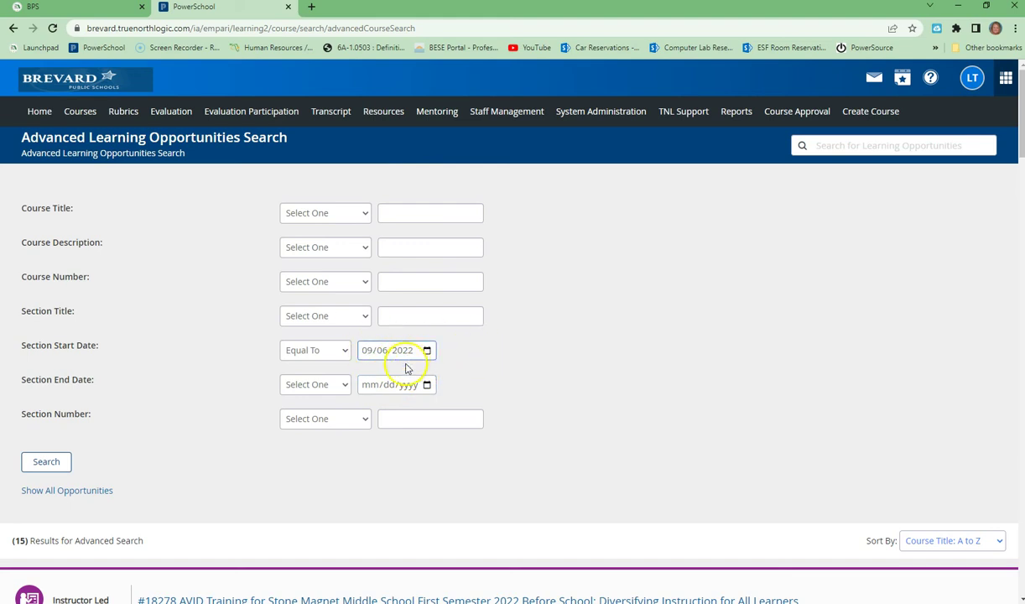
{"action": "left_click", "coordinate": [437, 422]}
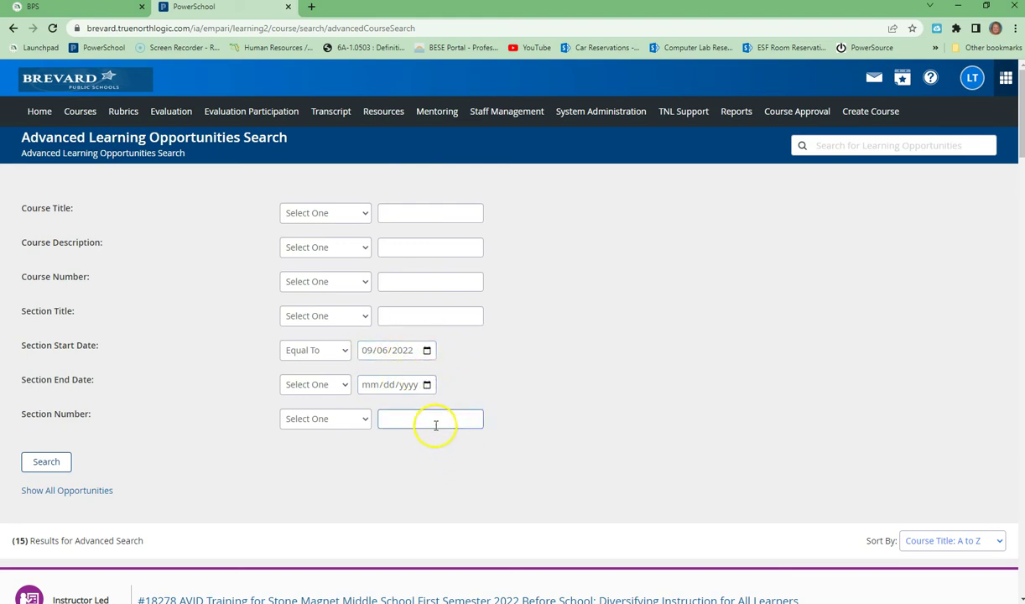
{"action": "left_click", "coordinate": [429, 281]}
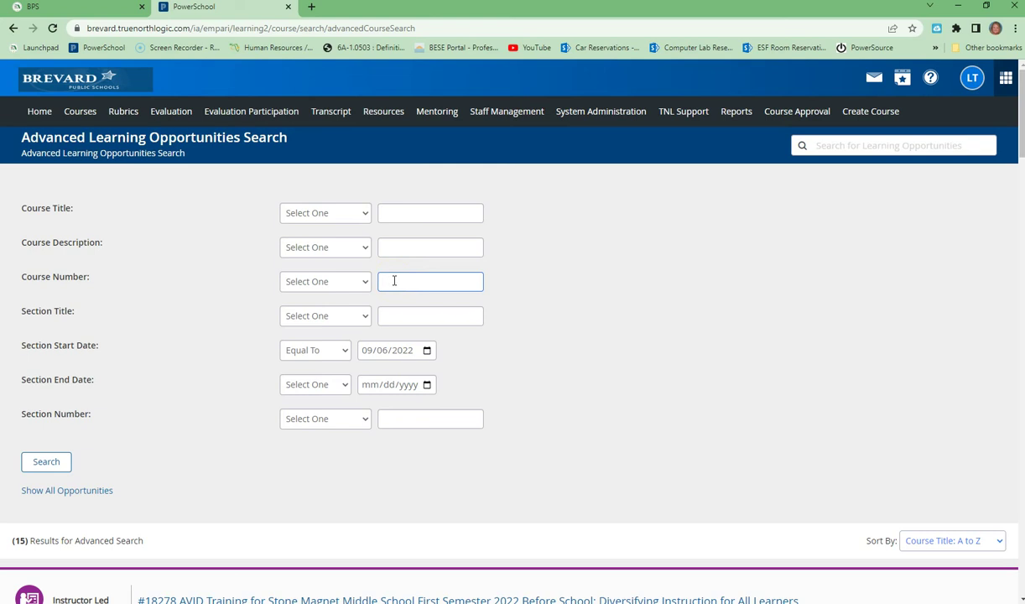
{"action": "left_click", "coordinate": [415, 421]}
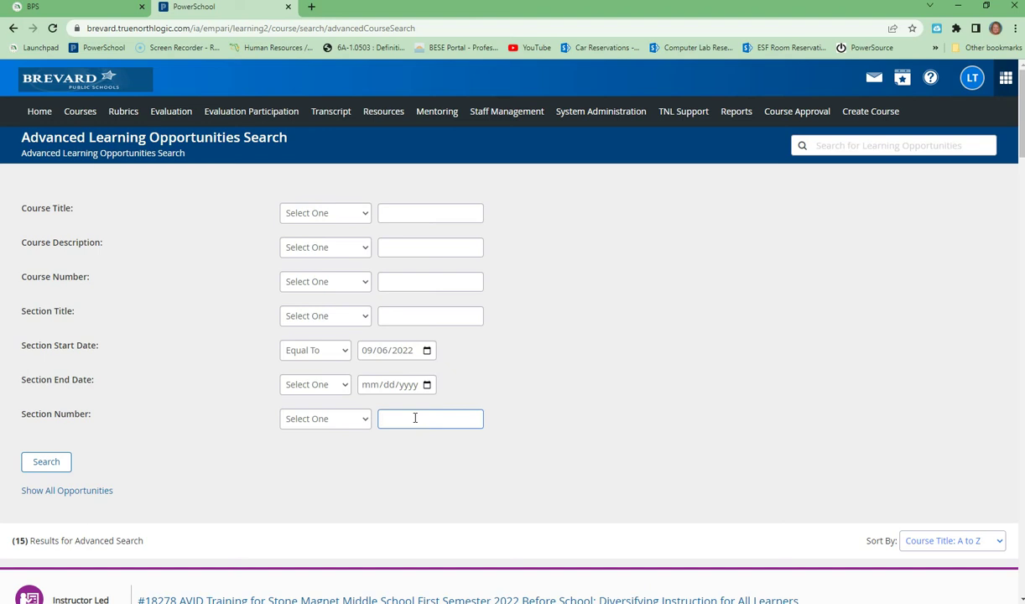
Return to the Courses page and view the full list of registered learning opportunities from My Schedule
{"action": "left_click", "coordinate": [75, 112]}
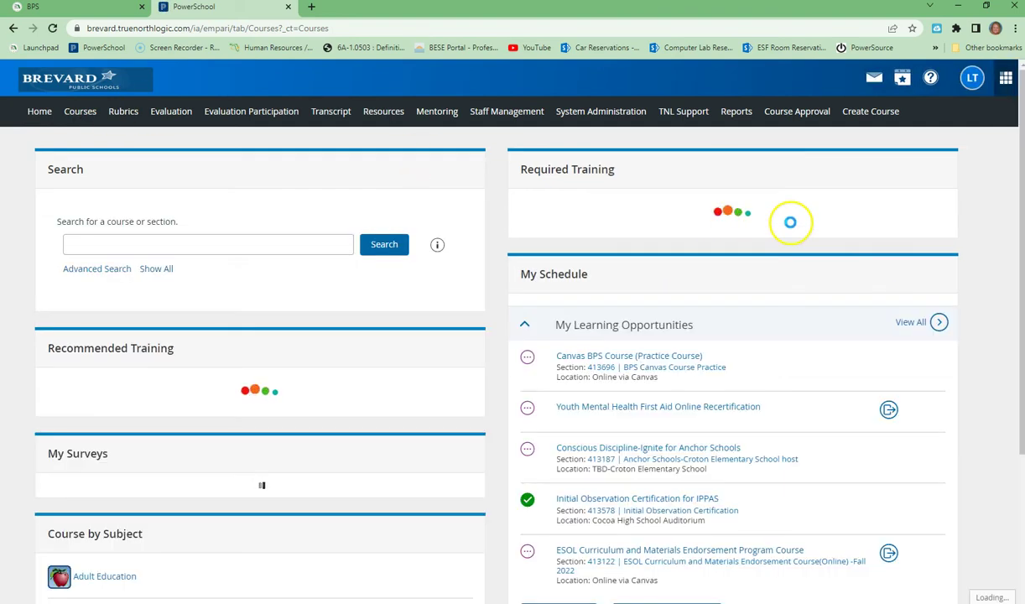
{"action": "scroll", "coordinate": [784, 222], "scroll_direction": "down", "scroll_amount": 3}
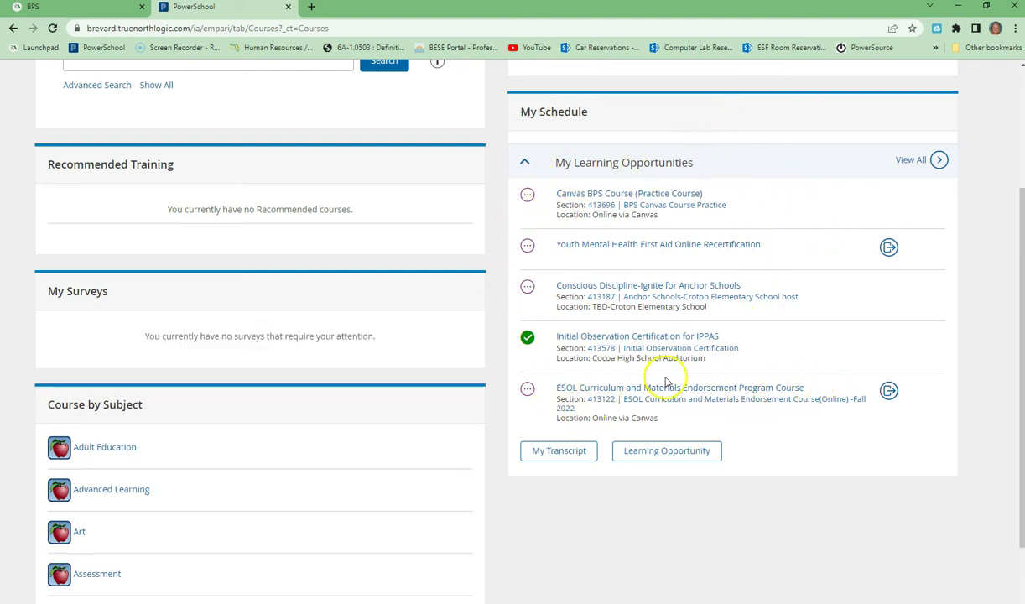
{"action": "left_click", "coordinate": [913, 162]}
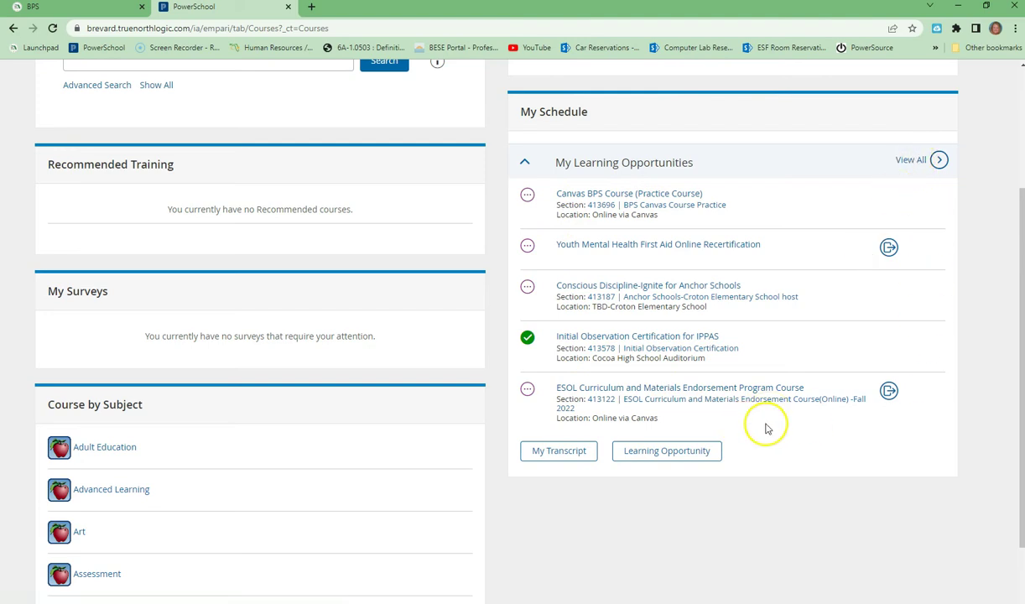
{"action": "left_click", "coordinate": [913, 161]}
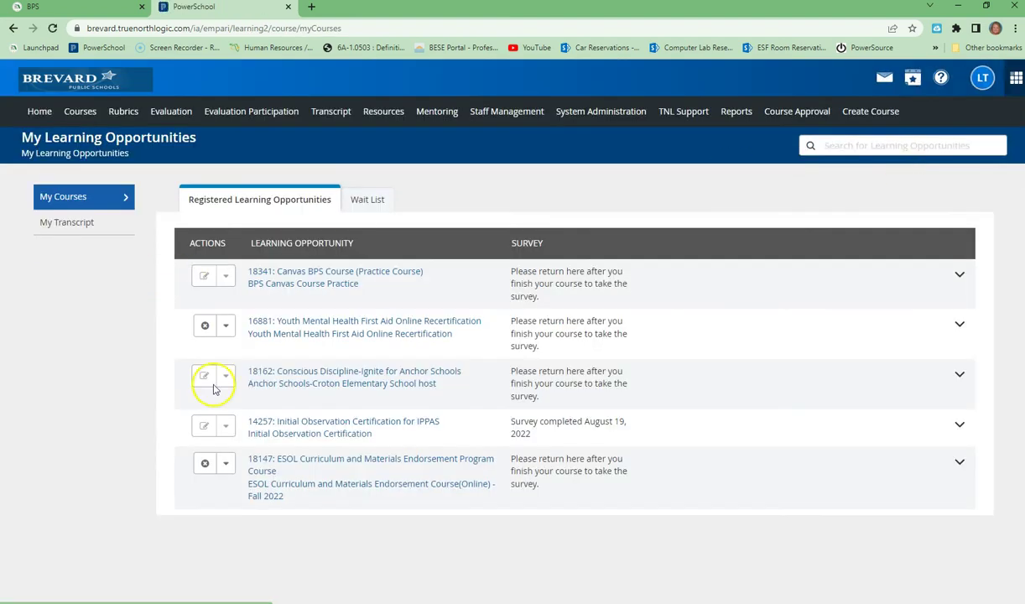
Go back to My Schedule, open the Canvas BPS Course (Practice Course) in Canvas, and return to the PowerSchool page
{"action": "left_click", "coordinate": [12, 29]}
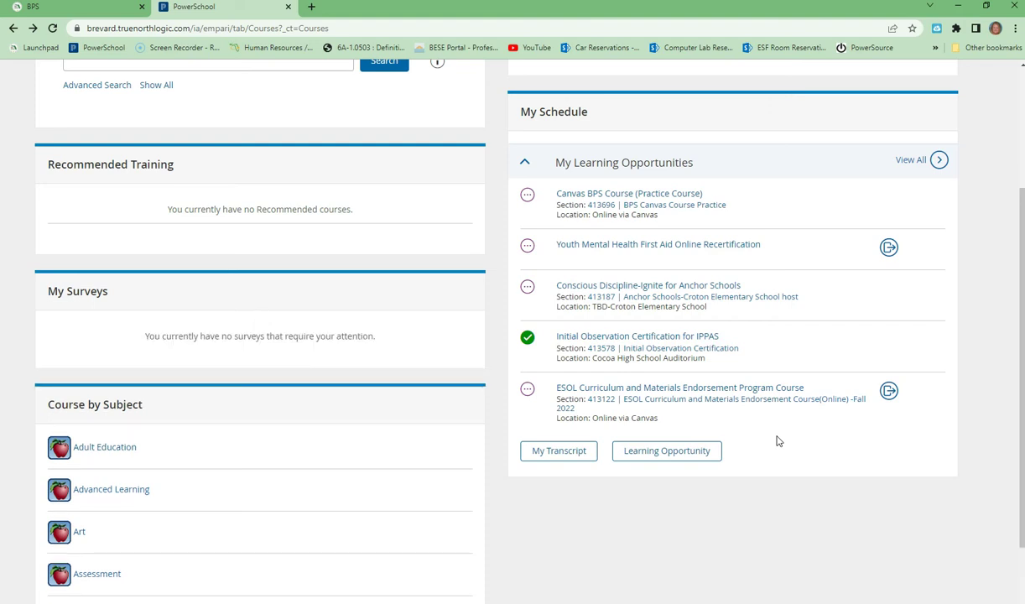
{"action": "scroll", "coordinate": [812, 439], "scroll_direction": "up", "scroll_amount": 1}
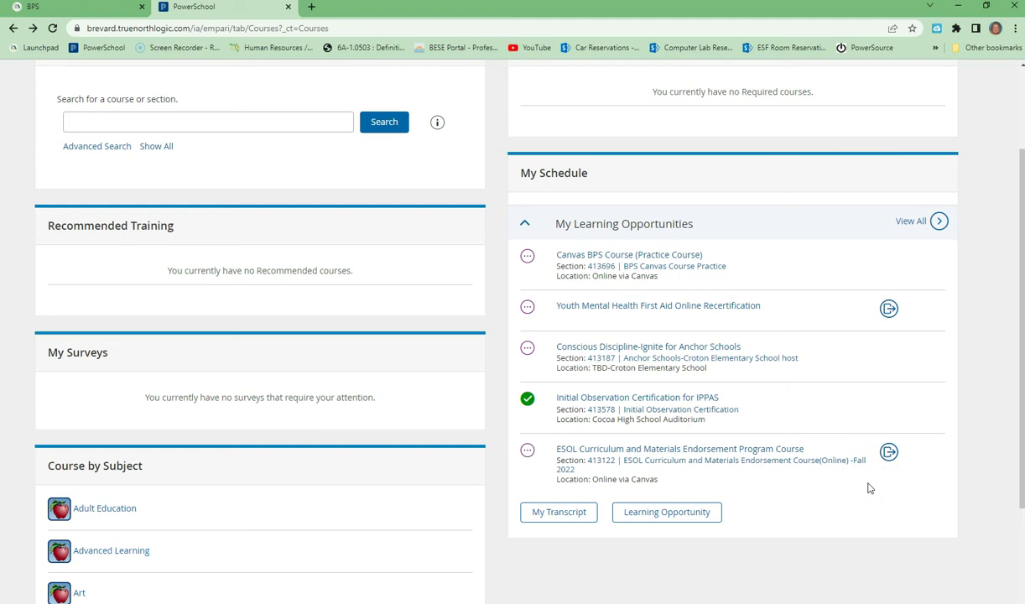
{"action": "left_click", "coordinate": [604, 260]}
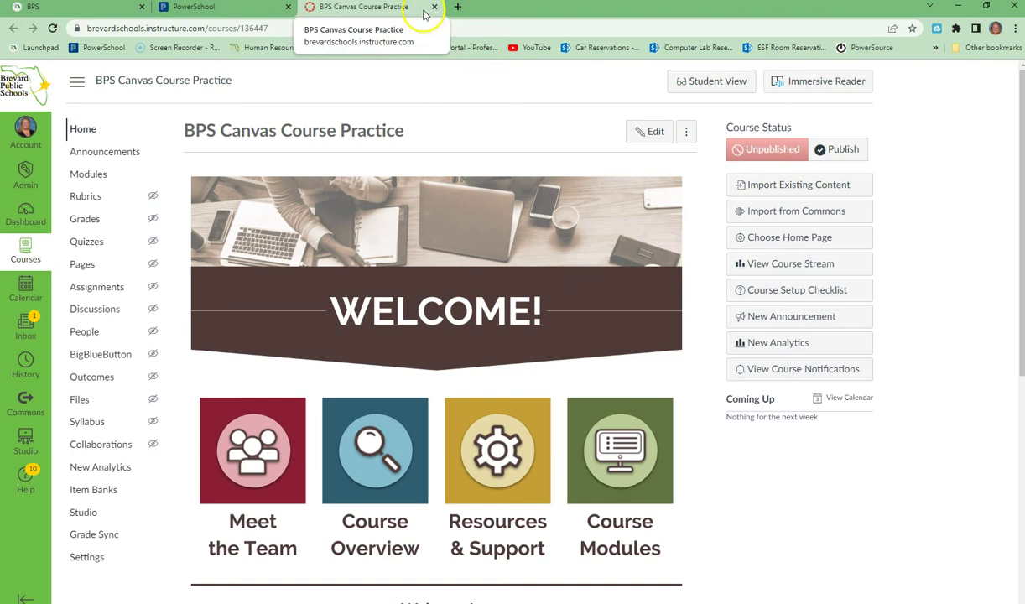
{"action": "left_click", "coordinate": [252, 9]}
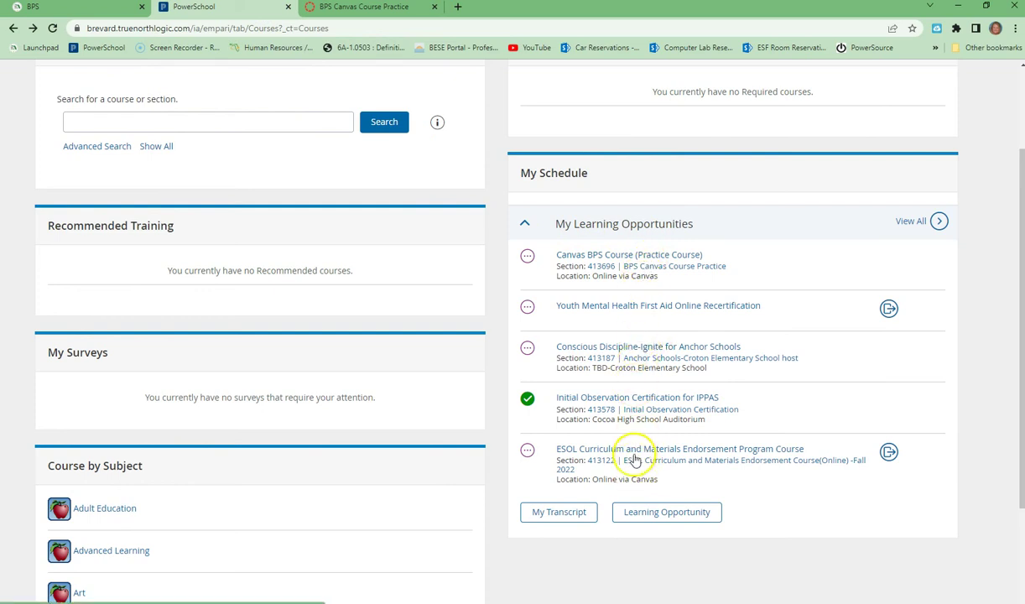
Open Conscious Discipline-Ignite for Anchor Schools from My Schedule and examine its course details and section details
{"action": "left_click", "coordinate": [613, 348]}
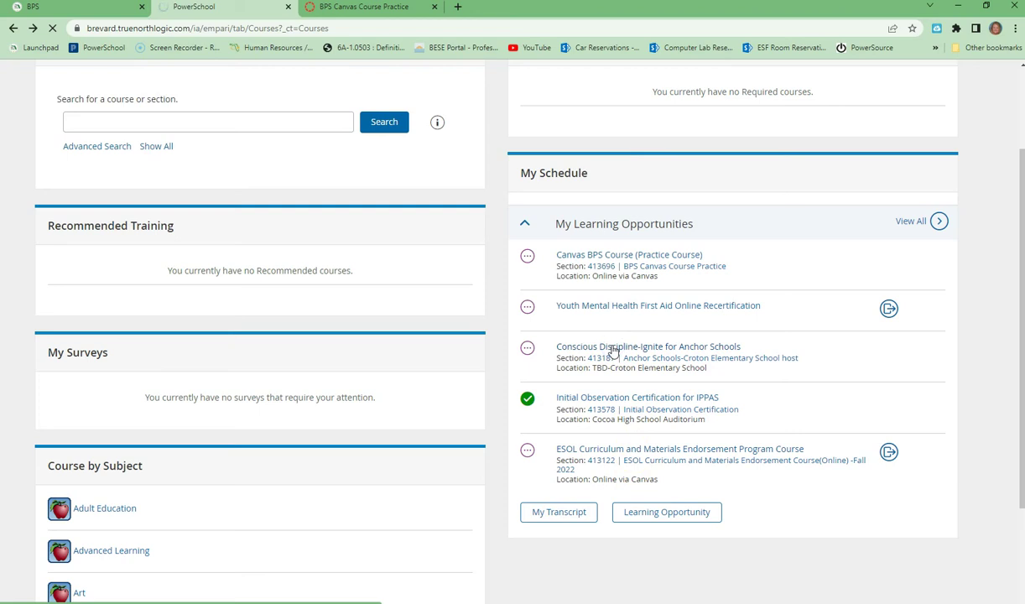
{"action": "scroll", "coordinate": [426, 456], "scroll_direction": "down", "scroll_amount": 1}
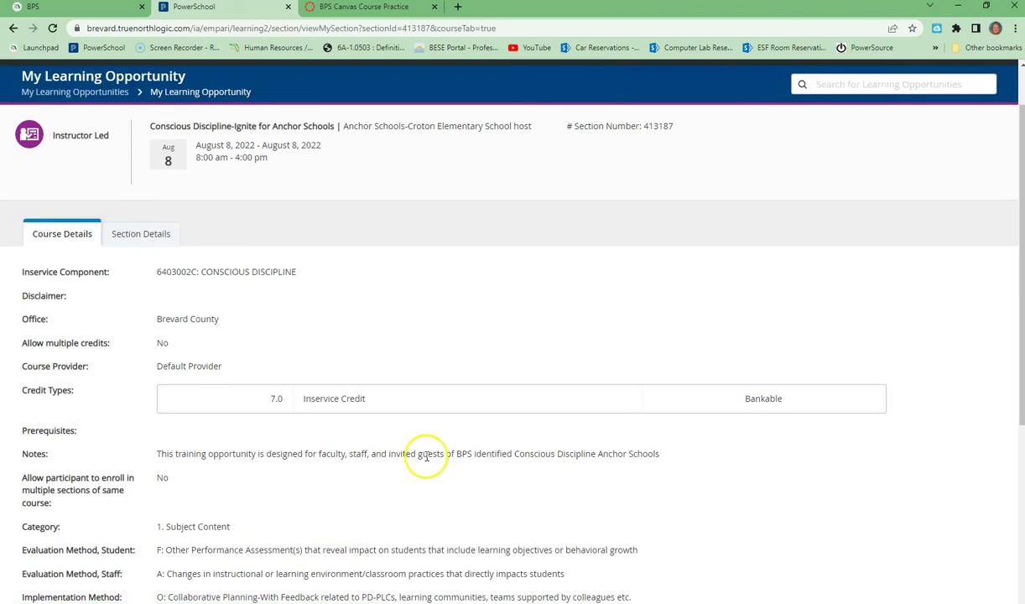
{"action": "scroll", "coordinate": [411, 457], "scroll_direction": "down", "scroll_amount": 4}
{"action": "scroll", "coordinate": [234, 500], "scroll_direction": "up", "scroll_amount": 1}
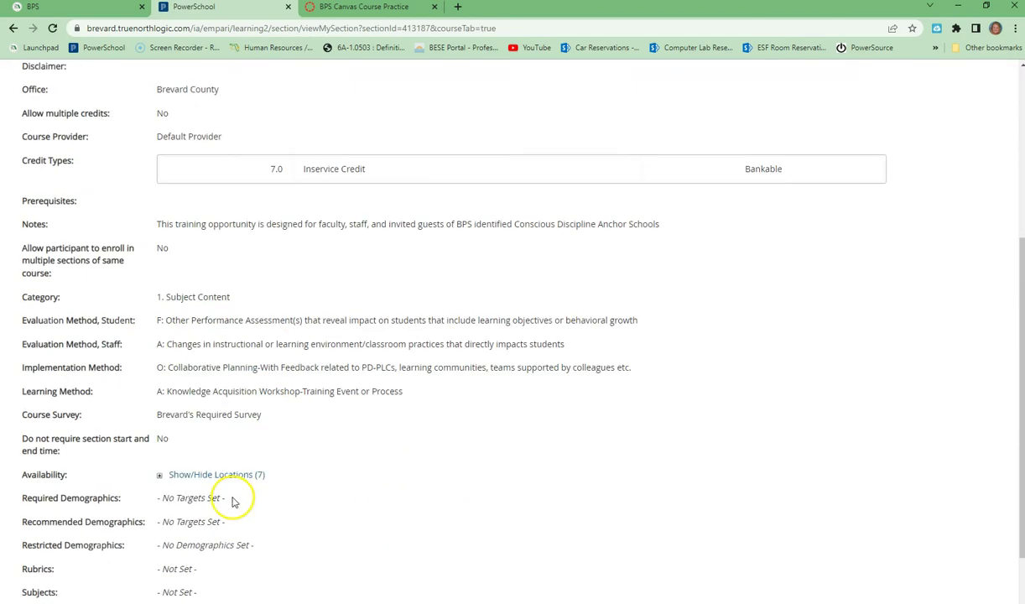
{"action": "scroll", "coordinate": [235, 500], "scroll_direction": "up", "scroll_amount": 4}
{"action": "left_click", "coordinate": [145, 296]}
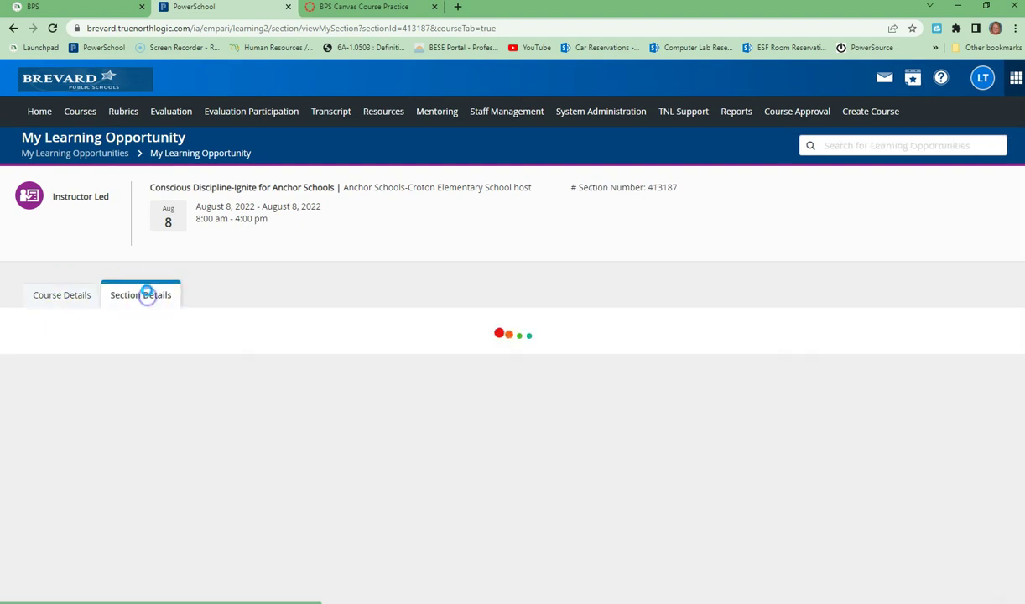
{"action": "scroll", "coordinate": [160, 310], "scroll_direction": "down", "scroll_amount": 1}
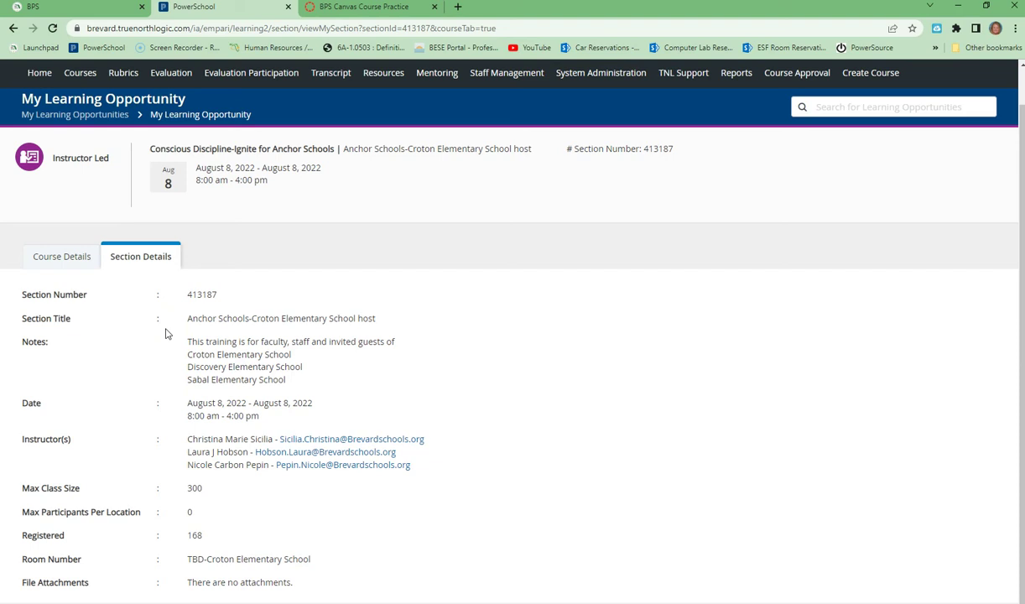
Examine the course details of Conscious Discipline-Ignite for Anchor Schools, from Inservice Component through Max Points
{"action": "left_click", "coordinate": [72, 260]}
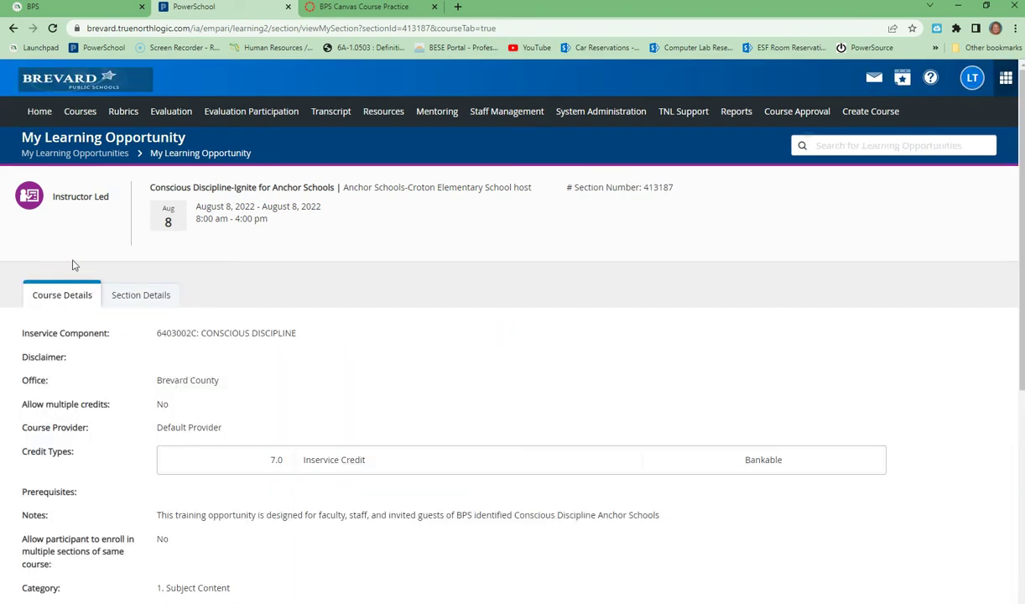
{"action": "scroll", "coordinate": [73, 266], "scroll_direction": "down", "scroll_amount": 2}
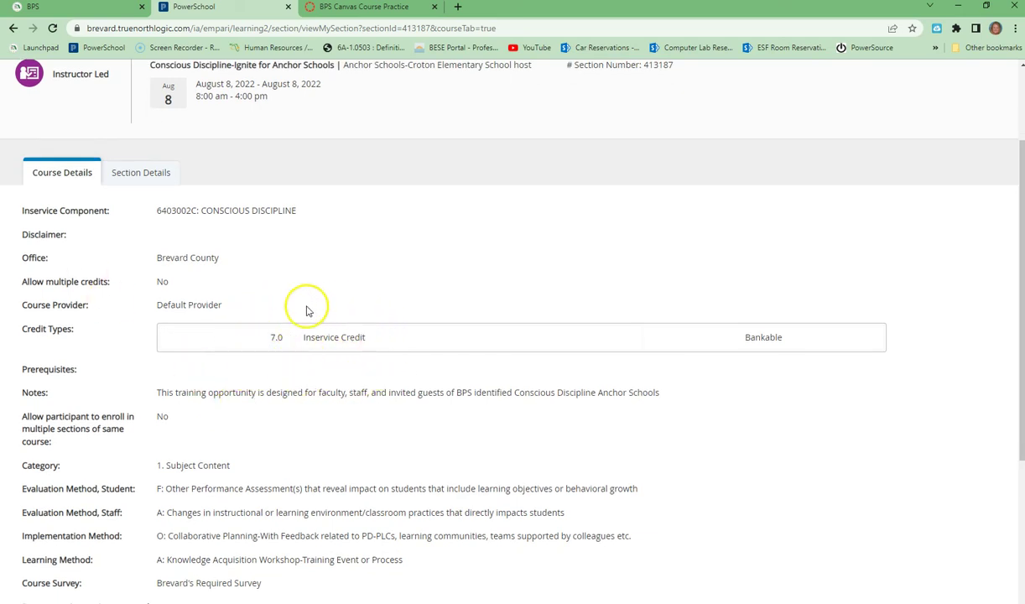
{"action": "scroll", "coordinate": [319, 377], "scroll_direction": "down", "scroll_amount": 3}
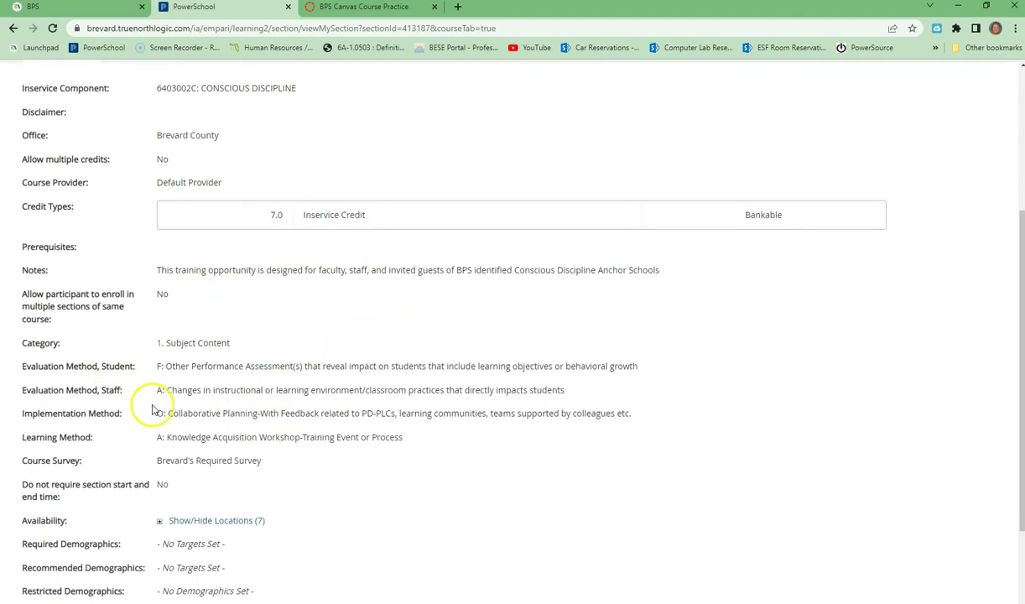
{"action": "scroll", "coordinate": [164, 427], "scroll_direction": "down", "scroll_amount": 1}
{"action": "scroll", "coordinate": [164, 428], "scroll_direction": "down", "scroll_amount": 3}
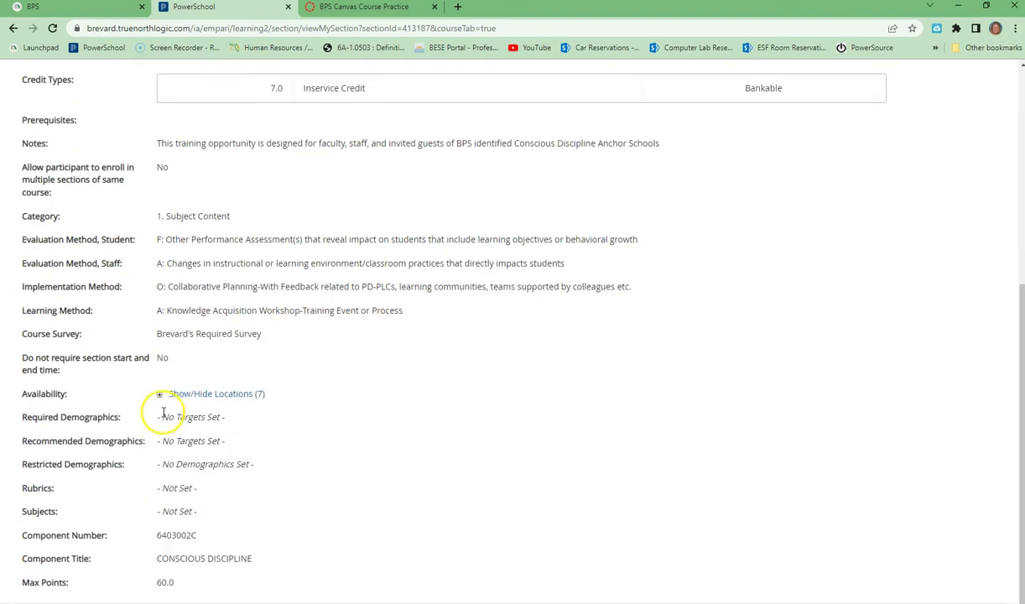
{"action": "scroll", "coordinate": [163, 410], "scroll_direction": "up", "scroll_amount": 1}
{"action": "scroll", "coordinate": [165, 408], "scroll_direction": "down", "scroll_amount": 1}
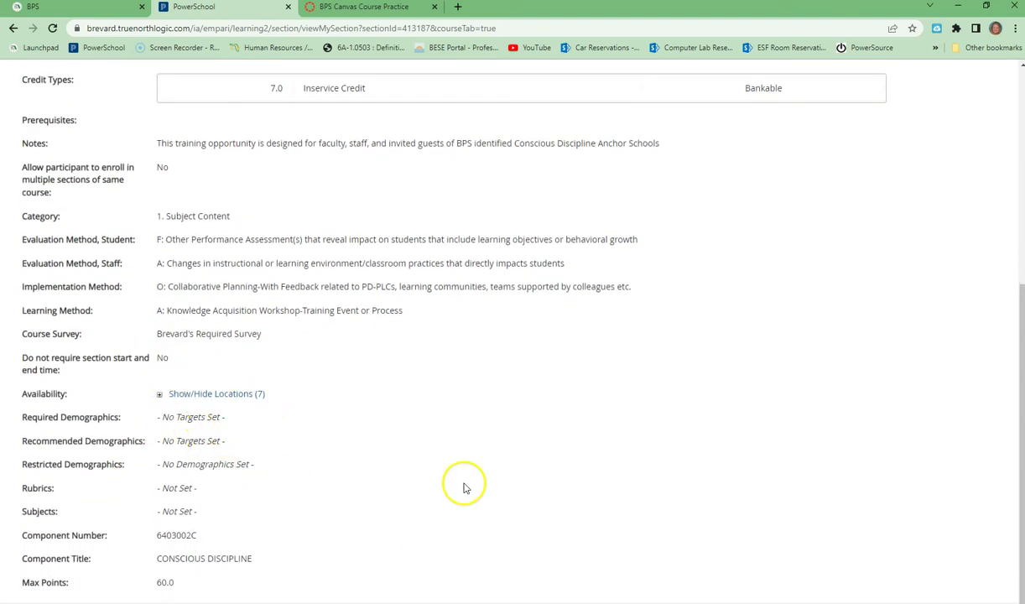
Switch back to the section details of Conscious Discipline-Ignite for Anchor Schools and review its notes, dates and instructors
{"action": "scroll", "coordinate": [229, 412], "scroll_direction": "up", "scroll_amount": 5}
{"action": "left_click", "coordinate": [122, 231]}
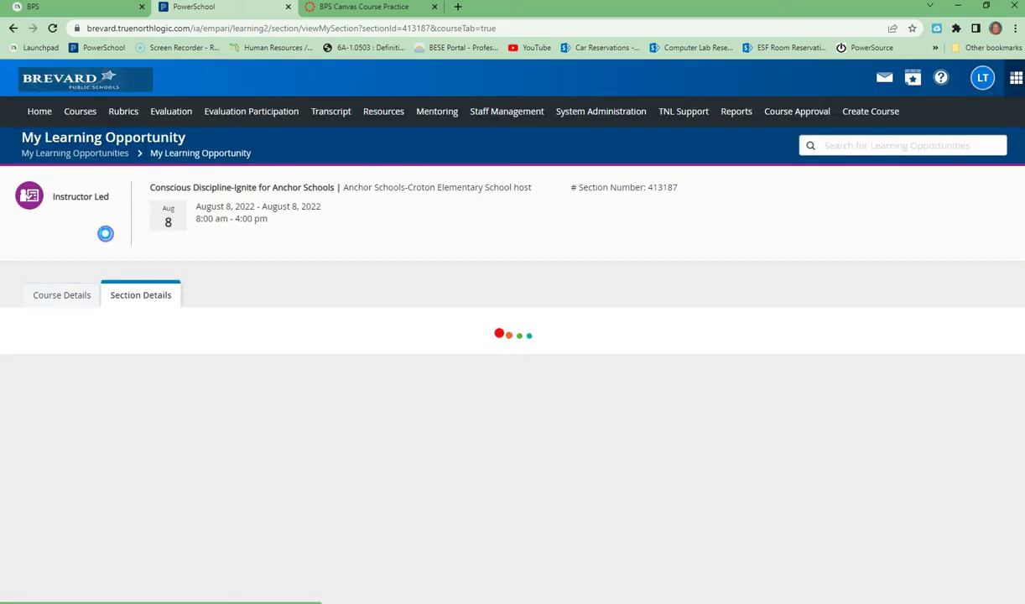
{"action": "scroll", "coordinate": [213, 308], "scroll_direction": "down", "scroll_amount": 1}
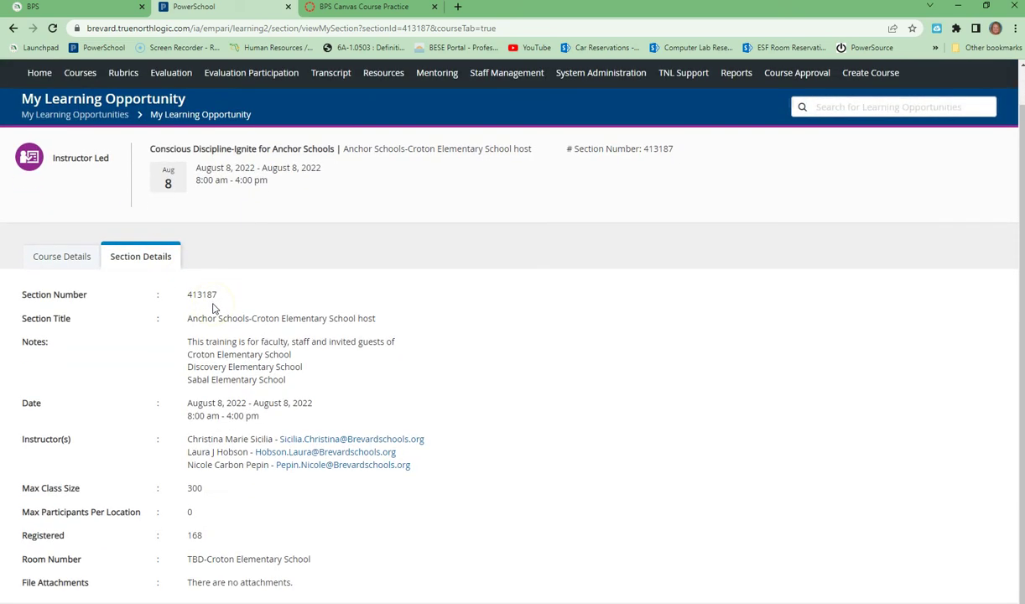
{"action": "left_click", "coordinate": [204, 306]}
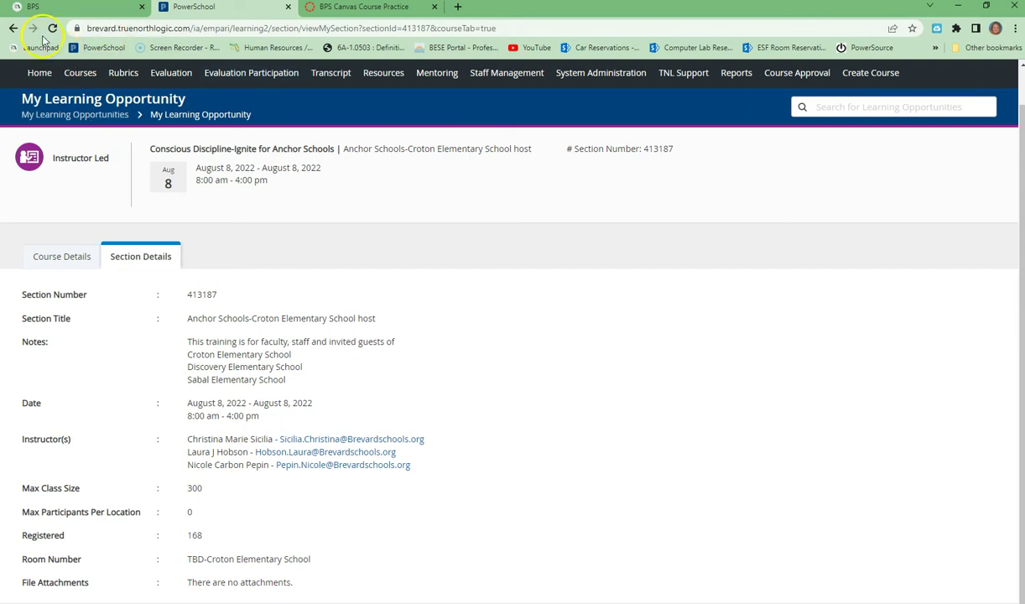
Return to the Courses page and review the registered courses listed in My Schedule
{"action": "left_click", "coordinate": [70, 69]}
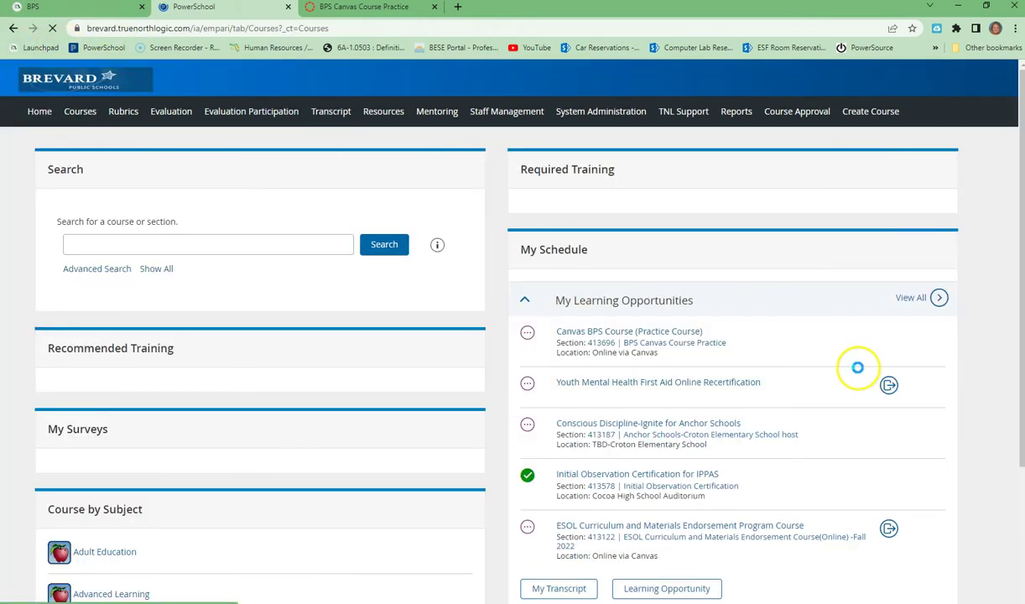
{"action": "scroll", "coordinate": [859, 375], "scroll_direction": "down", "scroll_amount": 2}
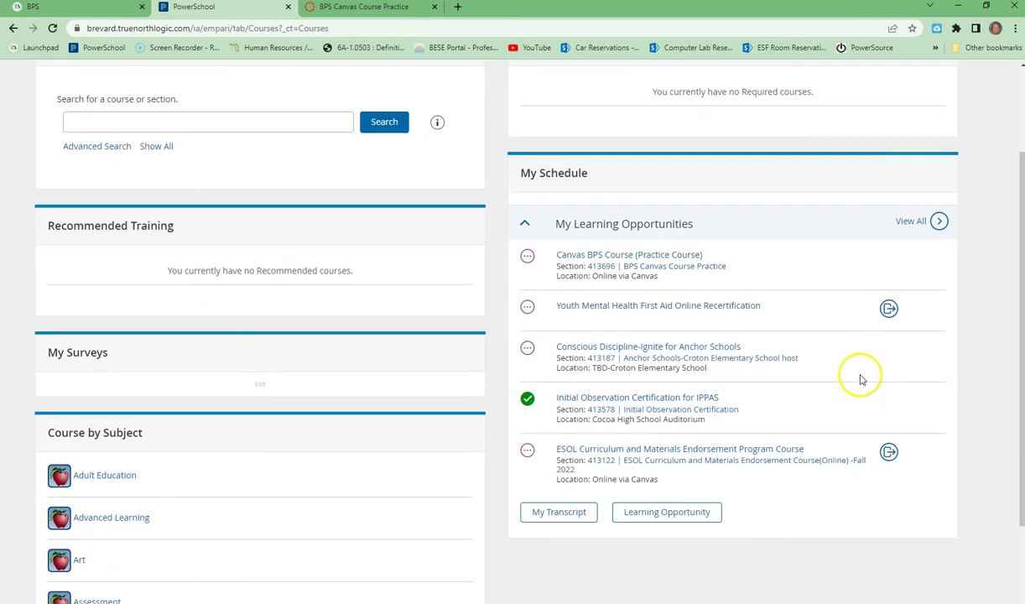
{"action": "left_click", "coordinate": [600, 273]}
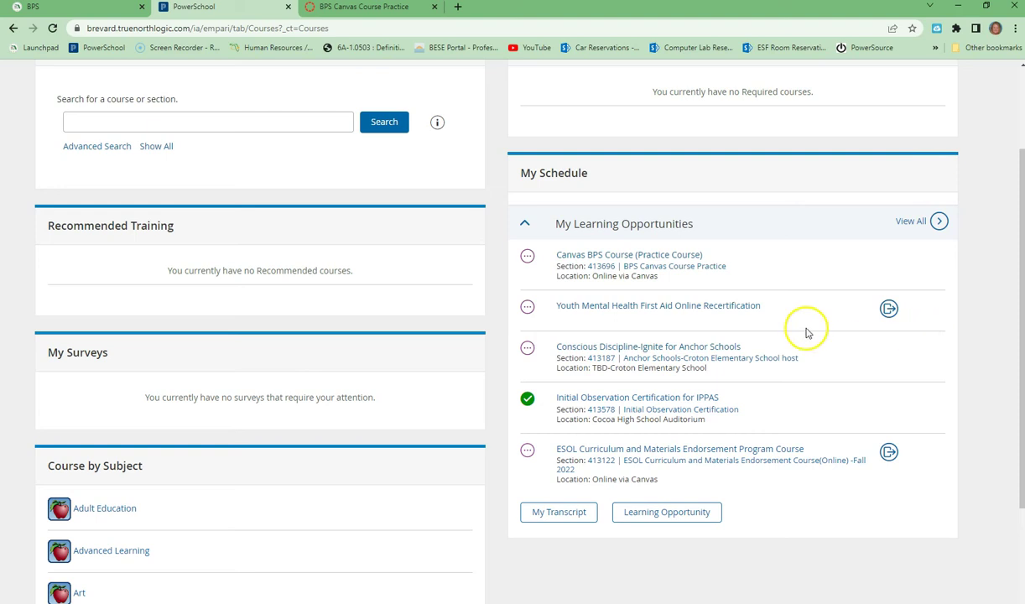
{"action": "scroll", "coordinate": [738, 344], "scroll_direction": "up", "scroll_amount": 2}
{"action": "scroll", "coordinate": [738, 348], "scroll_direction": "down", "scroll_amount": 1}
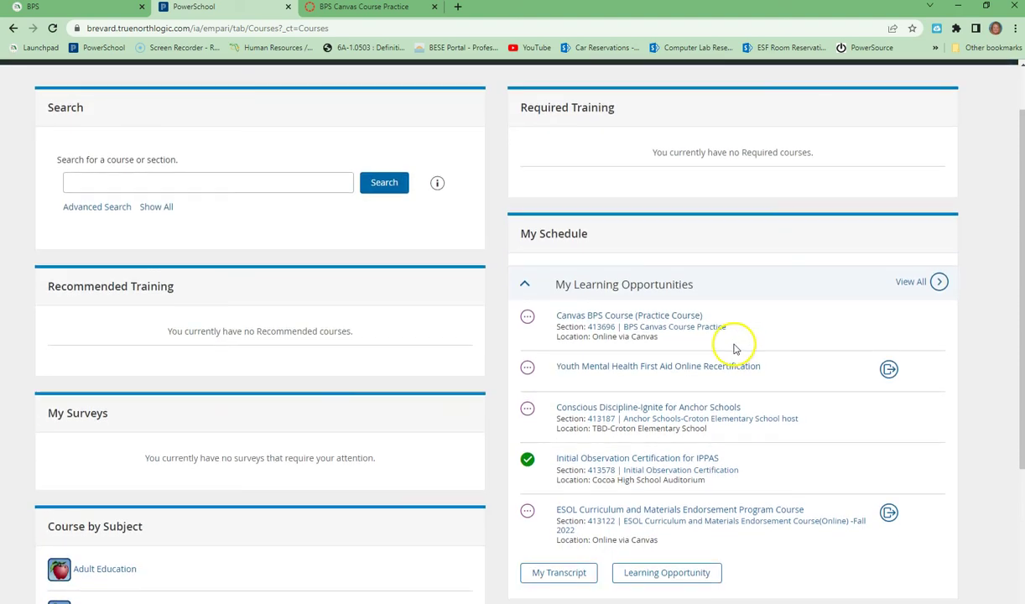
{"action": "scroll", "coordinate": [734, 348], "scroll_direction": "down", "scroll_amount": 1}
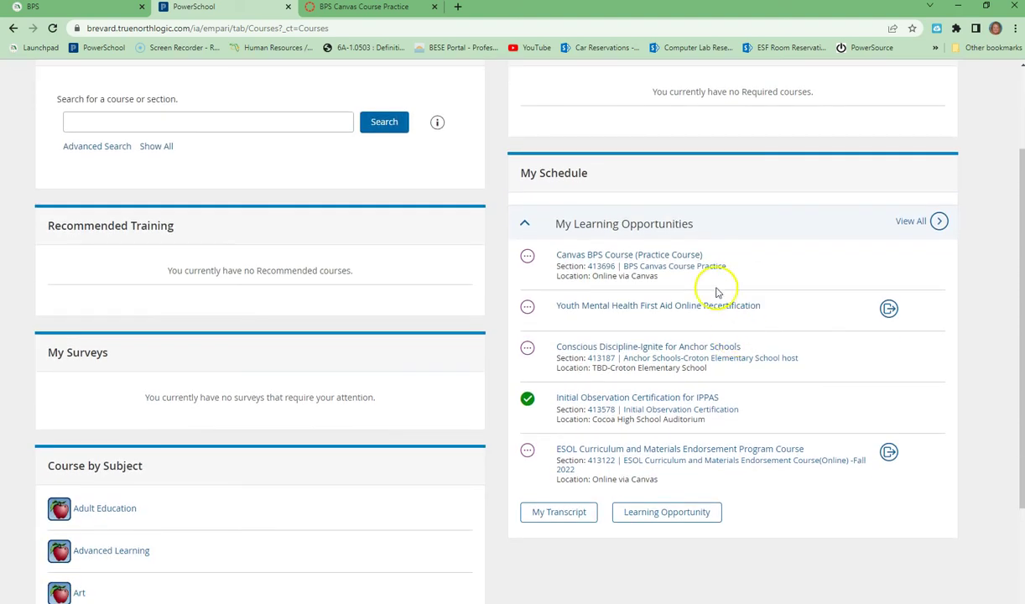
Open the Canvas BPS Course (Practice Course) from My Schedule in Canvas and switch back to the PowerSchool page
{"action": "left_click", "coordinate": [622, 255]}
{"action": "left_click", "coordinate": [569, 257]}
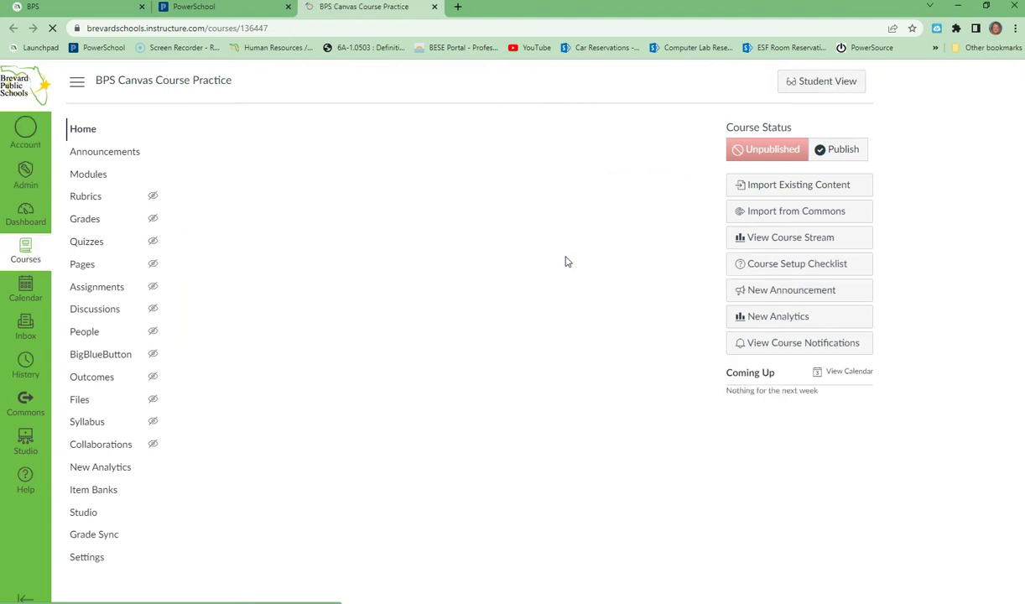
{"action": "left_click", "coordinate": [204, 8]}
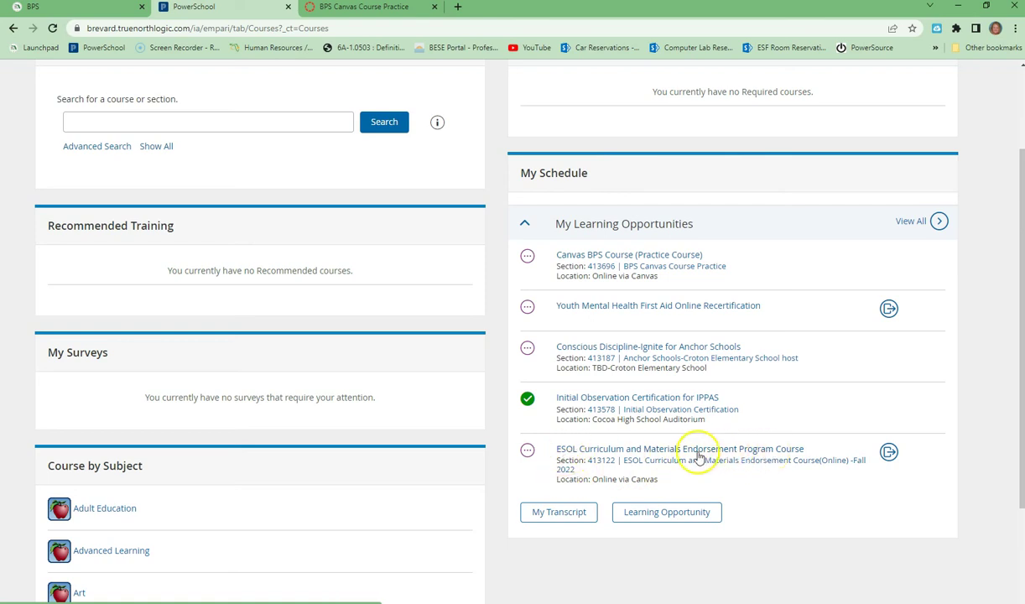
Open the ESOL Curriculum and Materials Endorsement Program Course from My Schedule and examine its course details
{"action": "left_click", "coordinate": [618, 450]}
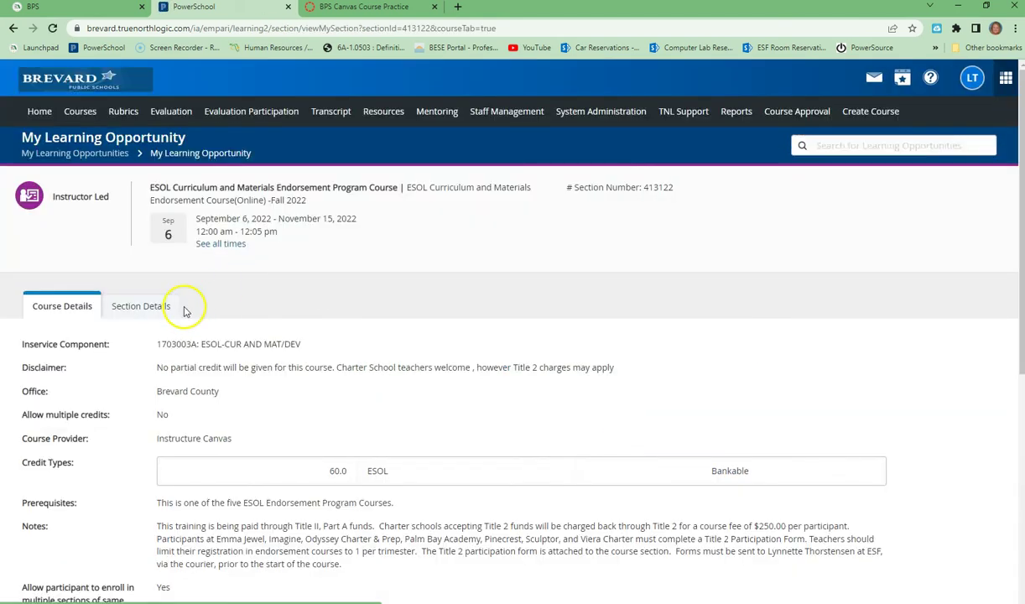
{"action": "scroll", "coordinate": [315, 428], "scroll_direction": "down", "scroll_amount": 4}
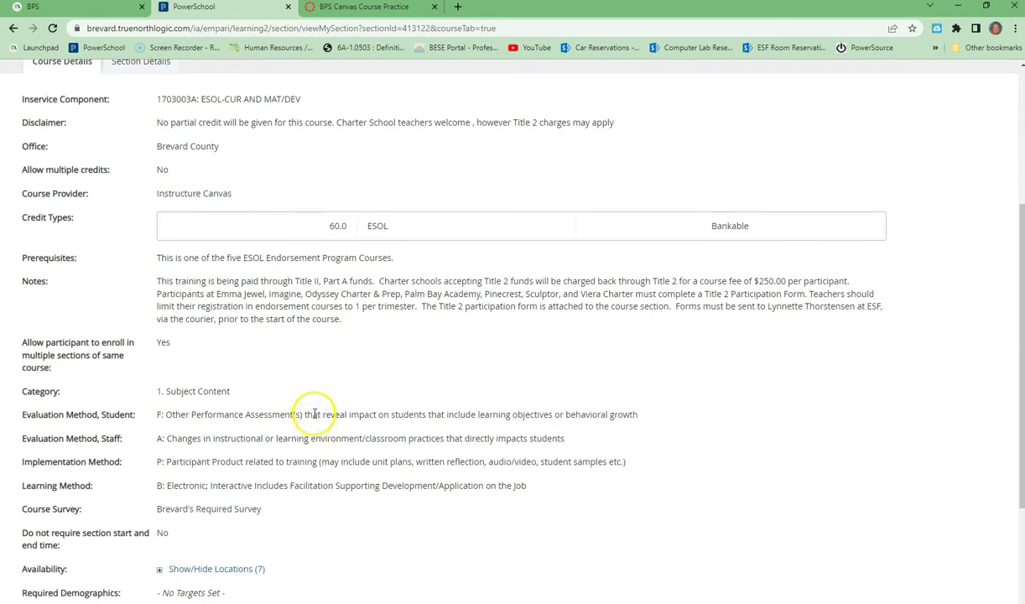
{"action": "scroll", "coordinate": [315, 423], "scroll_direction": "up", "scroll_amount": 3}
{"action": "scroll", "coordinate": [314, 415], "scroll_direction": "up", "scroll_amount": 1}
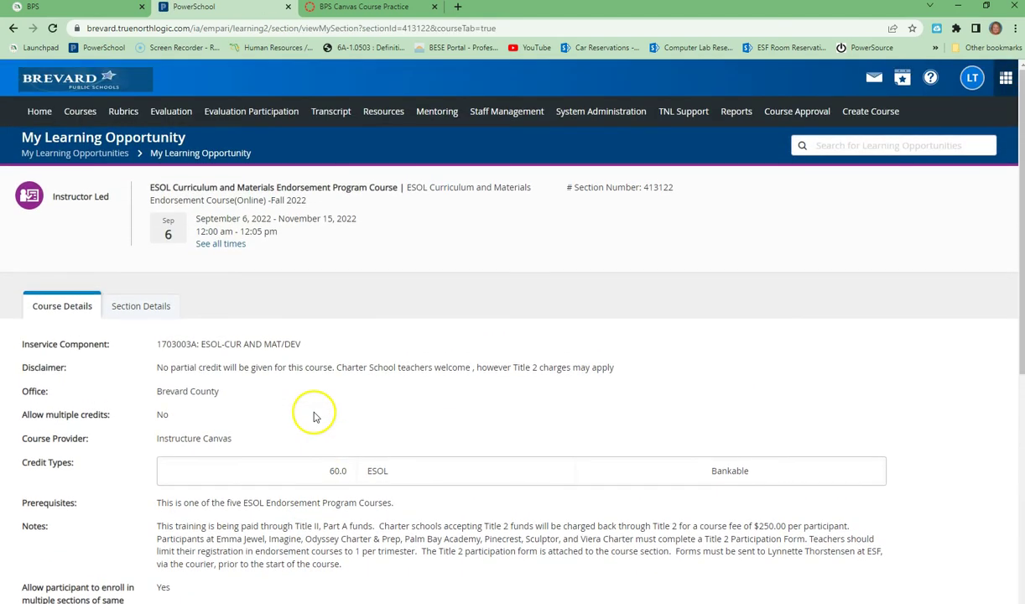
Review the ESOL course's section details, view all of its section times, and close the time details
{"action": "left_click", "coordinate": [141, 310]}
{"action": "scroll", "coordinate": [335, 415], "scroll_direction": "down", "scroll_amount": 2}
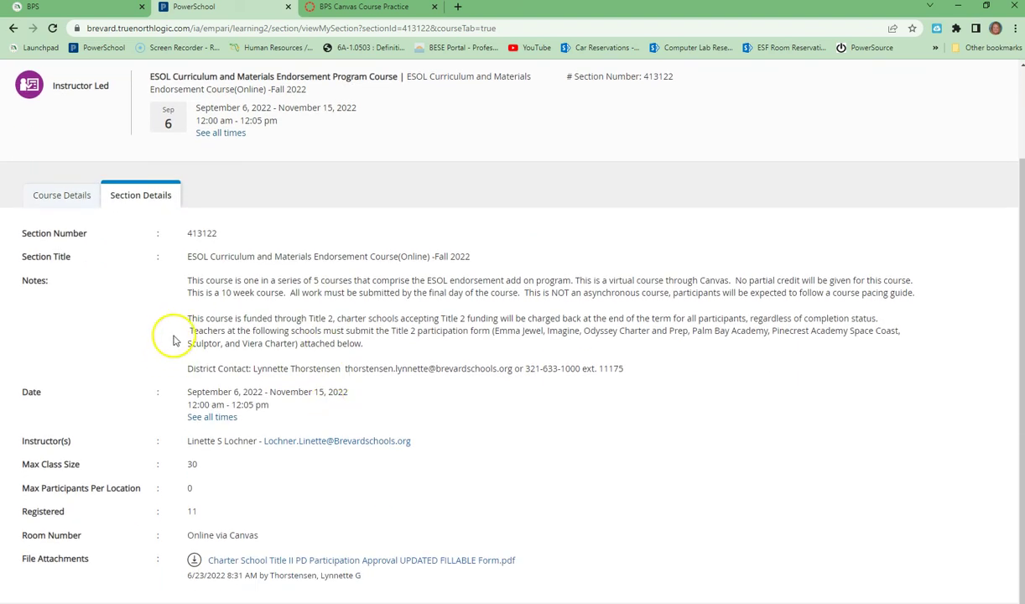
{"action": "left_click", "coordinate": [212, 417]}
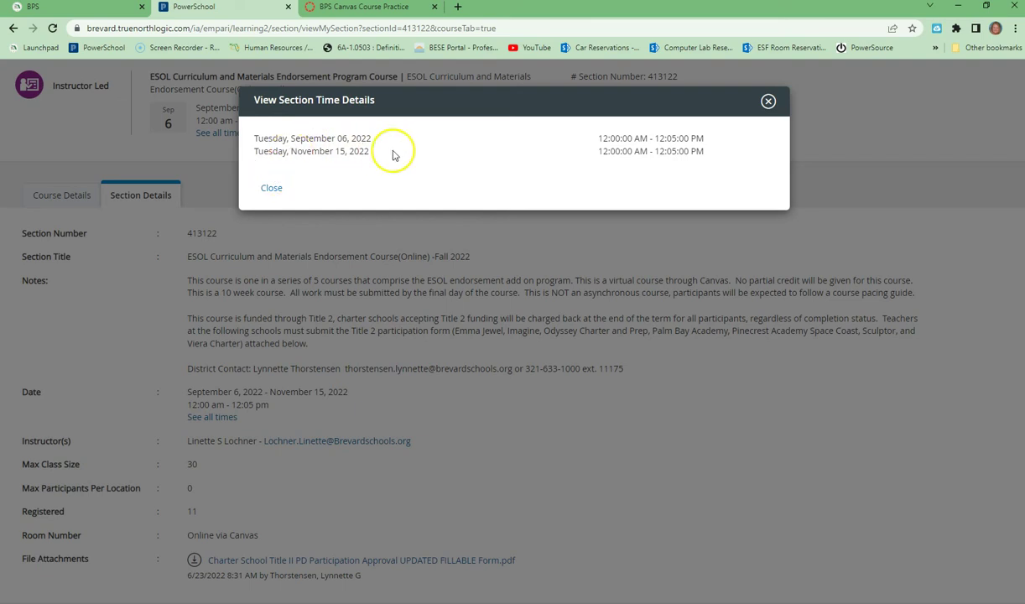
{"action": "left_click", "coordinate": [271, 189]}
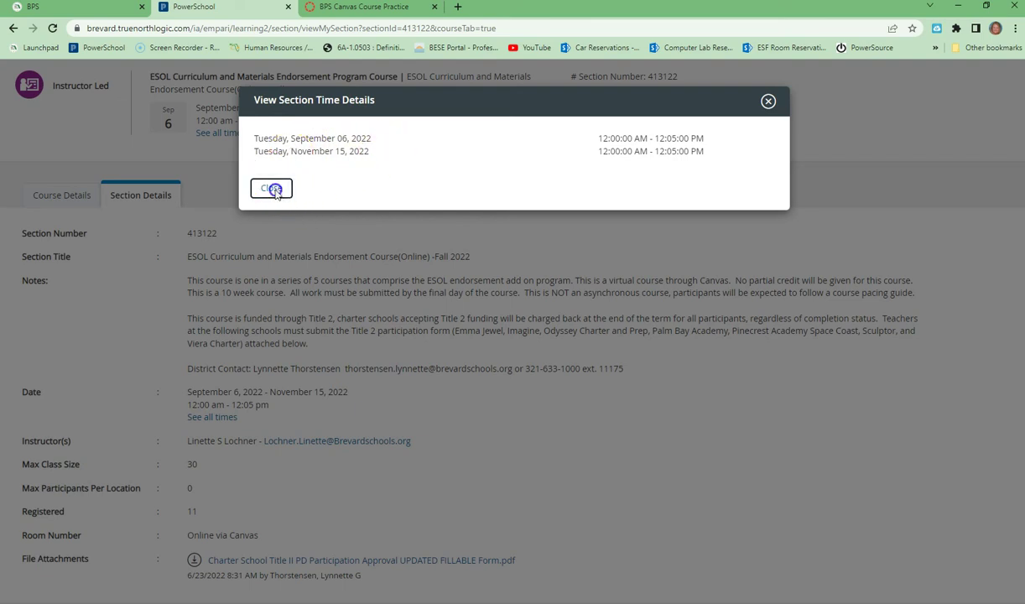
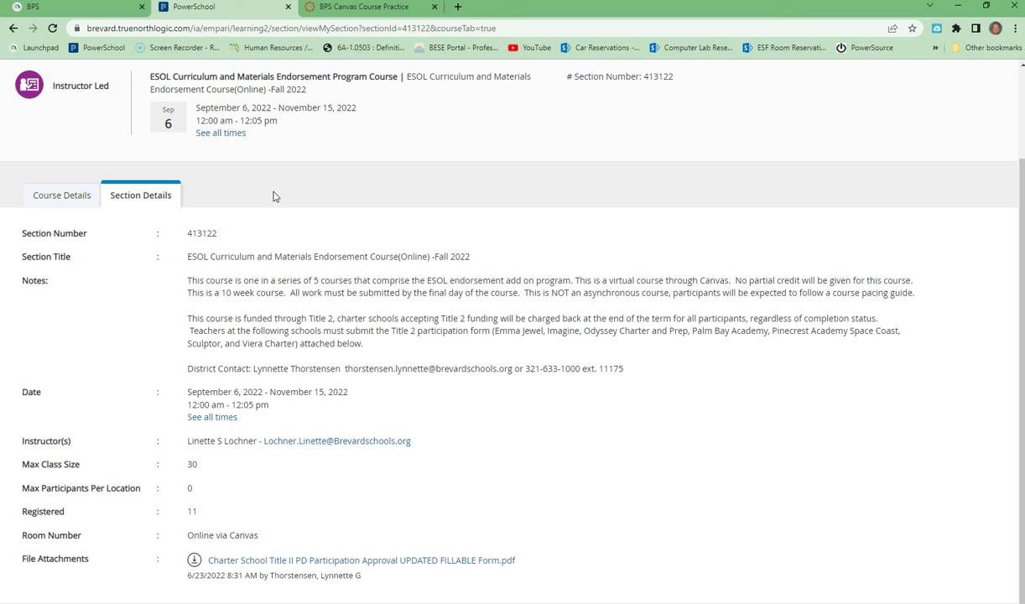
{"action": "scroll", "coordinate": [457, 195], "scroll_direction": "up", "scroll_amount": 2}
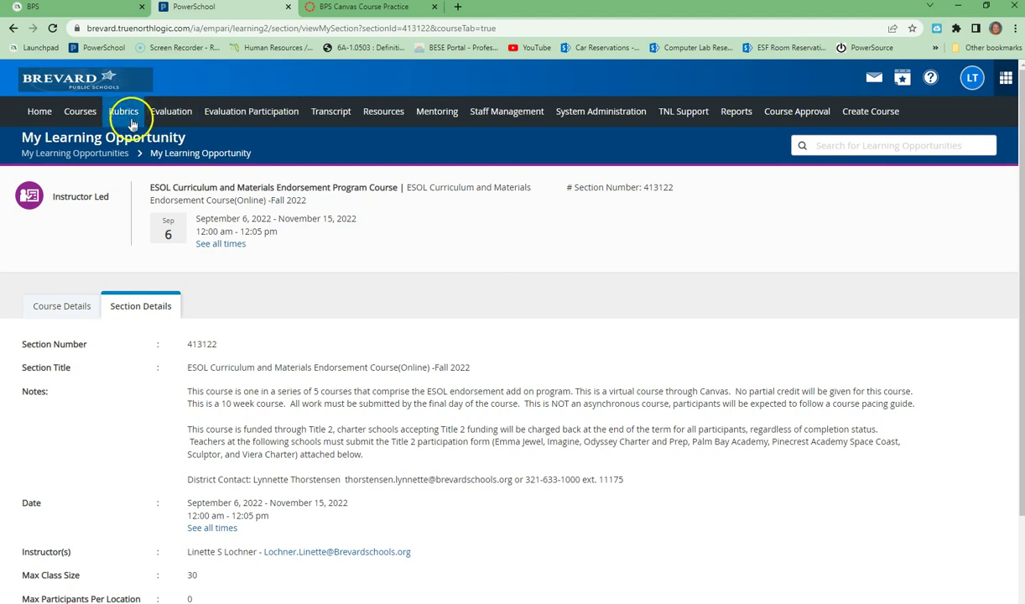
Open the 2021-2022 Instructional Evaluation (Greater than one year) from My Evaluations and expand its Orientation activities
{"action": "left_click", "coordinate": [161, 114]}
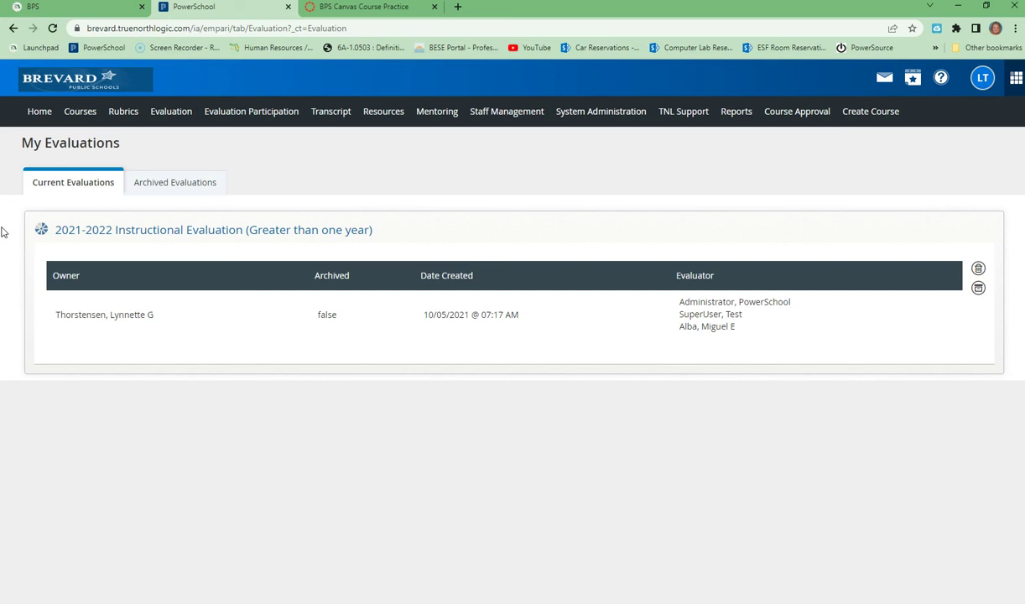
{"action": "left_click", "coordinate": [218, 240]}
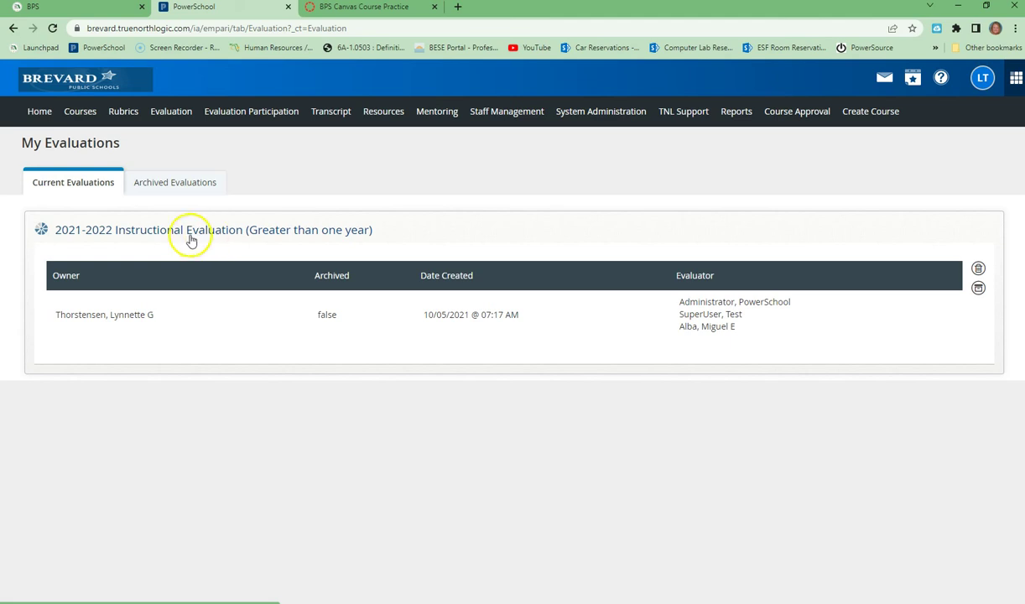
{"action": "left_click", "coordinate": [131, 231]}
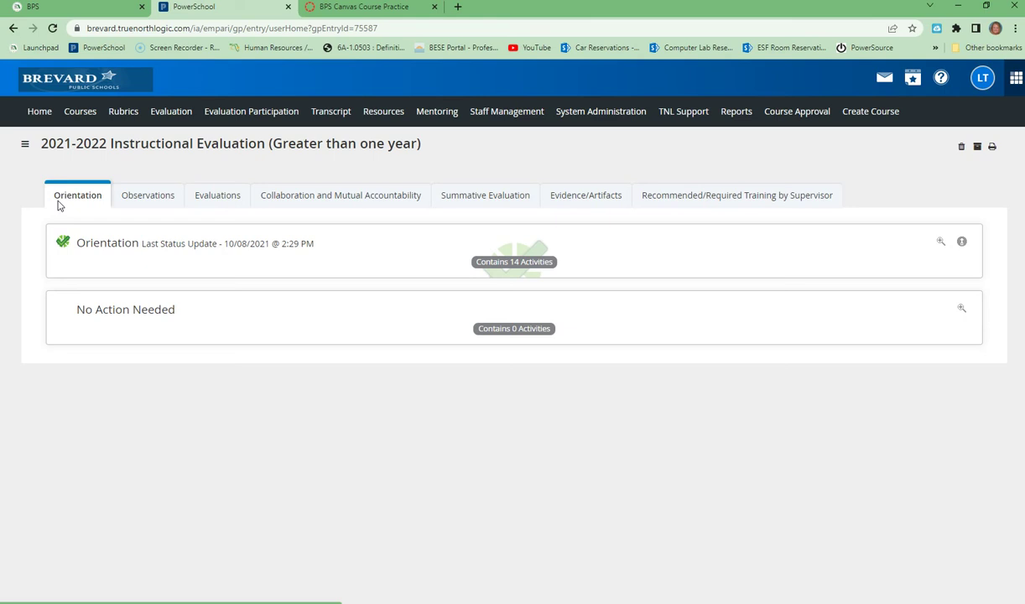
{"action": "left_click", "coordinate": [115, 249]}
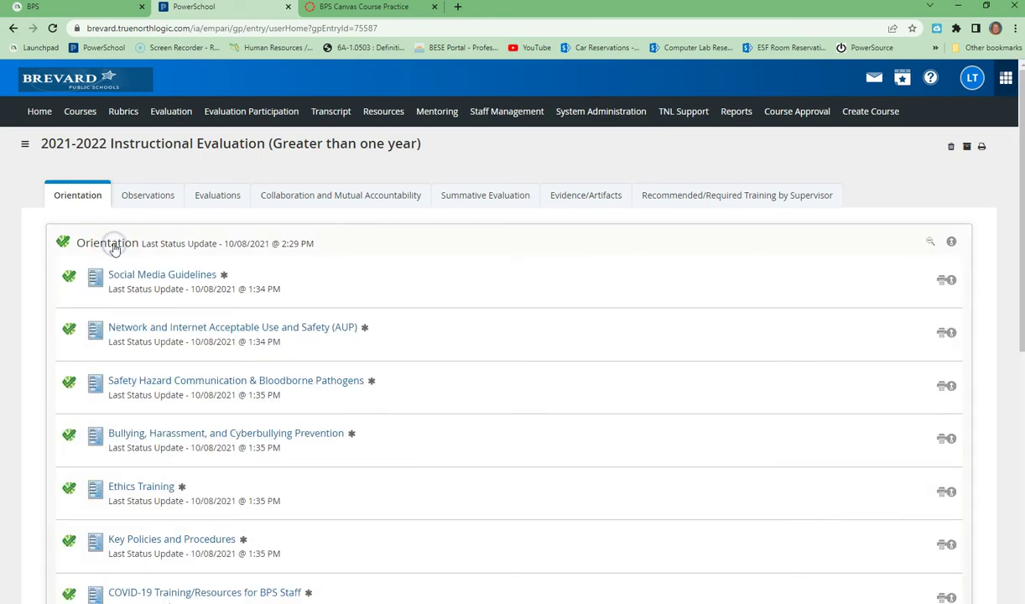
{"action": "scroll", "coordinate": [172, 283], "scroll_direction": "down", "scroll_amount": 1}
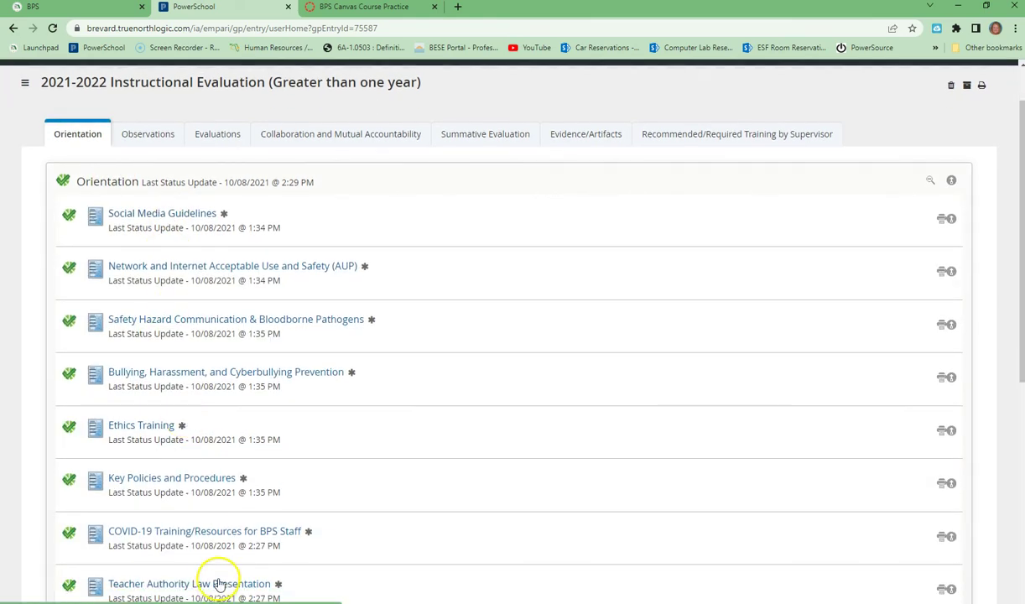
{"action": "scroll", "coordinate": [168, 260], "scroll_direction": "up", "scroll_amount": 1}
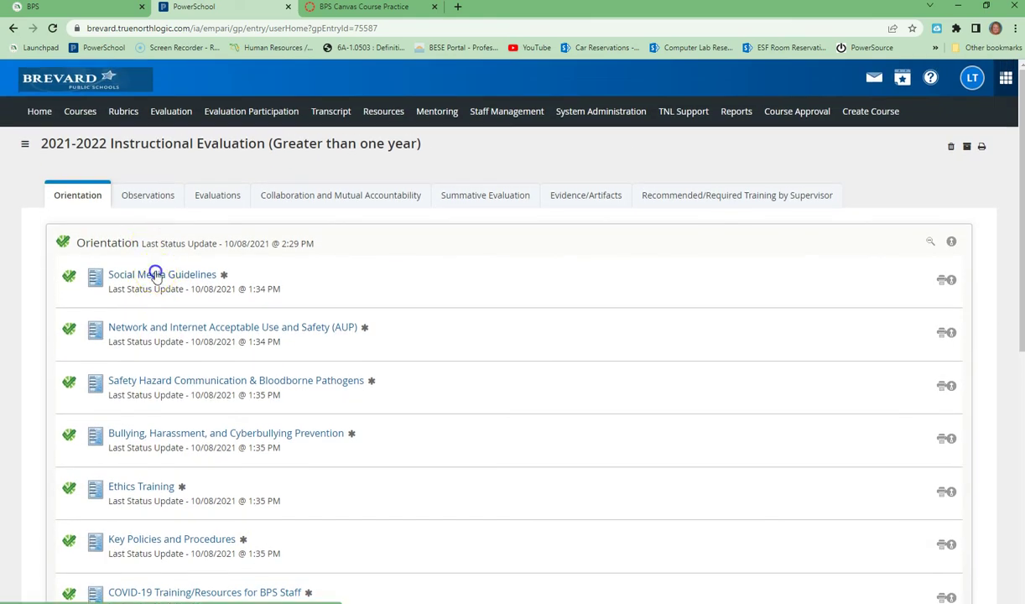
Edit the Social Media Guidelines activity, save and exit it with Completed set to Yes, and return to the evaluation's Orientation list
{"action": "left_click", "coordinate": [155, 274]}
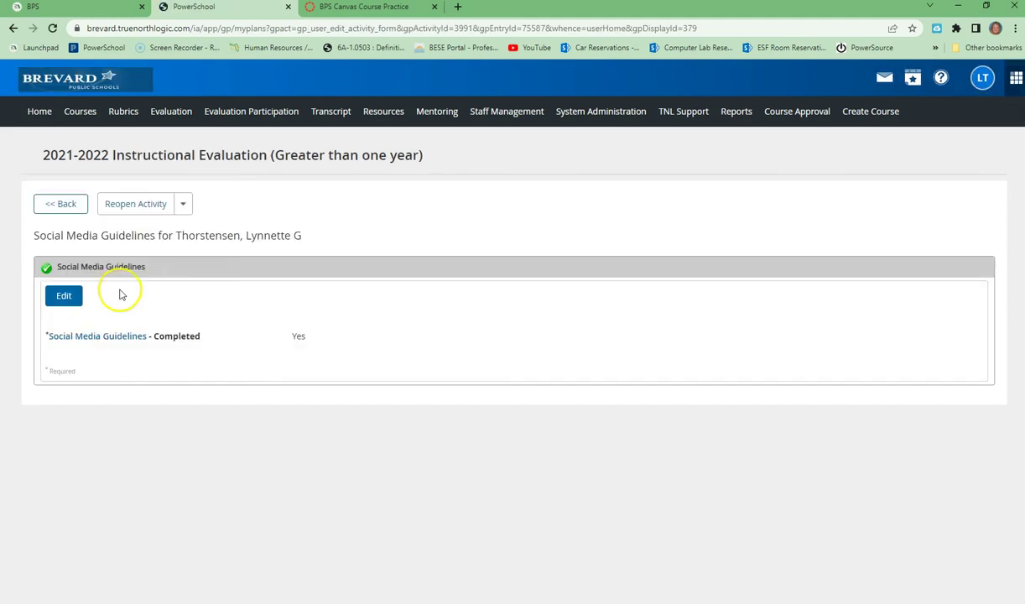
{"action": "left_click", "coordinate": [64, 295]}
{"action": "left_click", "coordinate": [292, 275]}
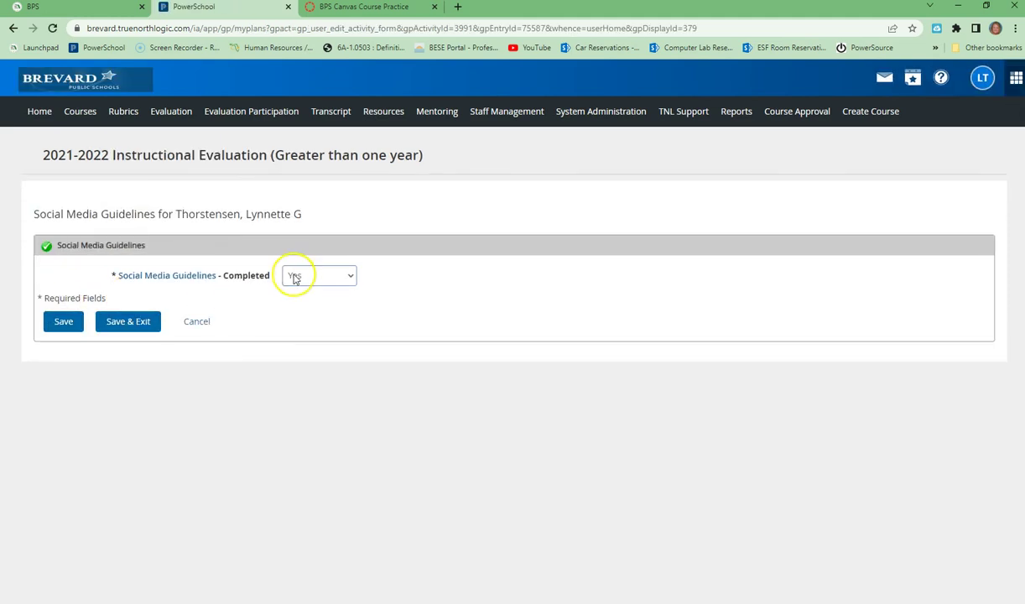
{"action": "left_click", "coordinate": [108, 323]}
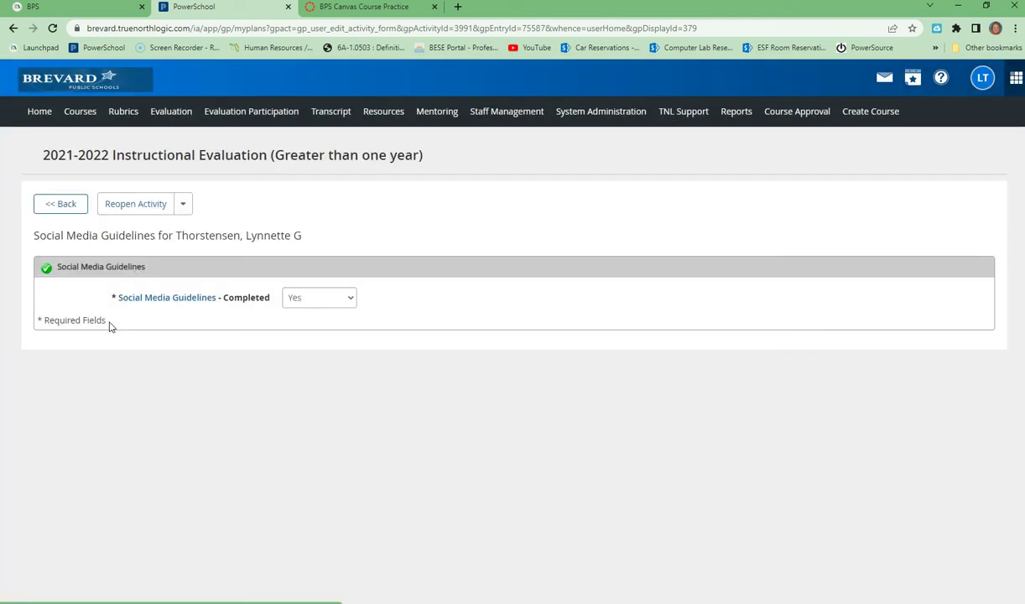
{"action": "left_click", "coordinate": [44, 208]}
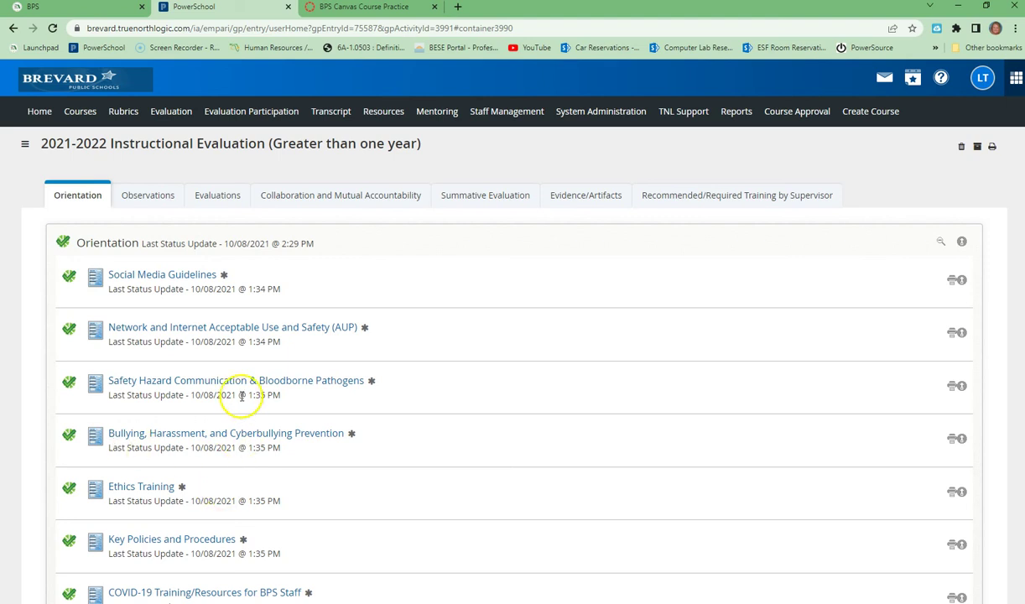
Review the remaining Orientation activities down to the Orientation Quiz, Resources Page and Final Acknowledgement
{"action": "scroll", "coordinate": [158, 291], "scroll_direction": "down", "scroll_amount": 4}
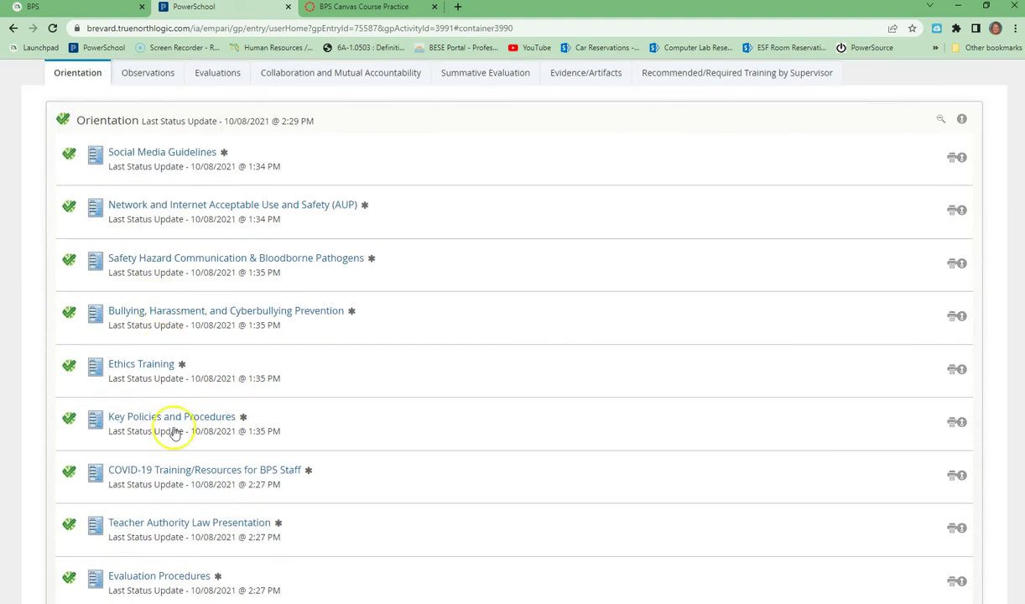
{"action": "scroll", "coordinate": [176, 444], "scroll_direction": "down", "scroll_amount": 3}
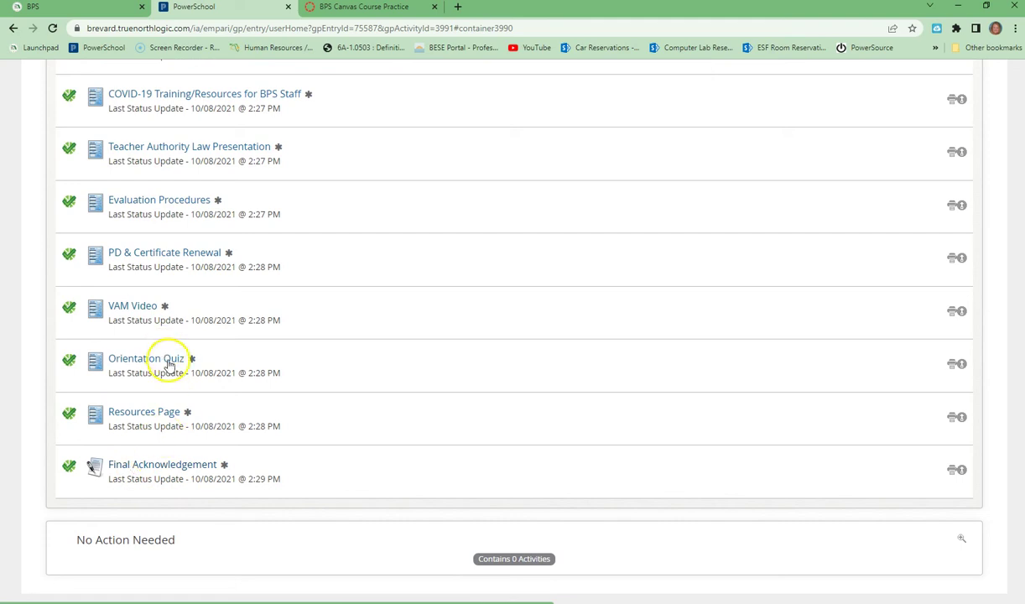
View the Evaluations section of the 2021-2022 Instructional Evaluation and return to My Evaluations
{"action": "scroll", "coordinate": [238, 467], "scroll_direction": "up", "scroll_amount": 6}
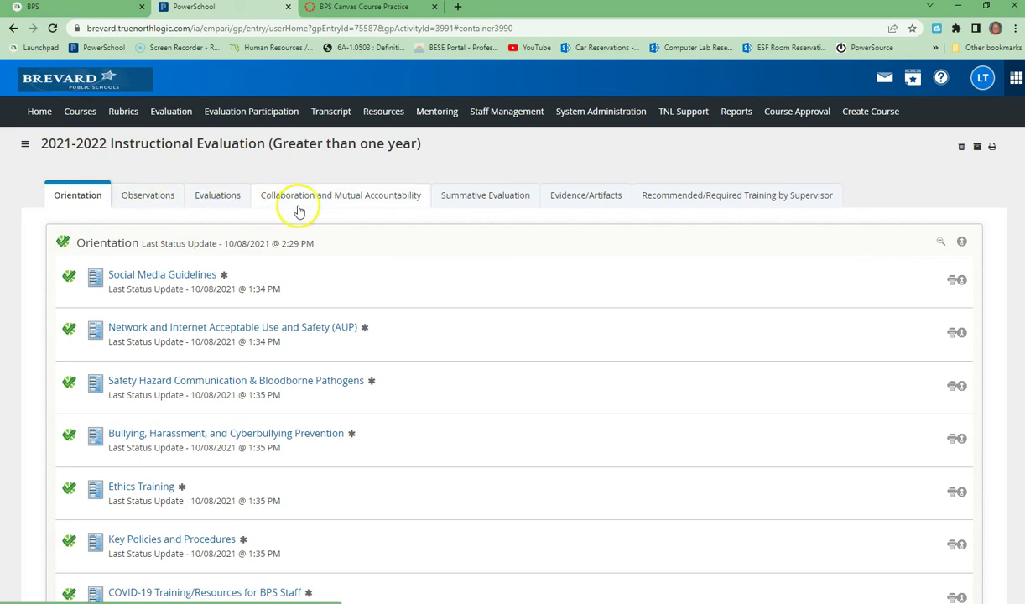
{"action": "left_click", "coordinate": [229, 197]}
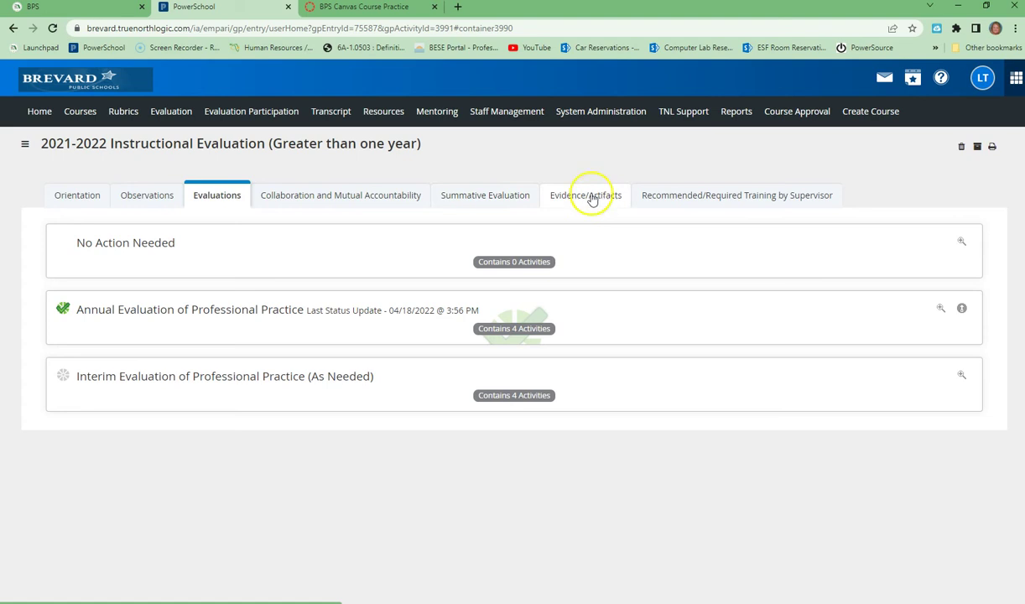
{"action": "left_click", "coordinate": [167, 117]}
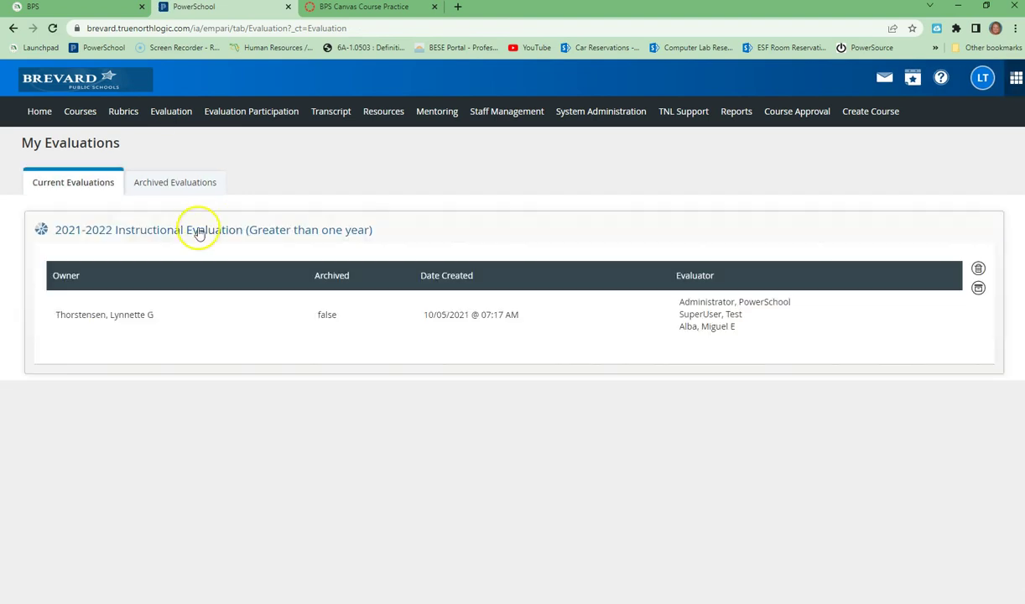
Browse the archived evaluations from previous years and return to the current evaluations
{"action": "left_click", "coordinate": [183, 186]}
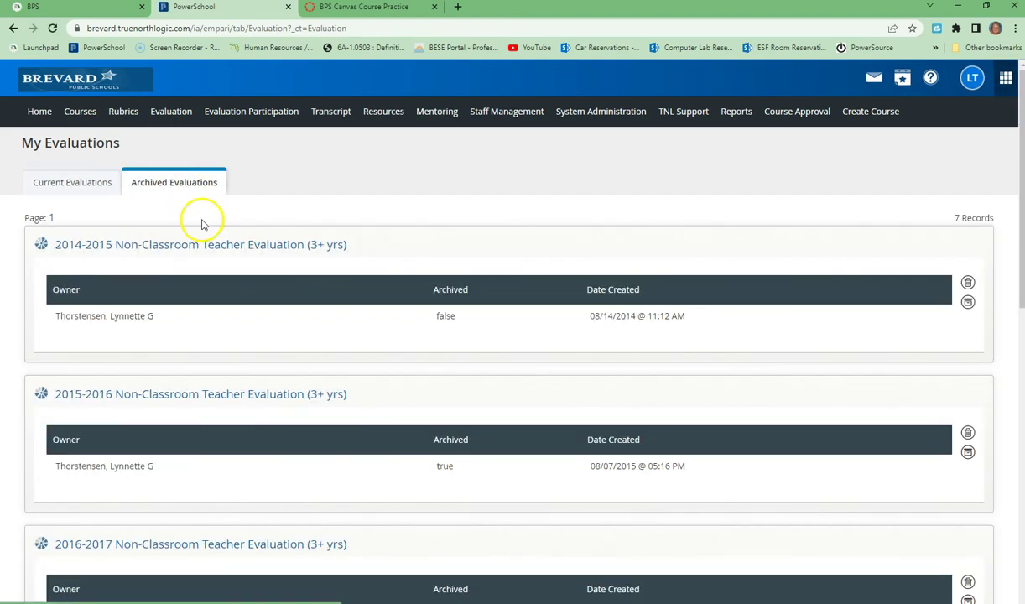
{"action": "scroll", "coordinate": [201, 226], "scroll_direction": "down", "scroll_amount": 5}
{"action": "scroll", "coordinate": [195, 373], "scroll_direction": "down", "scroll_amount": 2}
{"action": "scroll", "coordinate": [194, 373], "scroll_direction": "up", "scroll_amount": 7}
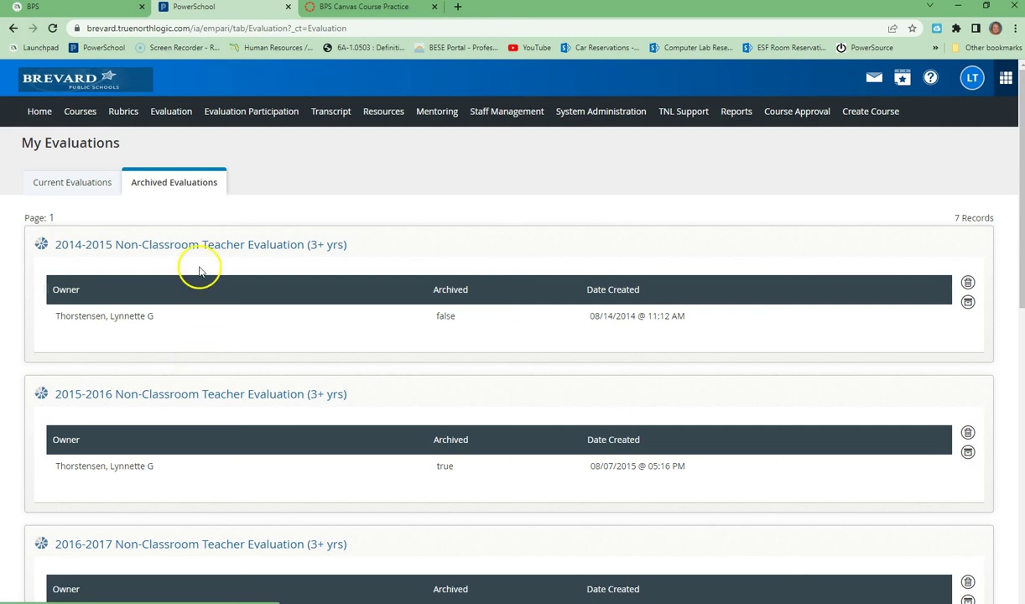
{"action": "left_click", "coordinate": [57, 186]}
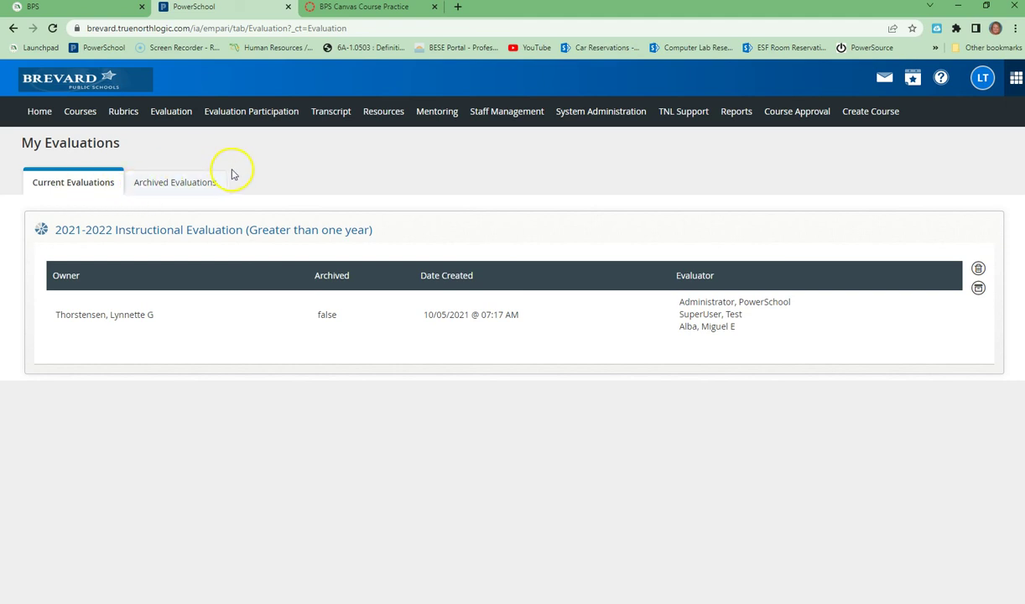
Open the Transcript page and review the certification status and the Out of District Transfer Credit instructions
{"action": "left_click", "coordinate": [333, 115]}
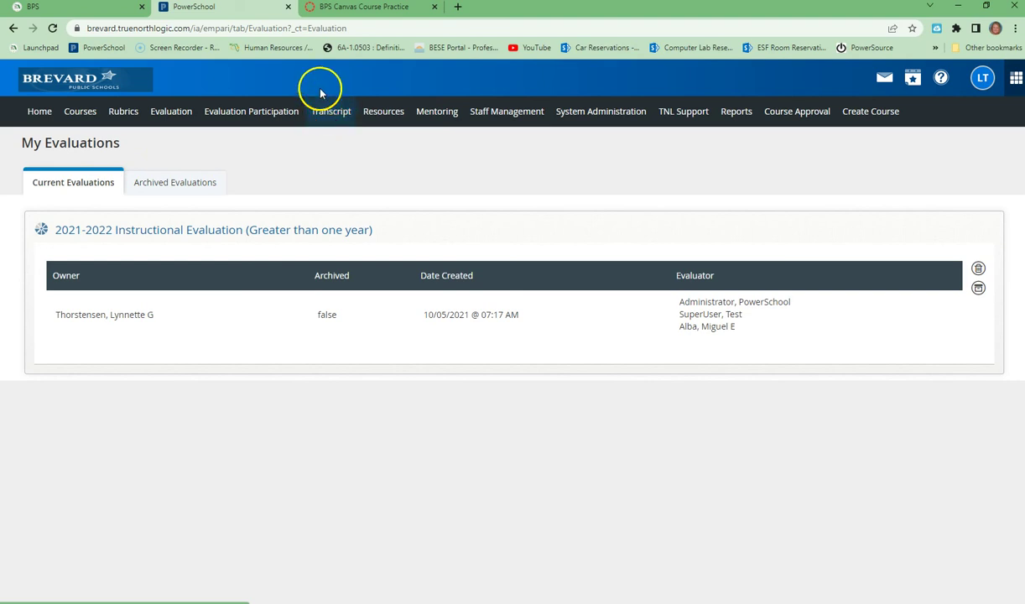
{"action": "left_click", "coordinate": [315, 118]}
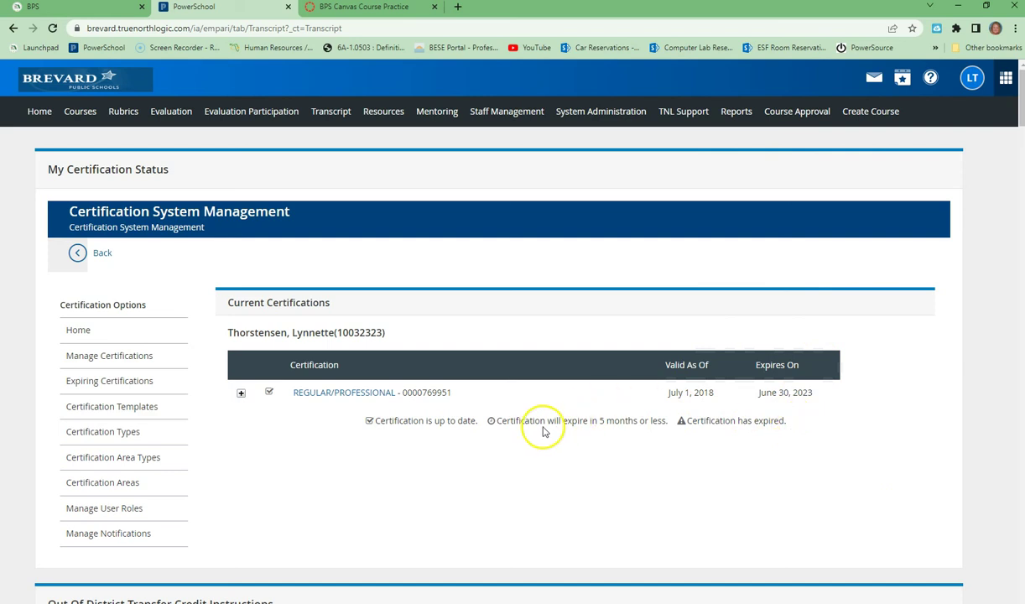
{"action": "scroll", "coordinate": [540, 432], "scroll_direction": "down", "scroll_amount": 2}
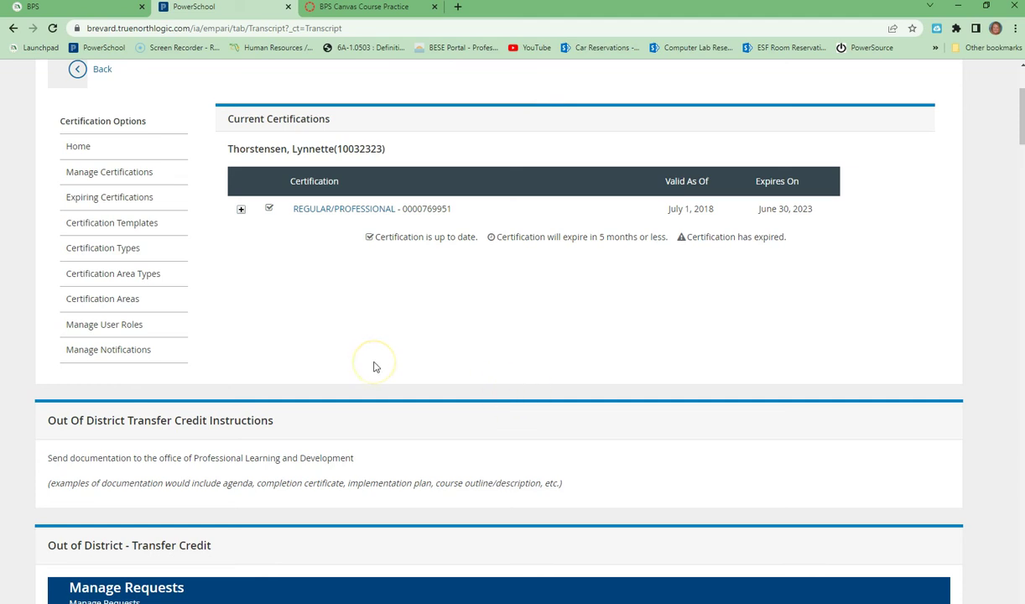
{"action": "scroll", "coordinate": [375, 366], "scroll_direction": "down", "scroll_amount": 3}
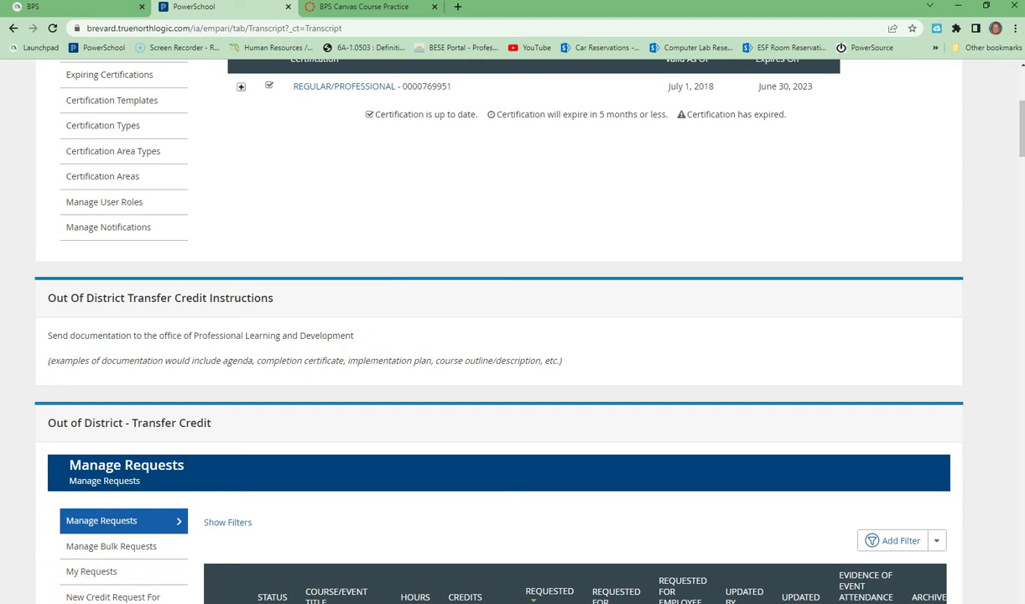
Create a credit request from My Requests and look through its form down to the Description field
{"action": "left_click", "coordinate": [91, 571]}
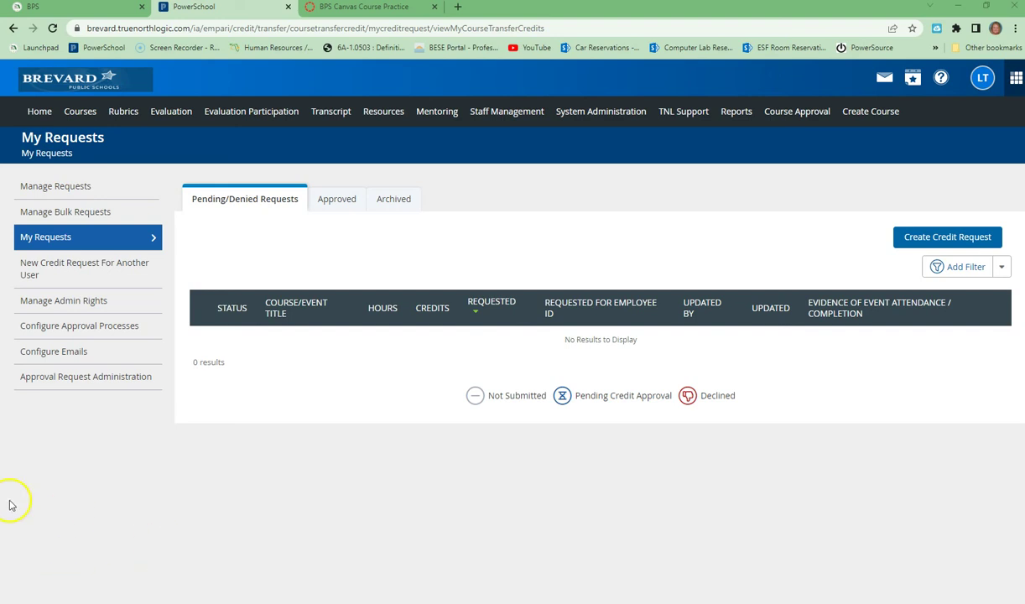
{"action": "left_click", "coordinate": [909, 245]}
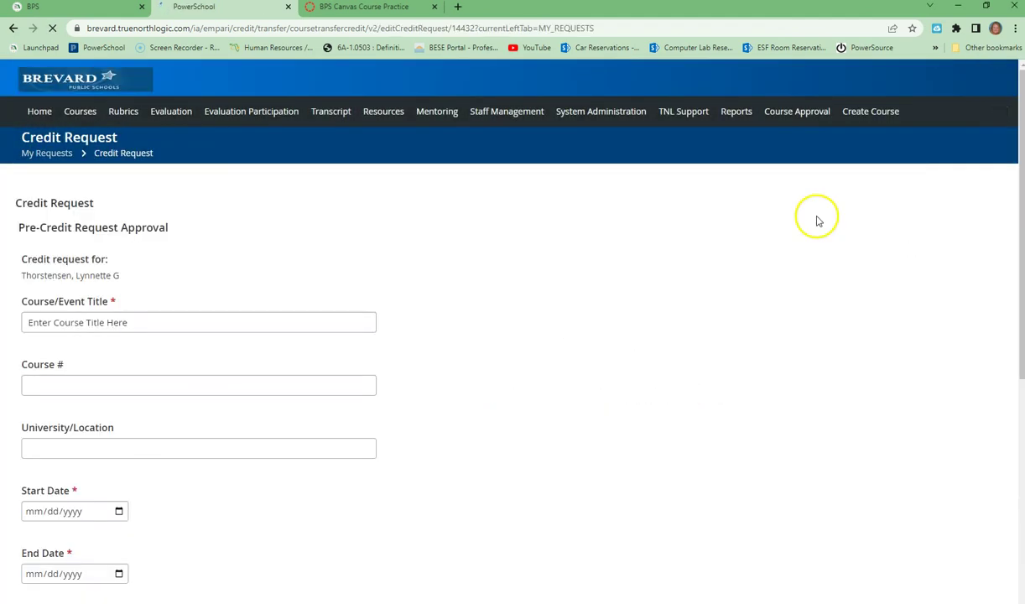
{"action": "scroll", "coordinate": [117, 285], "scroll_direction": "down", "scroll_amount": 2}
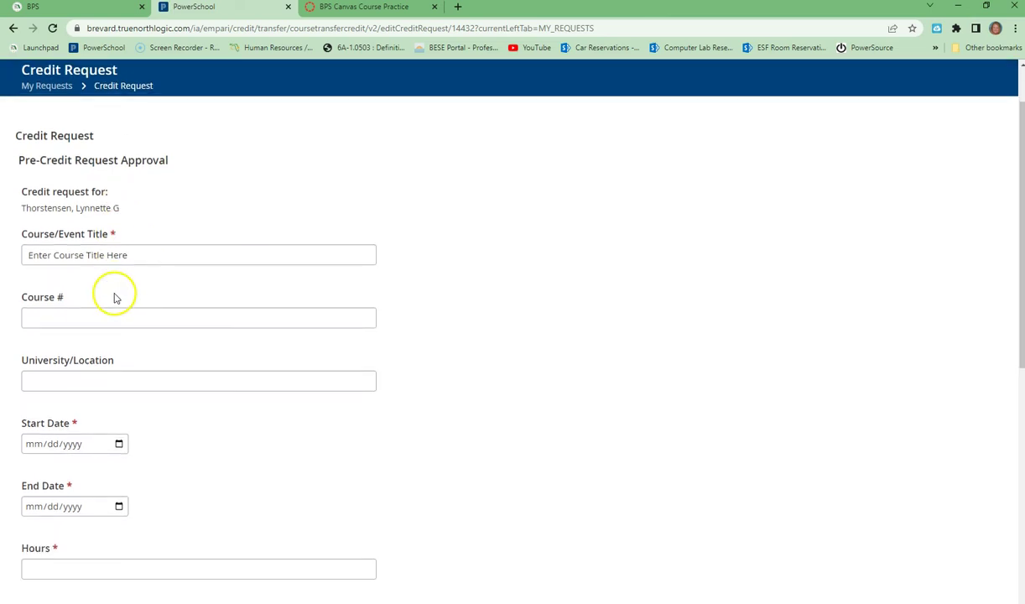
{"action": "scroll", "coordinate": [121, 407], "scroll_direction": "down", "scroll_amount": 3}
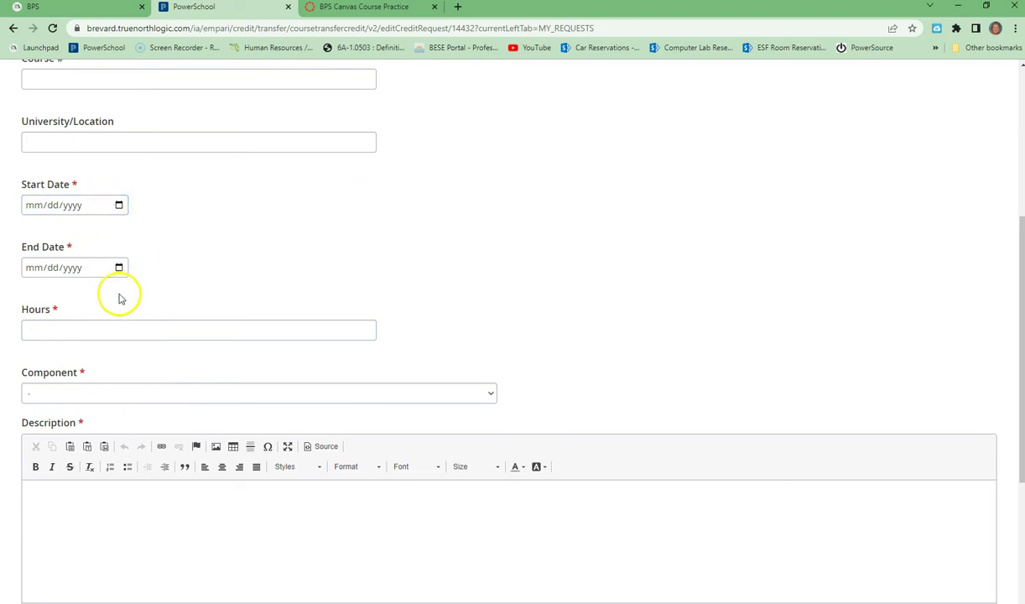
Review the request's course title, university, date and hours fields, and view the Component choices without selecting one
{"action": "scroll", "coordinate": [119, 296], "scroll_direction": "up", "scroll_amount": 2}
{"action": "left_click", "coordinate": [109, 266]}
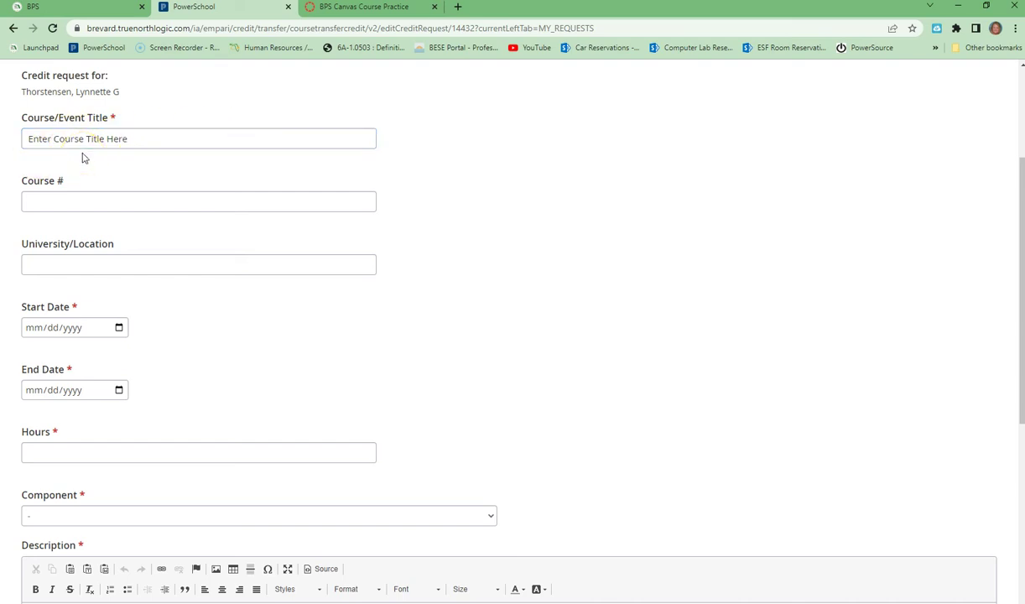
{"action": "left_click", "coordinate": [77, 138]}
{"action": "left_click", "coordinate": [258, 253]}
{"action": "scroll", "coordinate": [261, 258], "scroll_direction": "down", "scroll_amount": 3}
{"action": "left_click", "coordinate": [160, 340]}
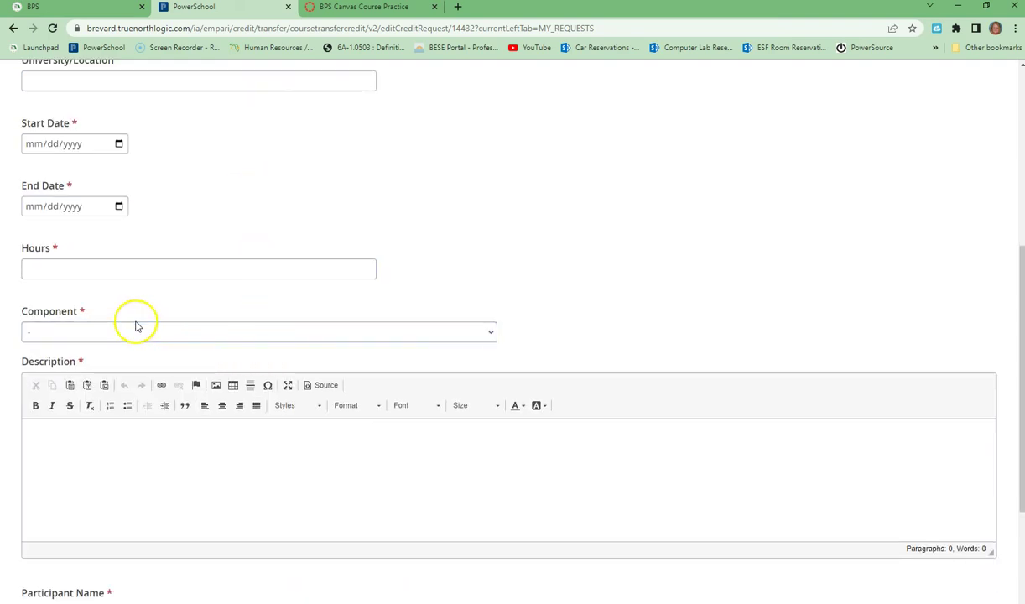
{"action": "left_click", "coordinate": [138, 336]}
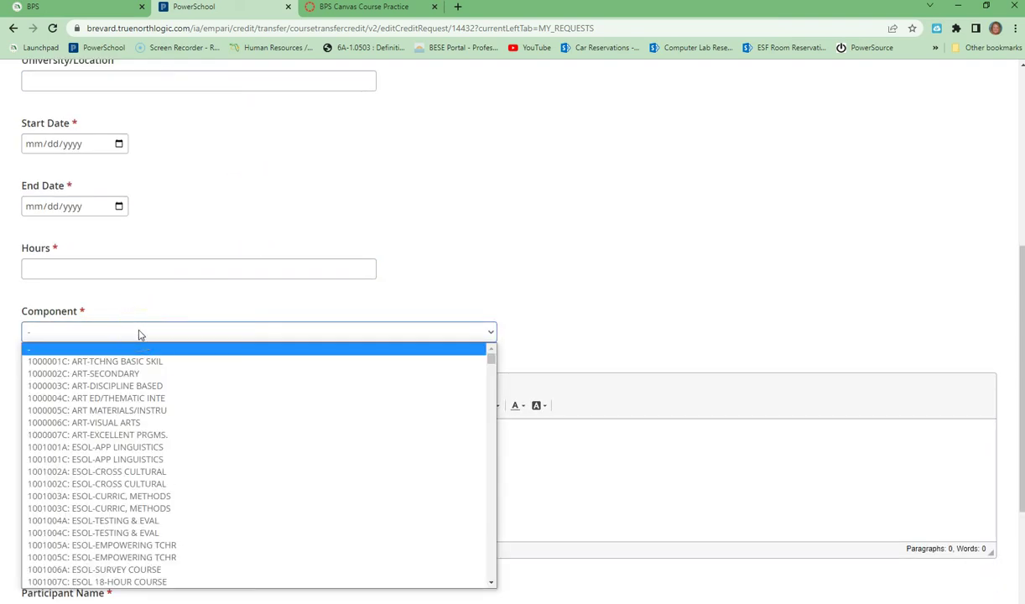
{"action": "left_click", "coordinate": [646, 240]}
Review the request's Description, Participant Name and evidence attachment fields, and close the form without filling it in
{"action": "scroll", "coordinate": [644, 240], "scroll_direction": "down", "scroll_amount": 2}
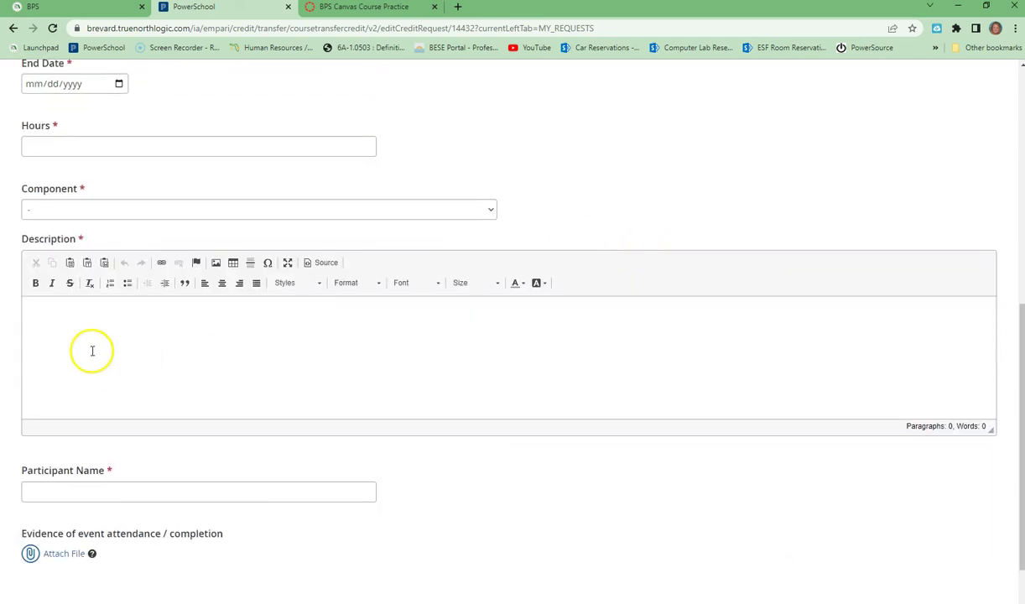
{"action": "scroll", "coordinate": [533, 311], "scroll_direction": "down", "scroll_amount": 1}
{"action": "left_click", "coordinate": [85, 430]}
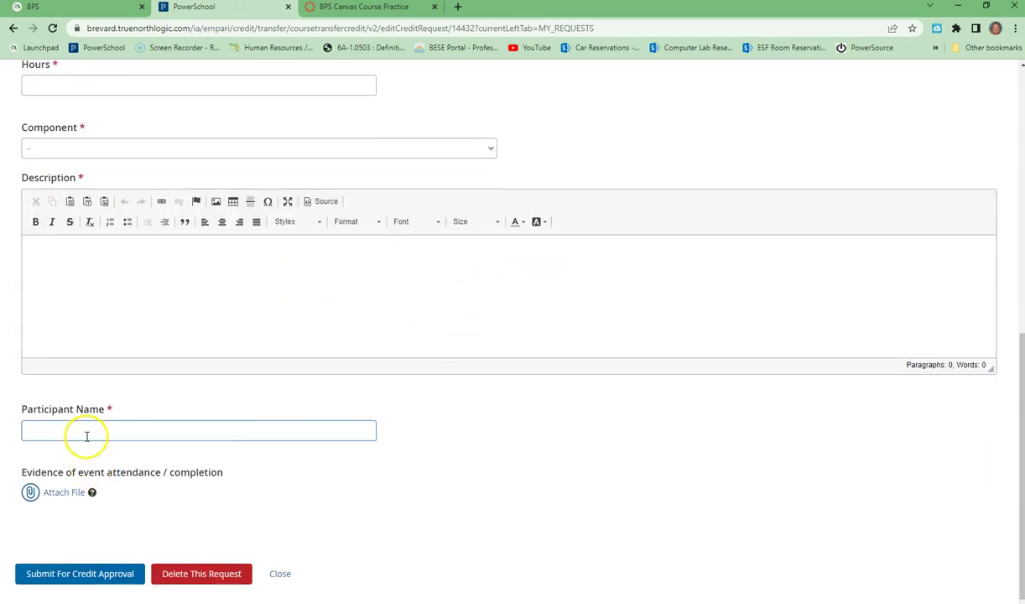
{"action": "scroll", "coordinate": [252, 427], "scroll_direction": "down", "scroll_amount": 1}
{"action": "left_click", "coordinate": [80, 484]}
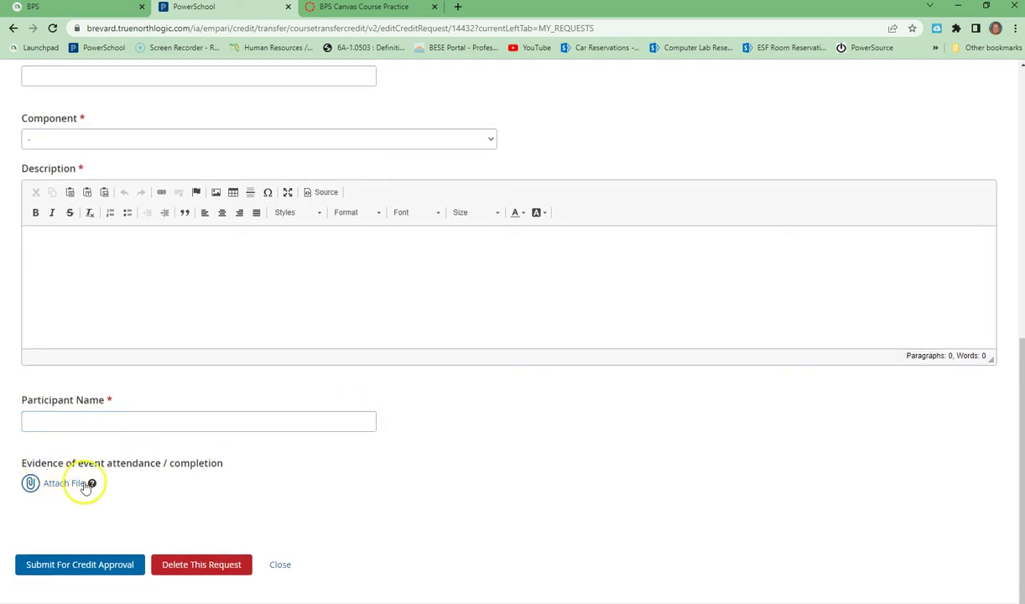
{"action": "left_click", "coordinate": [74, 570]}
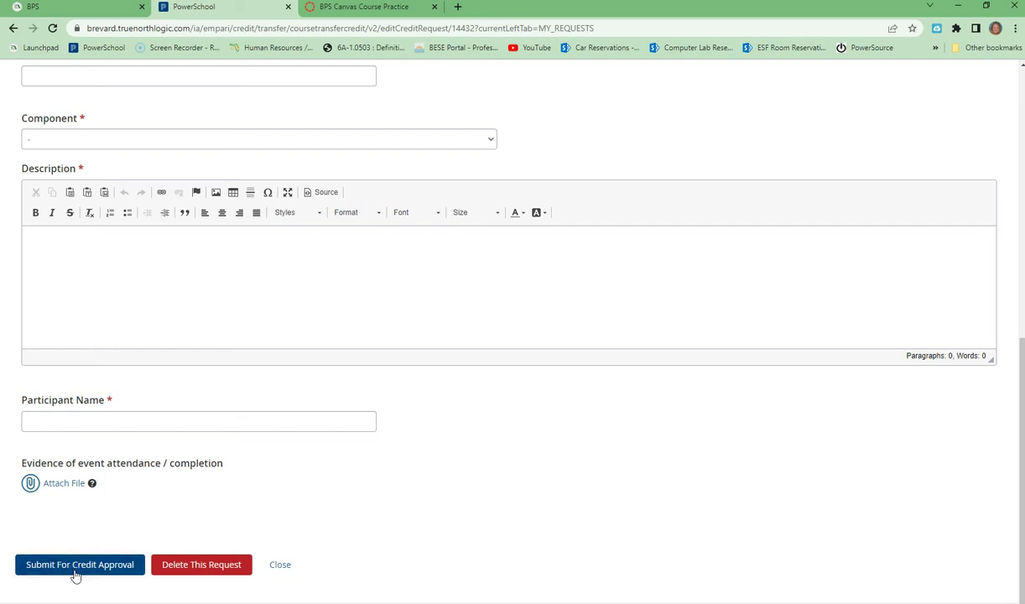
{"action": "left_click", "coordinate": [279, 562]}
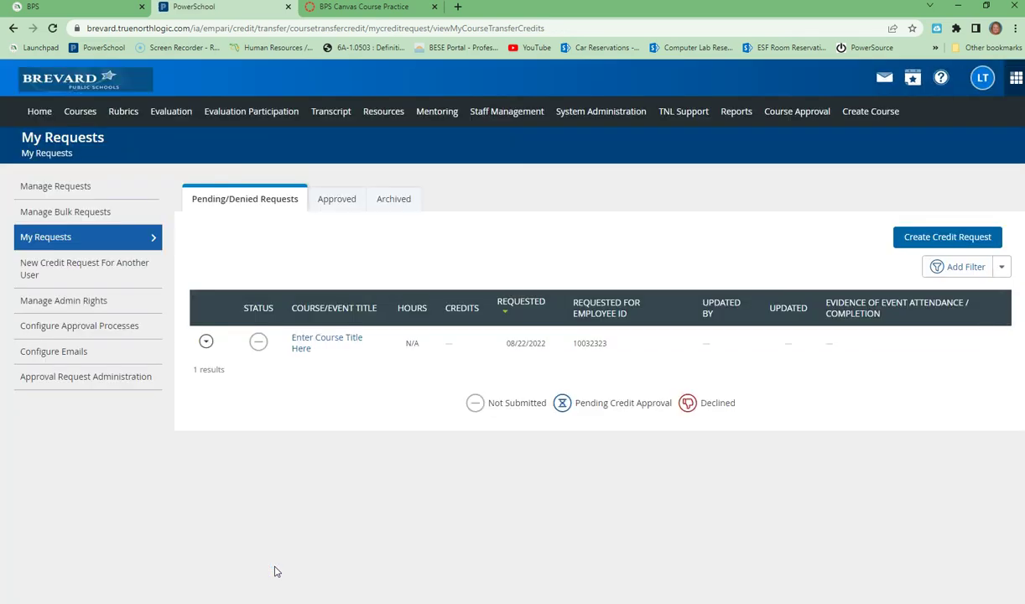
Return to the Transcript page and go past the transfer credit requests to the Credit Bank
{"action": "left_click", "coordinate": [327, 112]}
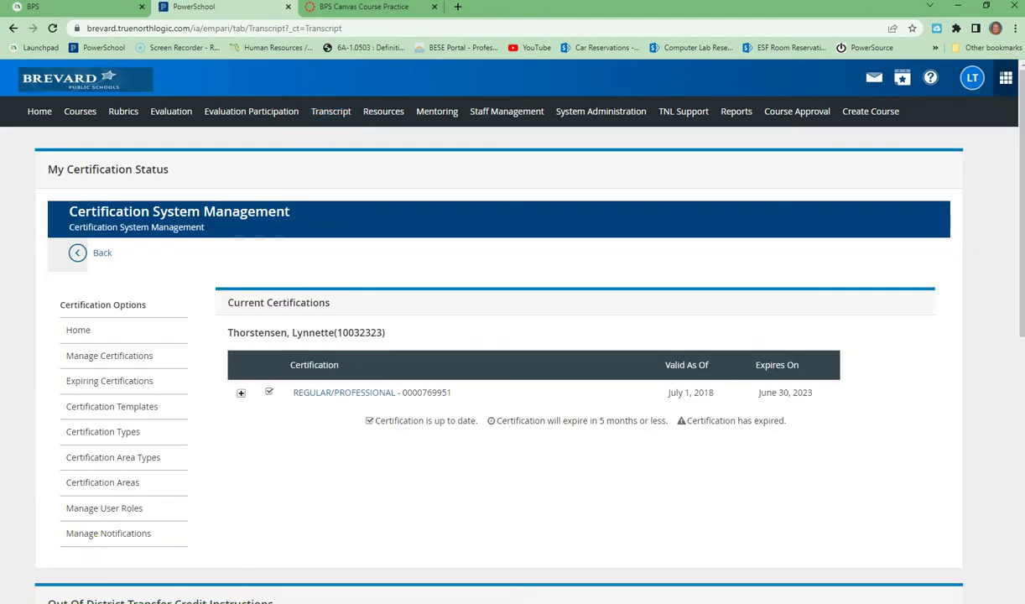
{"action": "scroll", "coordinate": [57, 575], "scroll_direction": "down", "scroll_amount": 5}
{"action": "scroll", "coordinate": [59, 572], "scroll_direction": "down", "scroll_amount": 1}
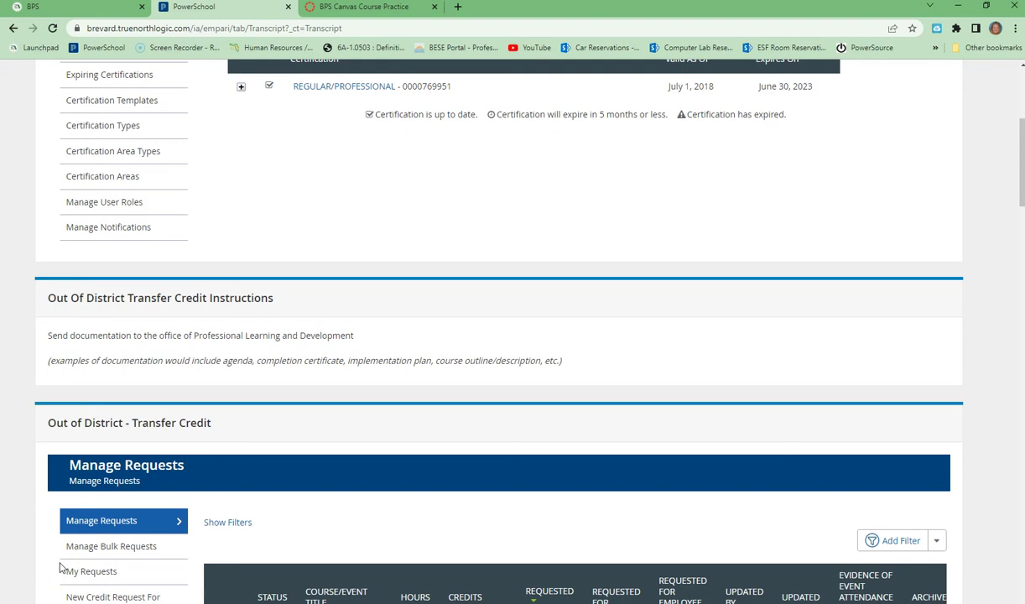
{"action": "left_click", "coordinate": [66, 570]}
{"action": "scroll", "coordinate": [512, 336], "scroll_direction": "down", "scroll_amount": 10}
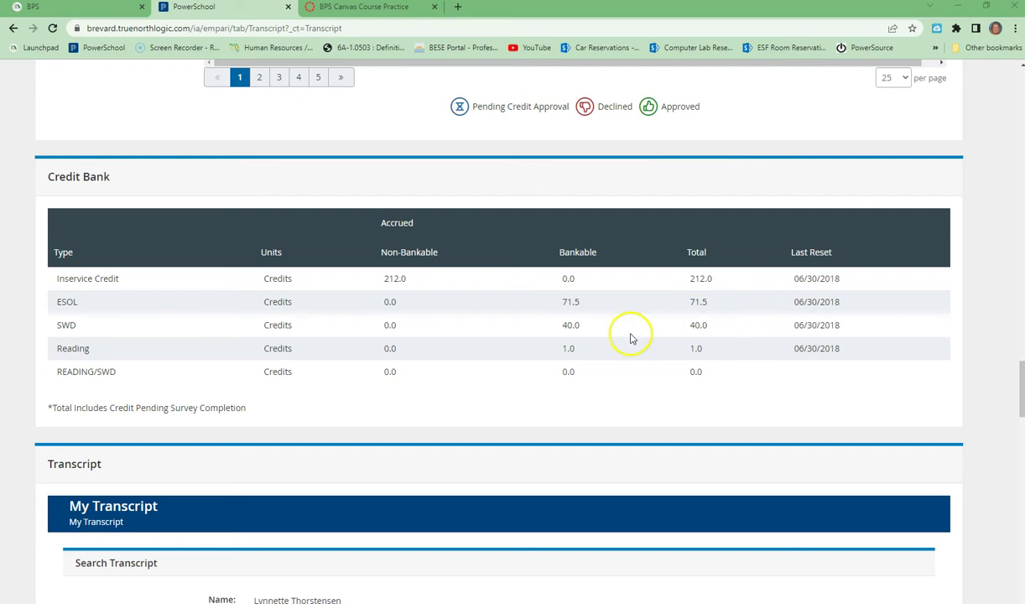
Examine the credit totals by type in the Credit Bank and highlight the READING/SWD type
{"action": "left_click", "coordinate": [727, 331]}
{"action": "left_click", "coordinate": [717, 359]}
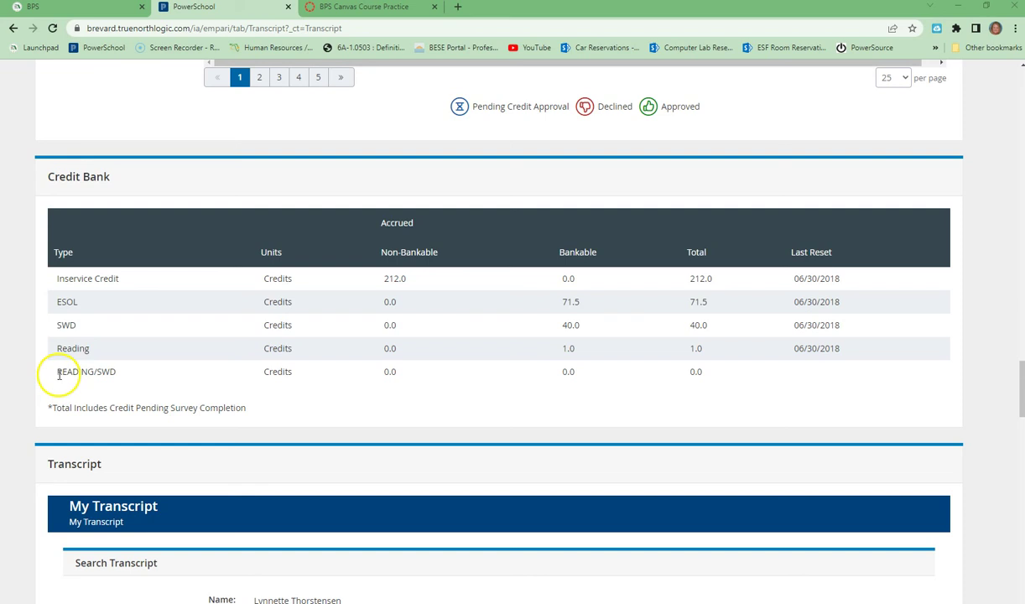
{"action": "left_click_drag", "start_coordinate": [59, 375], "coordinate": [138, 377]}
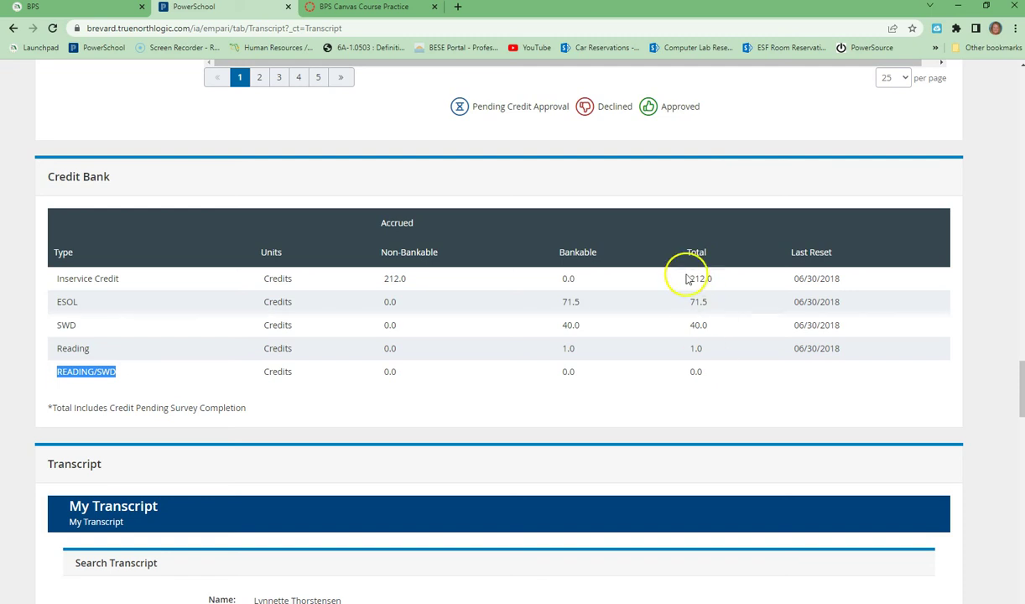
Open the Brevard Public Schools site in a new tab and go to Professional Development/Inservice Information in the Departments & Programs directory
{"action": "left_click", "coordinate": [34, 7]}
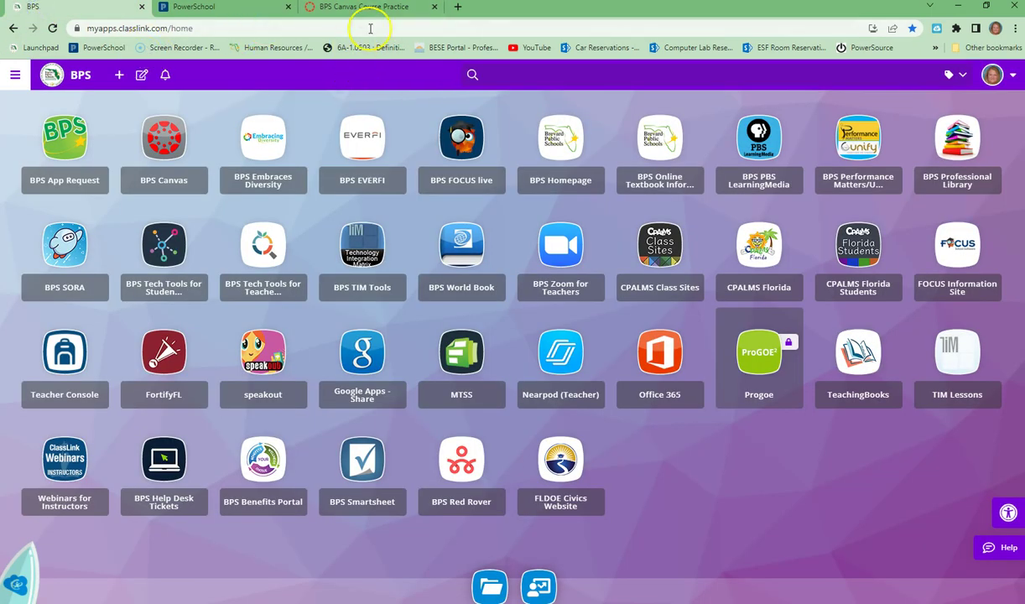
{"action": "left_click", "coordinate": [454, 8]}
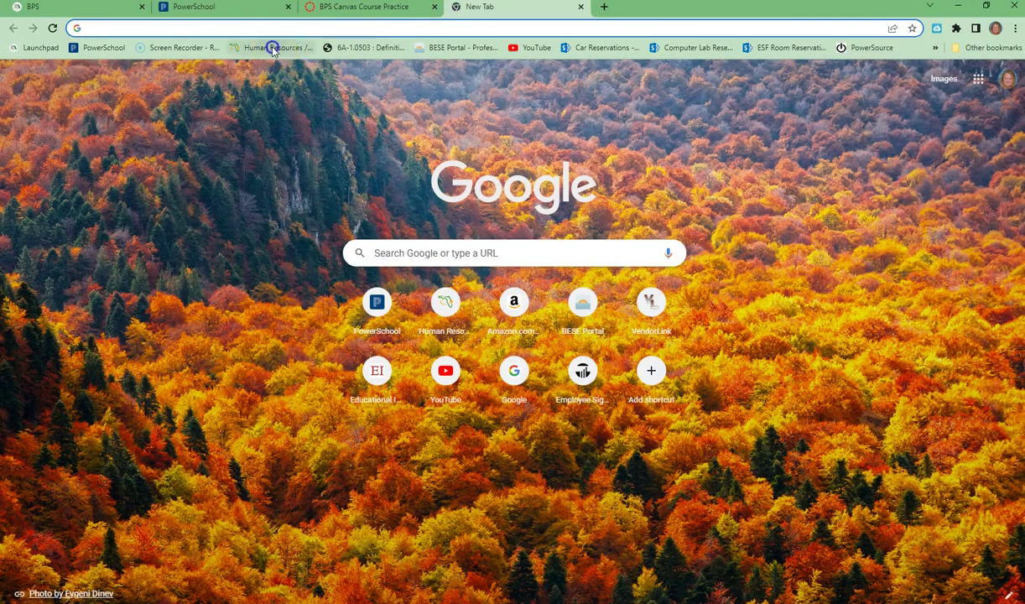
{"action": "left_click", "coordinate": [272, 48]}
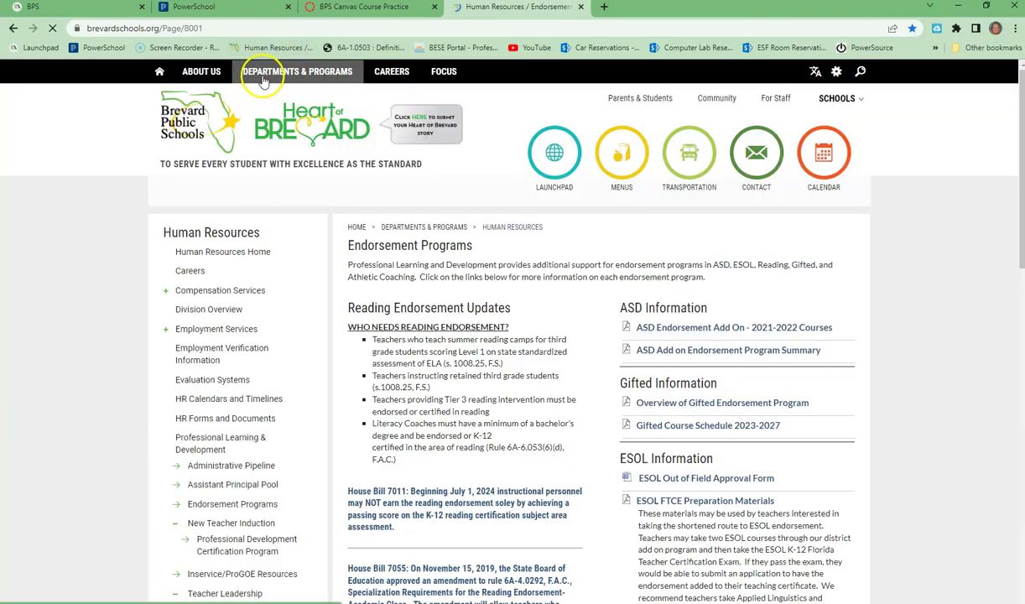
{"action": "left_click", "coordinate": [262, 74]}
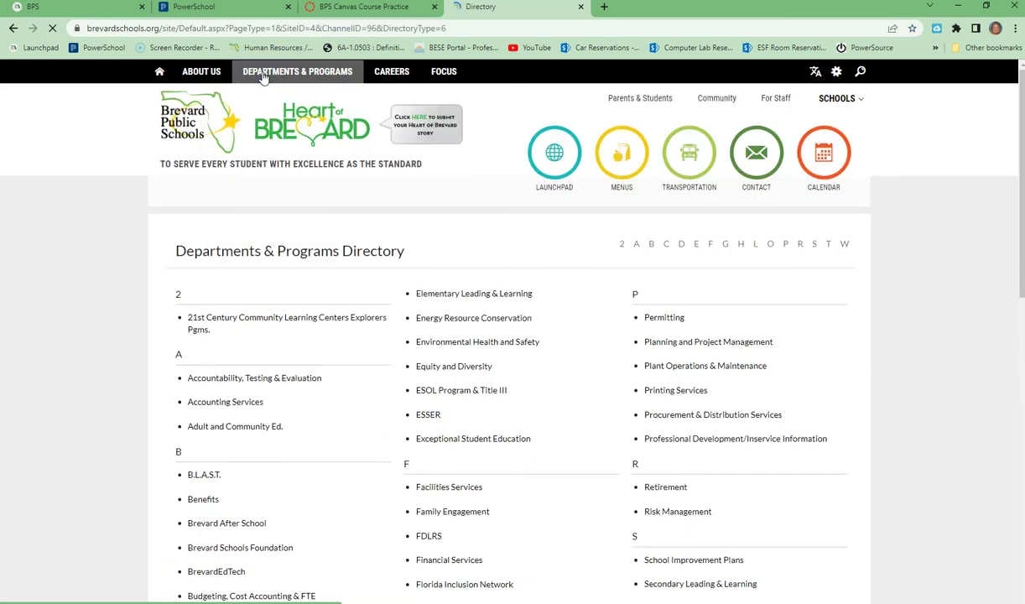
{"action": "left_click", "coordinate": [771, 440]}
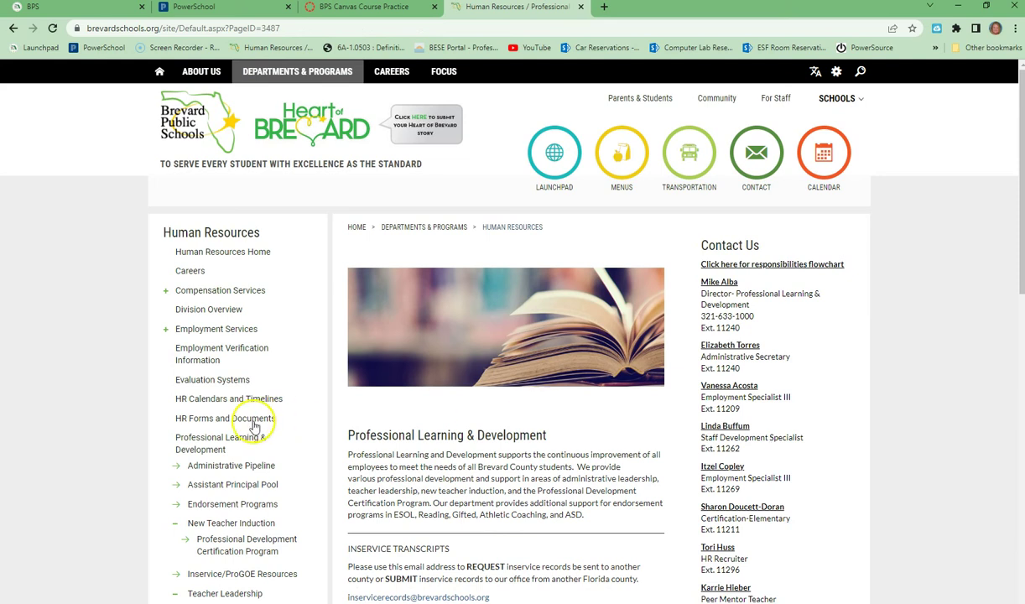
Open the Endorsement Programs page under Professional Learning & Development and review its endorsement information
{"action": "scroll", "coordinate": [250, 419], "scroll_direction": "down", "scroll_amount": 2}
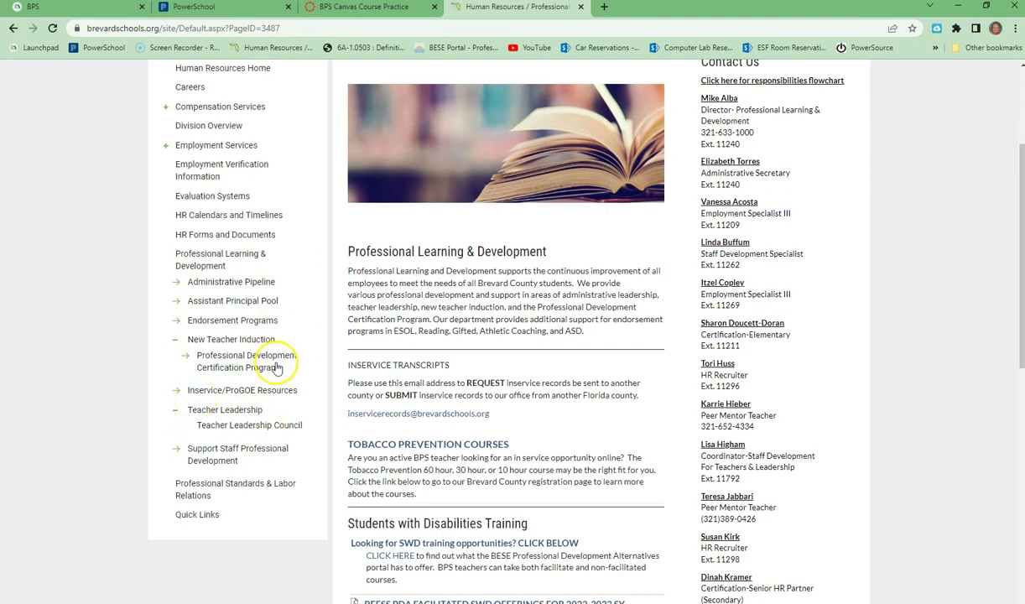
{"action": "left_click", "coordinate": [245, 323]}
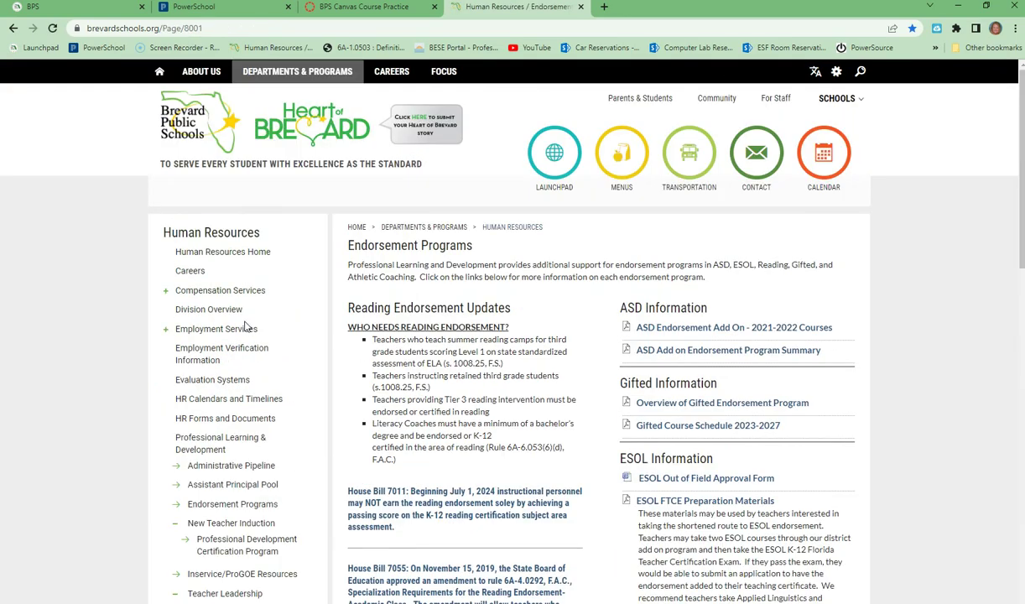
{"action": "scroll", "coordinate": [553, 319], "scroll_direction": "down", "scroll_amount": 6}
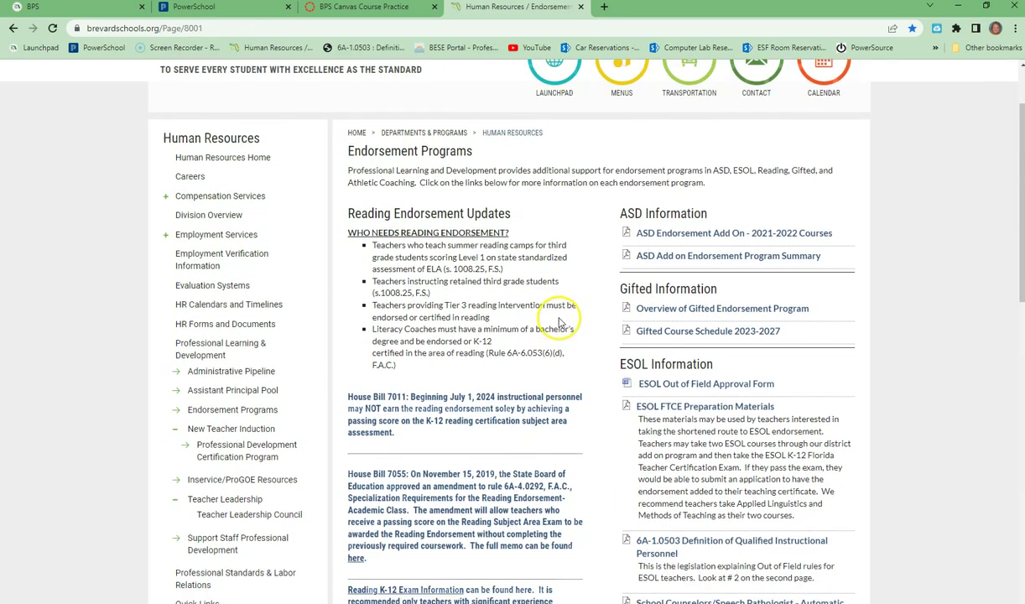
Open the Professional Learning & Development page from Endorsement Programs and review its SWD training, helpful links and contacts
{"action": "scroll", "coordinate": [553, 315], "scroll_direction": "down", "scroll_amount": 2}
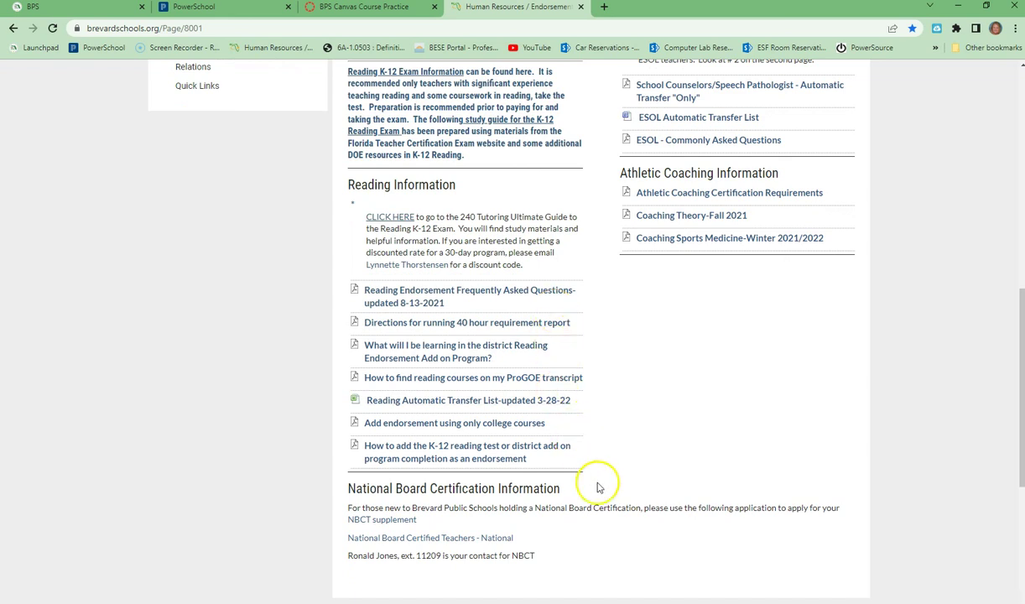
{"action": "scroll", "coordinate": [576, 476], "scroll_direction": "up", "scroll_amount": 4}
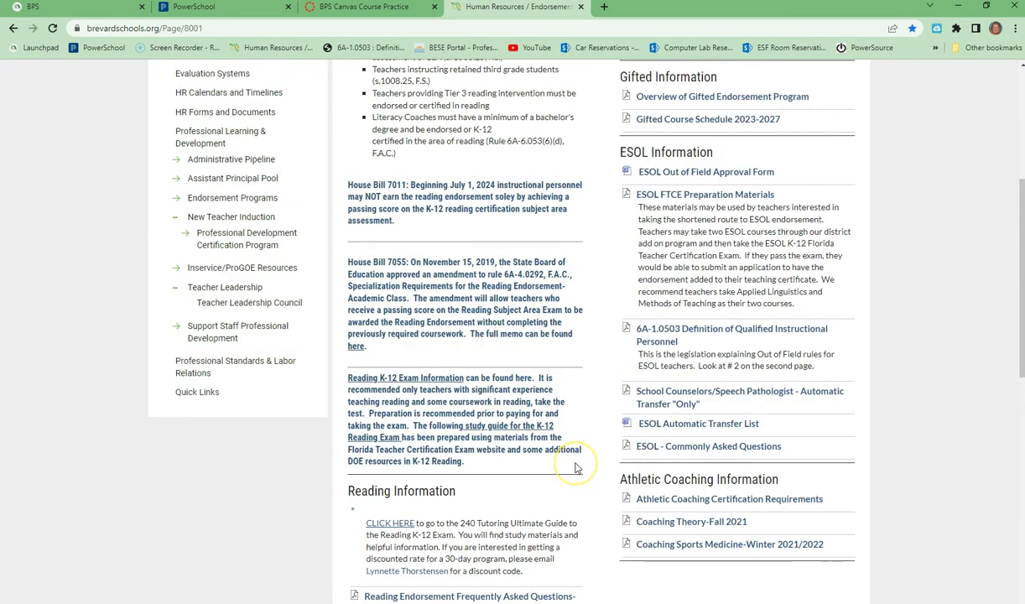
{"action": "scroll", "coordinate": [393, 507], "scroll_direction": "up", "scroll_amount": 4}
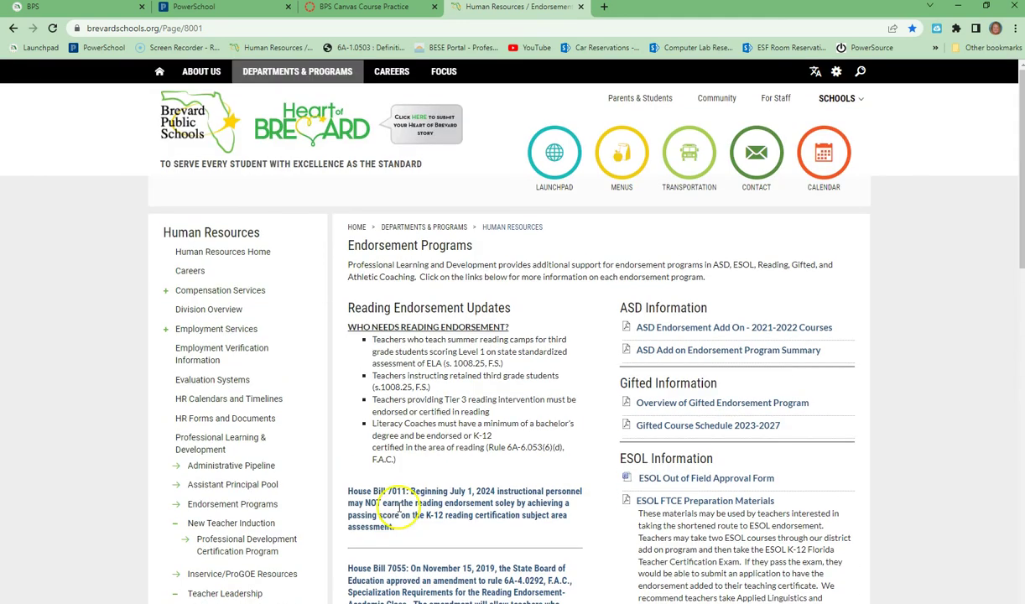
{"action": "left_click", "coordinate": [204, 447]}
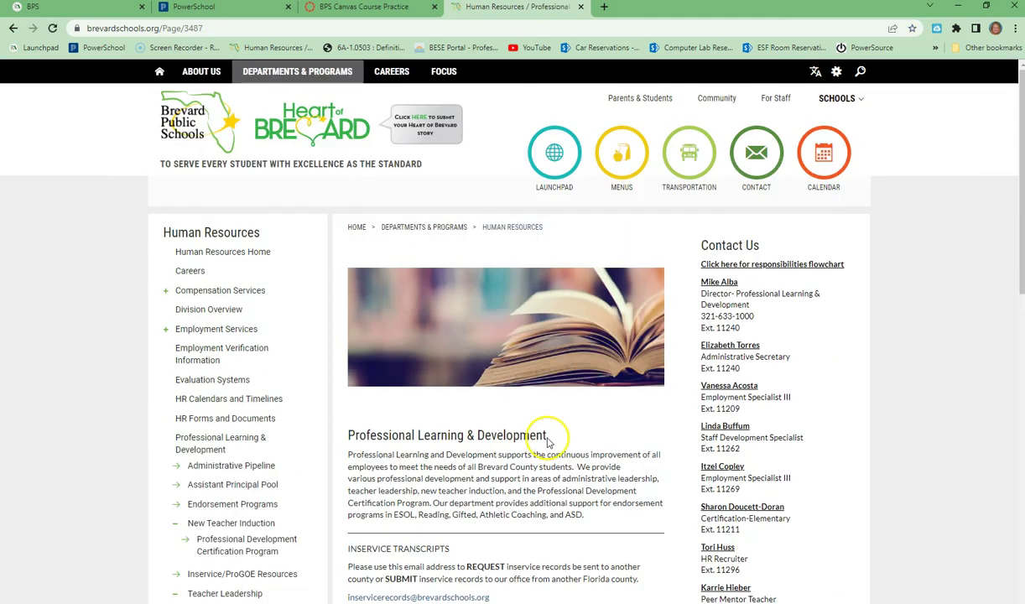
{"action": "scroll", "coordinate": [547, 442], "scroll_direction": "down", "scroll_amount": 5}
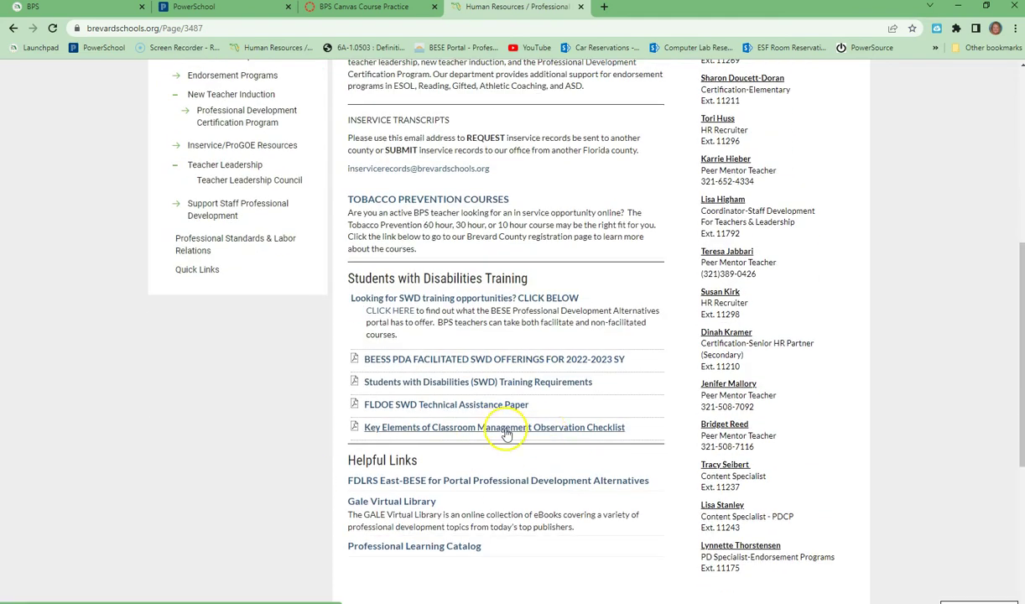
{"action": "scroll", "coordinate": [505, 434], "scroll_direction": "up", "scroll_amount": 5}
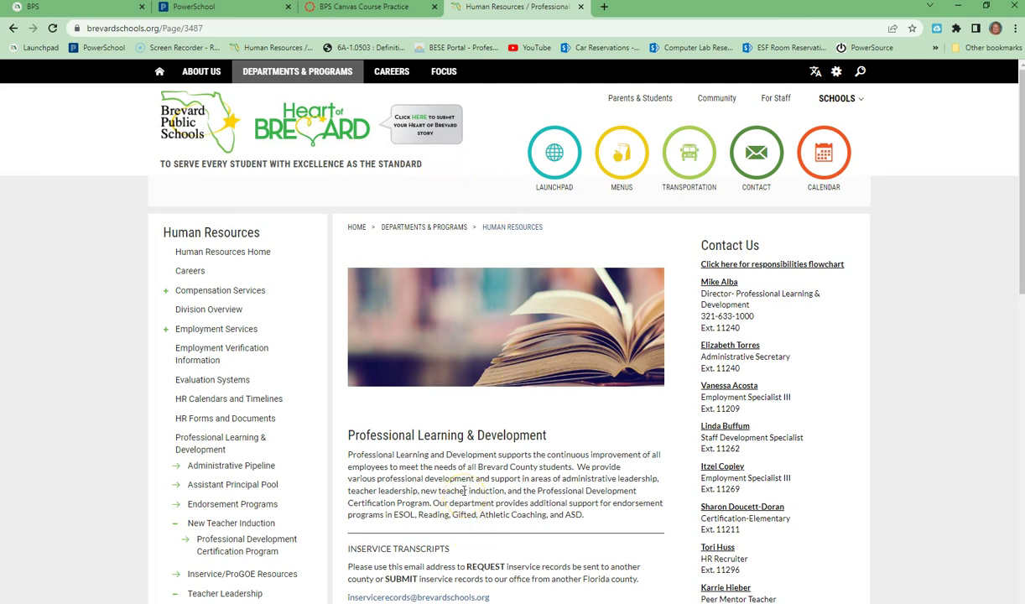
Switch back to the PowerSchool Transcript page and bring up the Credit Bank table above My Transcript
{"action": "left_click", "coordinate": [197, 9]}
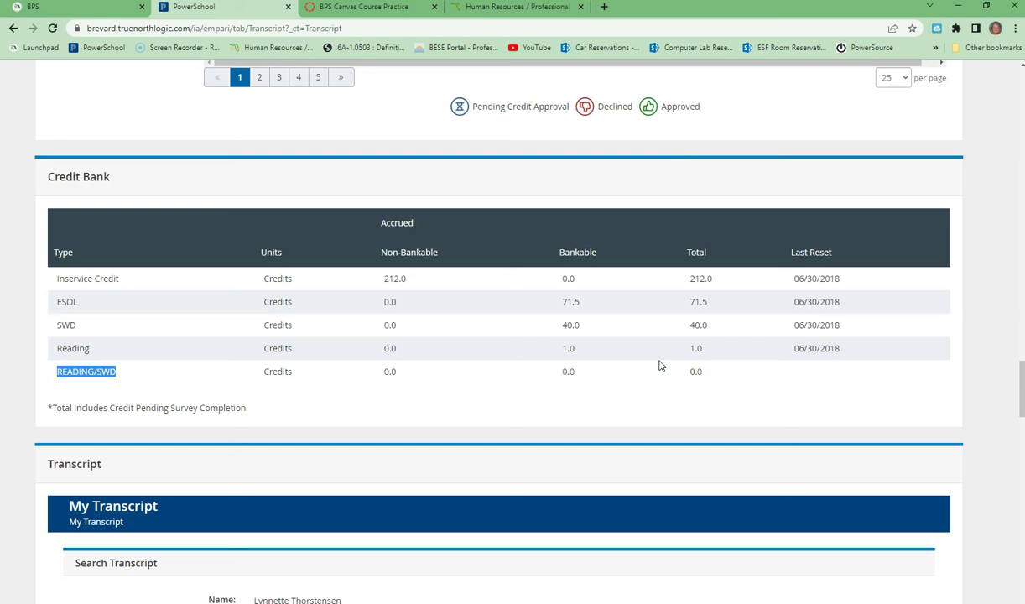
{"action": "scroll", "coordinate": [573, 342], "scroll_direction": "up", "scroll_amount": 4}
{"action": "scroll", "coordinate": [566, 332], "scroll_direction": "down", "scroll_amount": 5}
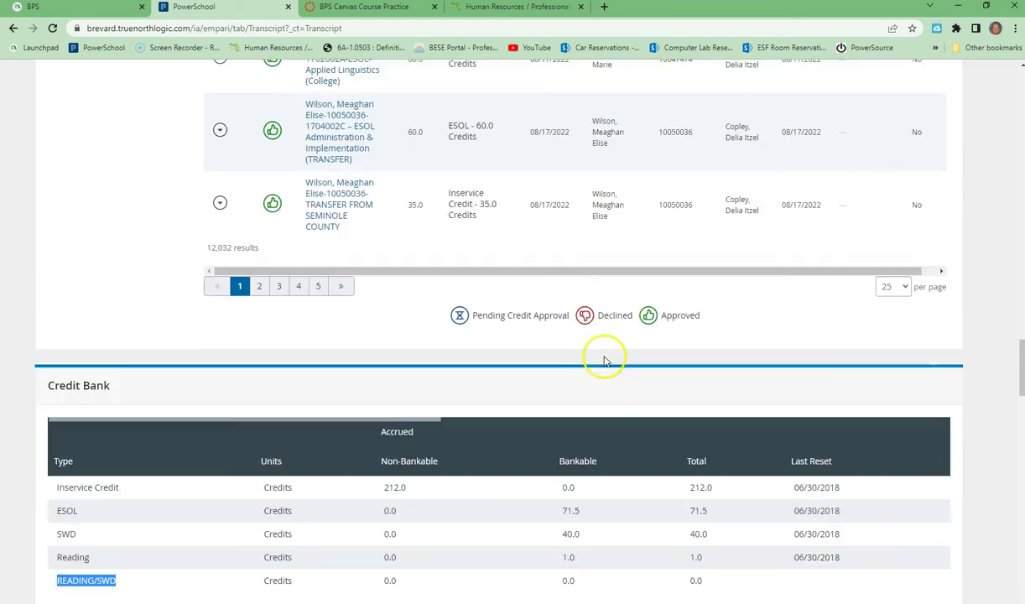
{"action": "scroll", "coordinate": [600, 358], "scroll_direction": "down", "scroll_amount": 2}
{"action": "scroll", "coordinate": [600, 345], "scroll_direction": "up", "scroll_amount": 1}
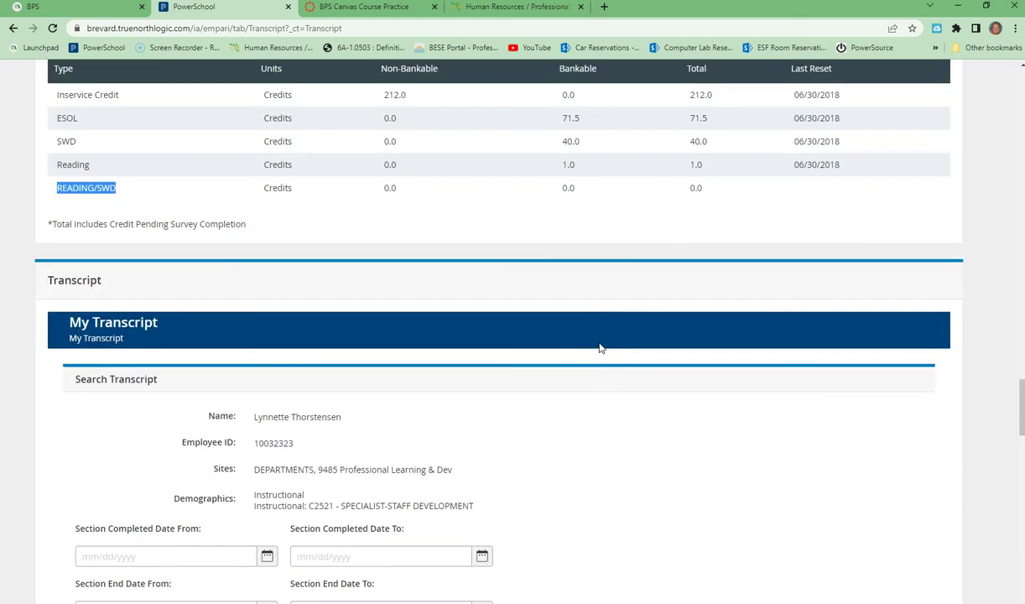
{"action": "scroll", "coordinate": [599, 347], "scroll_direction": "up", "scroll_amount": 1}
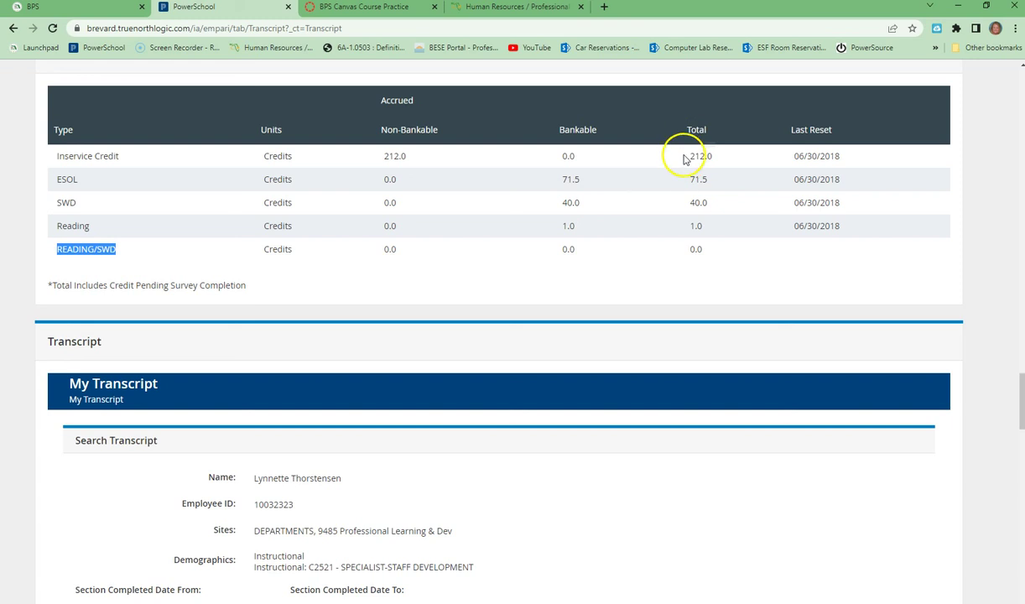
Highlight the Credit Bank totals for Inservice Credit, SWD and READING/SWD
{"action": "left_click_drag", "start_coordinate": [689, 158], "coordinate": [711, 158]}
{"action": "left_click", "coordinate": [690, 202]}
{"action": "left_click_drag", "start_coordinate": [690, 202], "coordinate": [711, 200]}
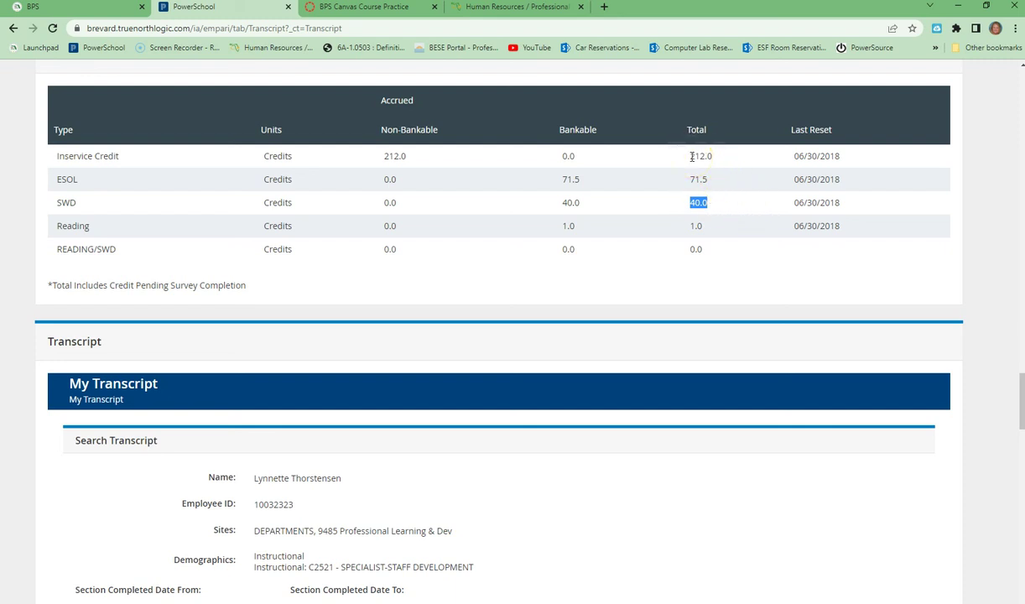
{"action": "left_click_drag", "start_coordinate": [688, 156], "coordinate": [719, 161]}
{"action": "left_click", "coordinate": [689, 249]}
{"action": "left_click_drag", "start_coordinate": [689, 249], "coordinate": [707, 246]}
Examine the My Transcript course list, including its survey, credit hours, certificate and registration status columns, and the transcript search fields
{"action": "scroll", "coordinate": [704, 333], "scroll_direction": "down", "scroll_amount": 3}
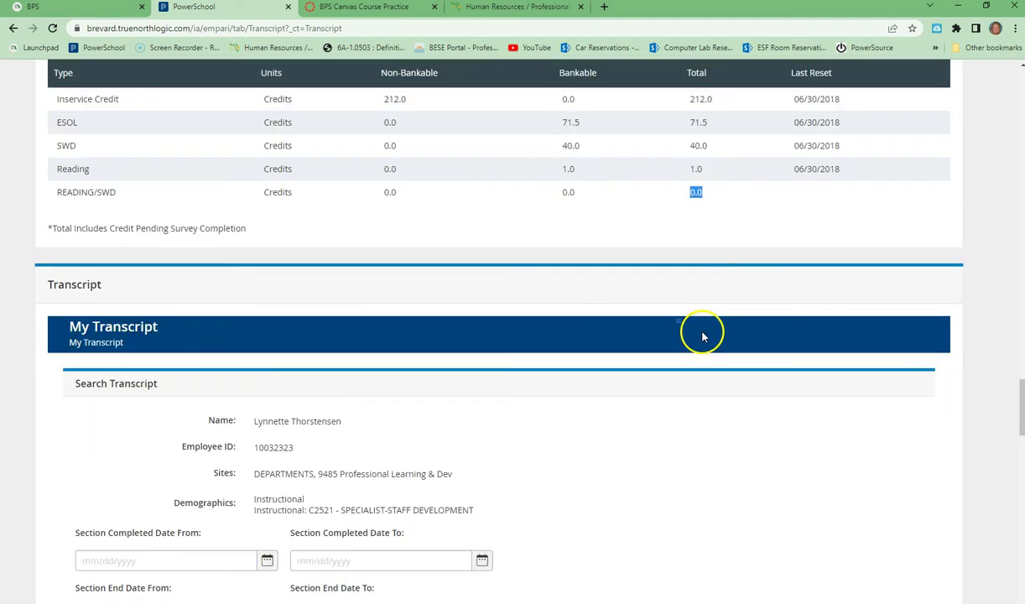
{"action": "scroll", "coordinate": [696, 335], "scroll_direction": "down", "scroll_amount": 3}
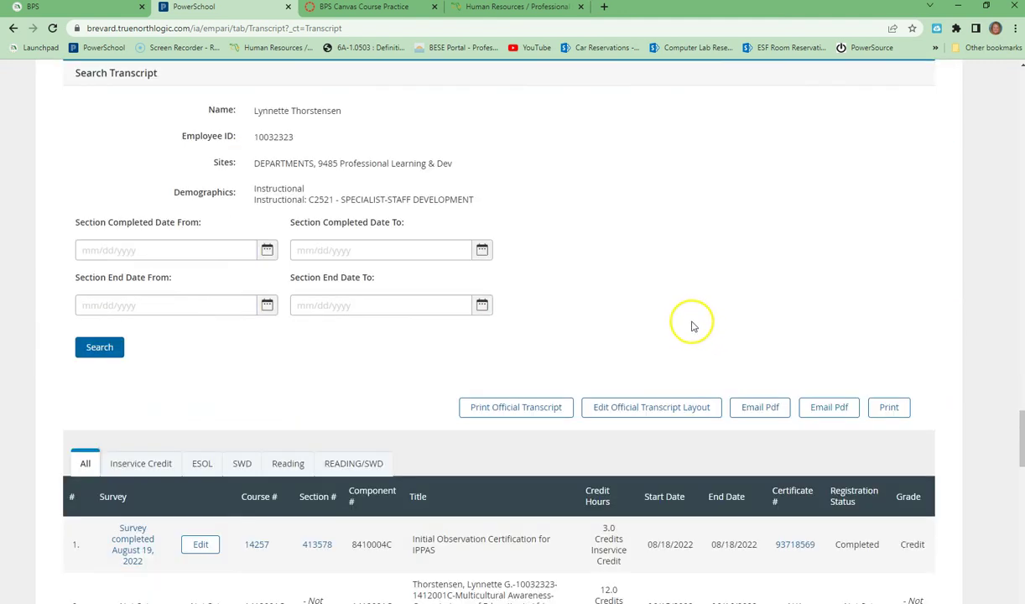
{"action": "scroll", "coordinate": [696, 324], "scroll_direction": "down", "scroll_amount": 3}
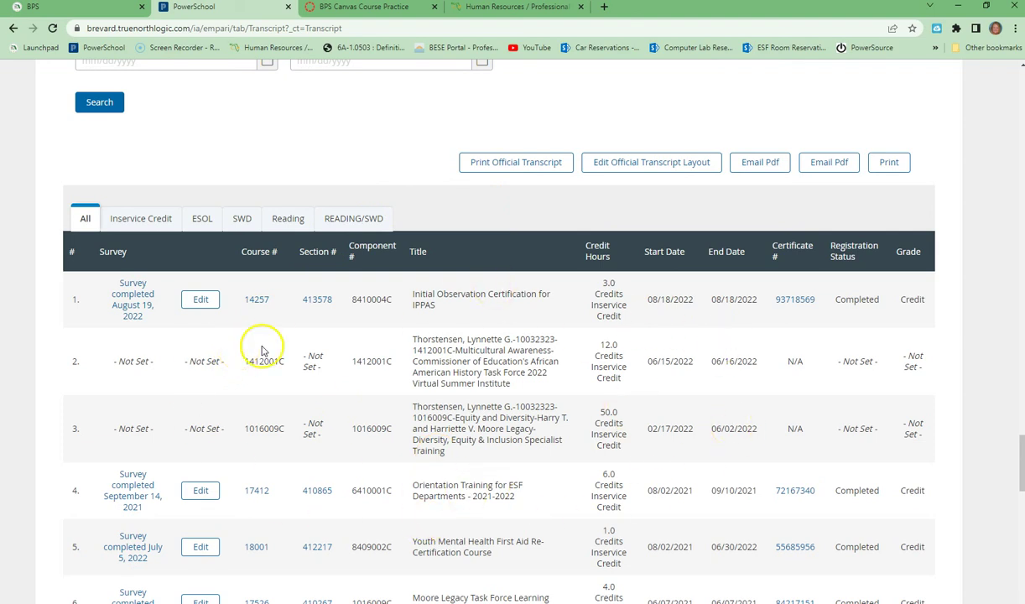
{"action": "left_click", "coordinate": [210, 303]}
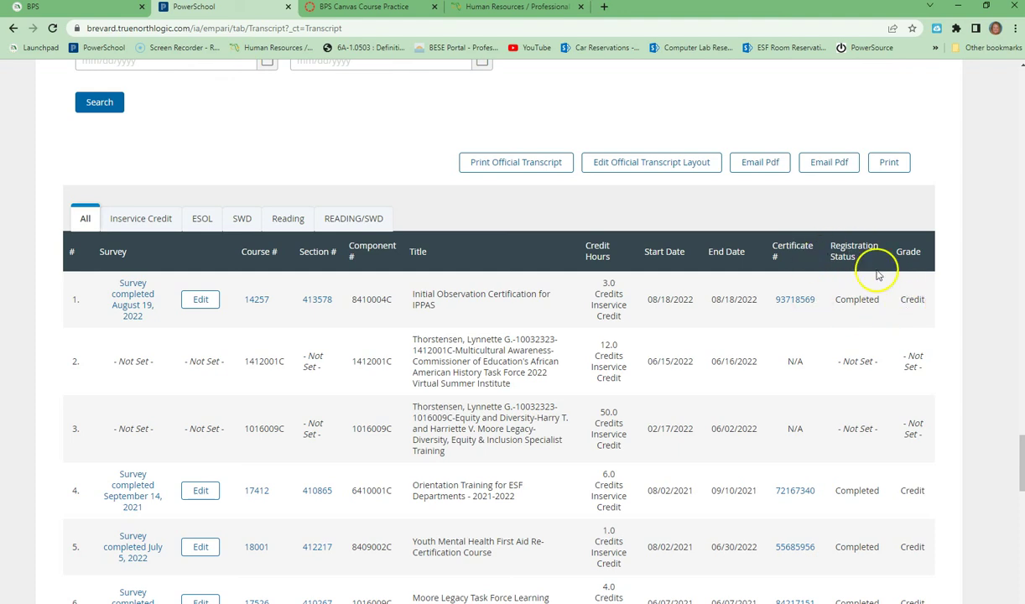
{"action": "scroll", "coordinate": [723, 449], "scroll_direction": "up", "scroll_amount": 2}
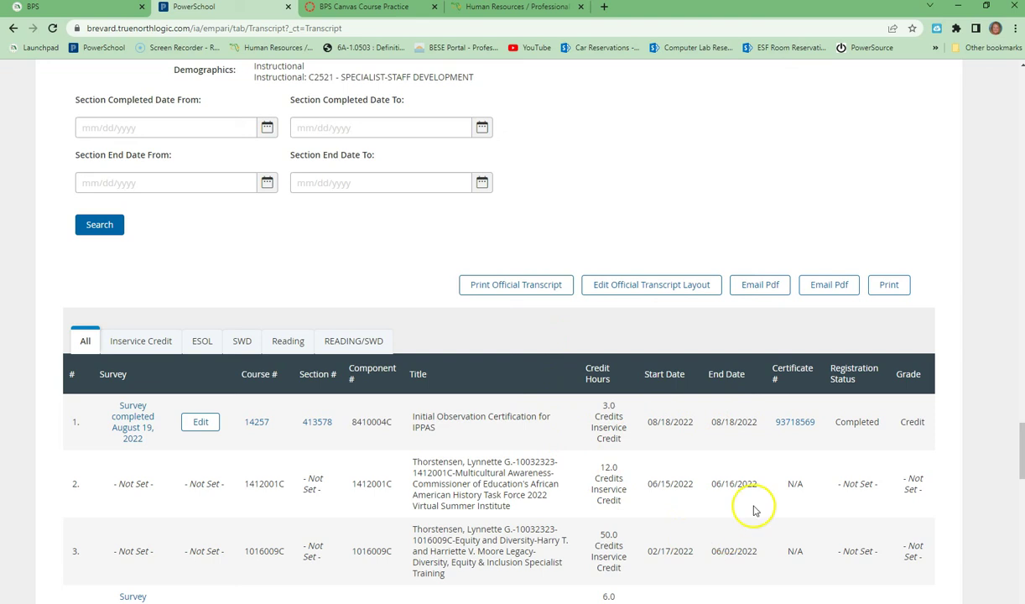
{"action": "scroll", "coordinate": [750, 493], "scroll_direction": "down", "scroll_amount": 2}
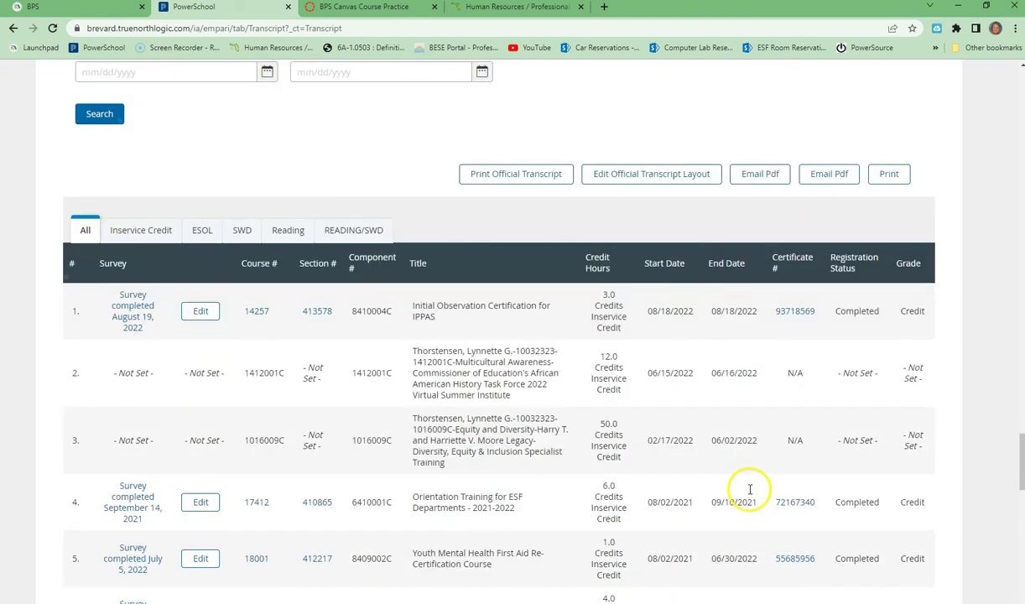
{"action": "scroll", "coordinate": [748, 489], "scroll_direction": "up", "scroll_amount": 6}
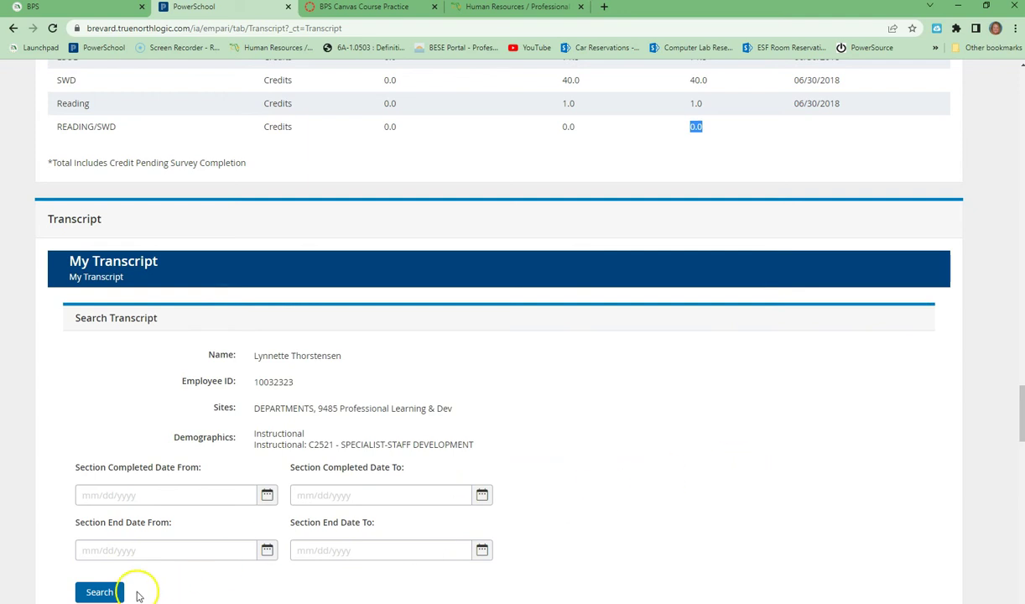
Open the Resources page and review the Teacher Evaluation, Evaluator and Professional Development Resources
{"action": "scroll", "coordinate": [394, 118], "scroll_direction": "up", "scroll_amount": 15}
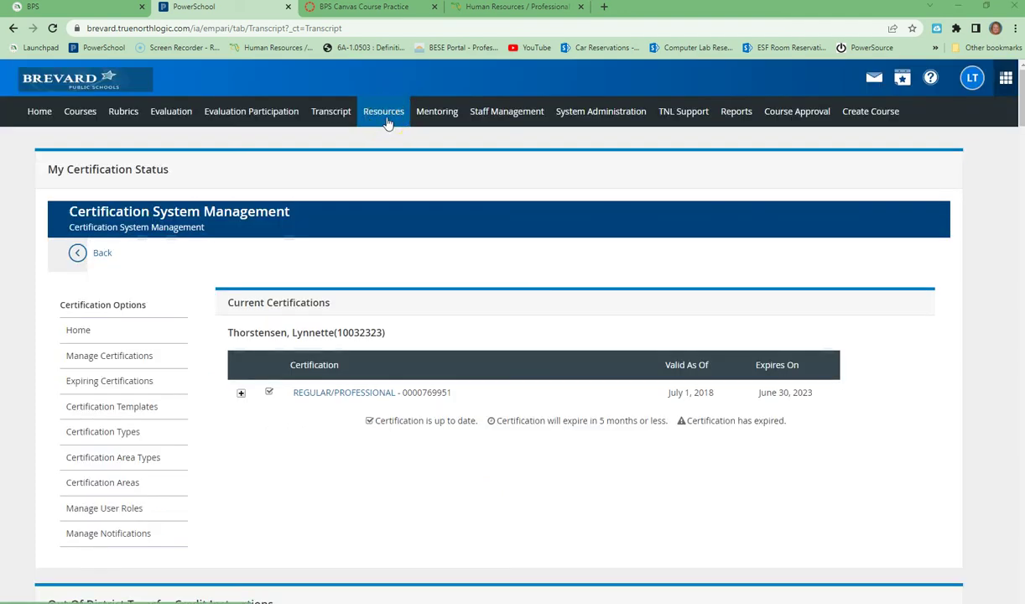
{"action": "left_click", "coordinate": [383, 112]}
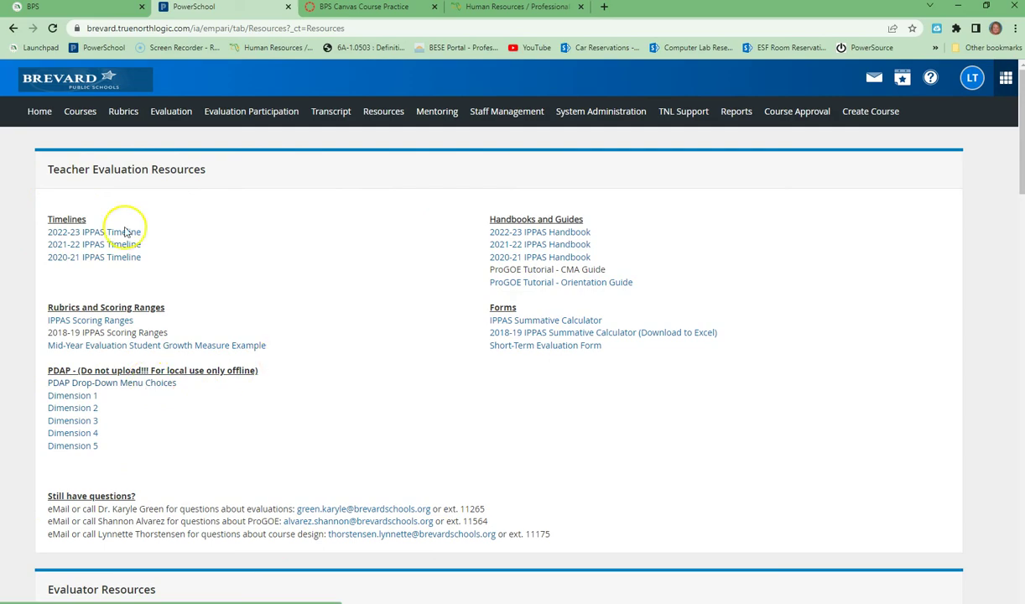
{"action": "scroll", "coordinate": [104, 300], "scroll_direction": "down", "scroll_amount": 4}
{"action": "scroll", "coordinate": [104, 299], "scroll_direction": "down", "scroll_amount": 8}
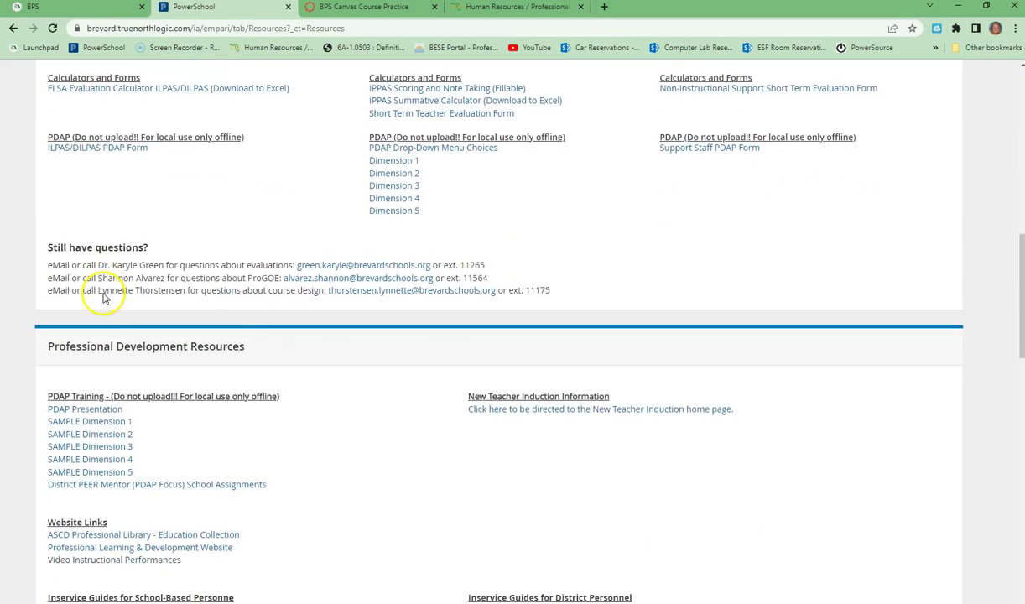
{"action": "scroll", "coordinate": [104, 290], "scroll_direction": "up", "scroll_amount": 1}
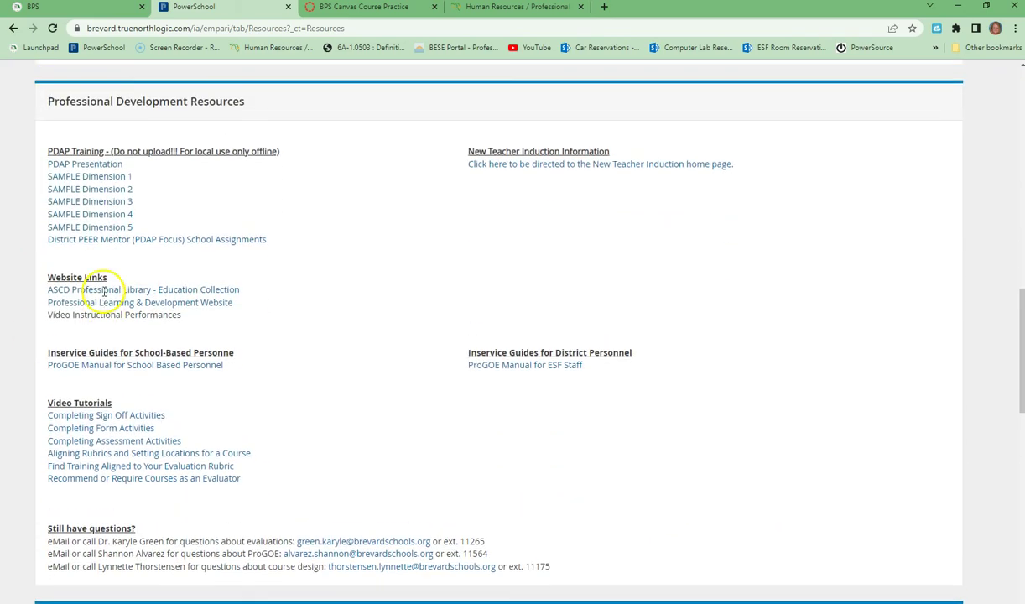
{"action": "scroll", "coordinate": [190, 342], "scroll_direction": "up", "scroll_amount": 5}
{"action": "scroll", "coordinate": [190, 343], "scroll_direction": "up", "scroll_amount": 6}
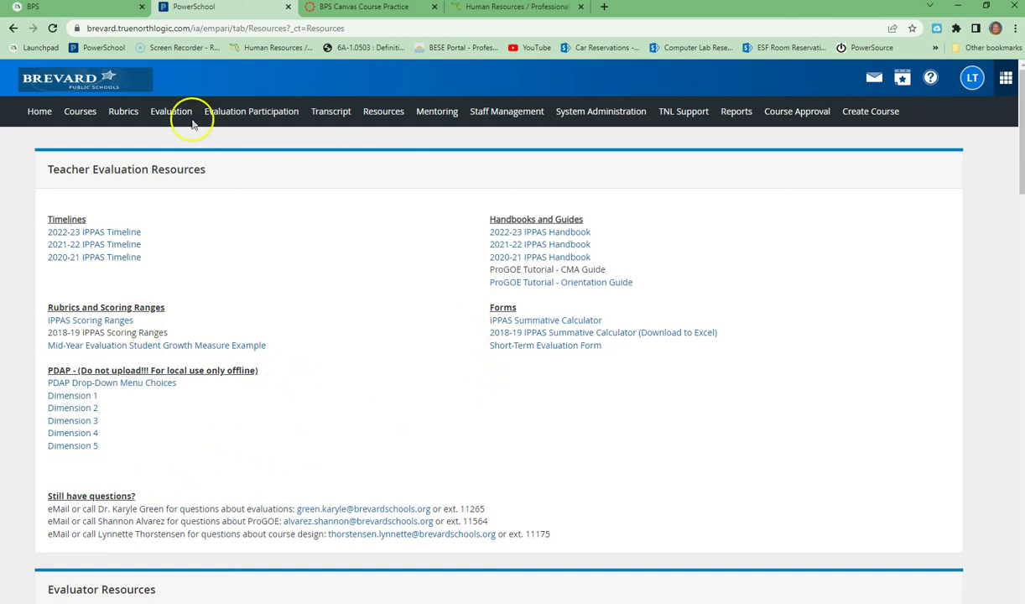
Review the evaluation resources, including the 2022-23 IPPAS Timeline, and open the ASCD Professional Library - Education Collection
{"action": "left_click", "coordinate": [62, 236]}
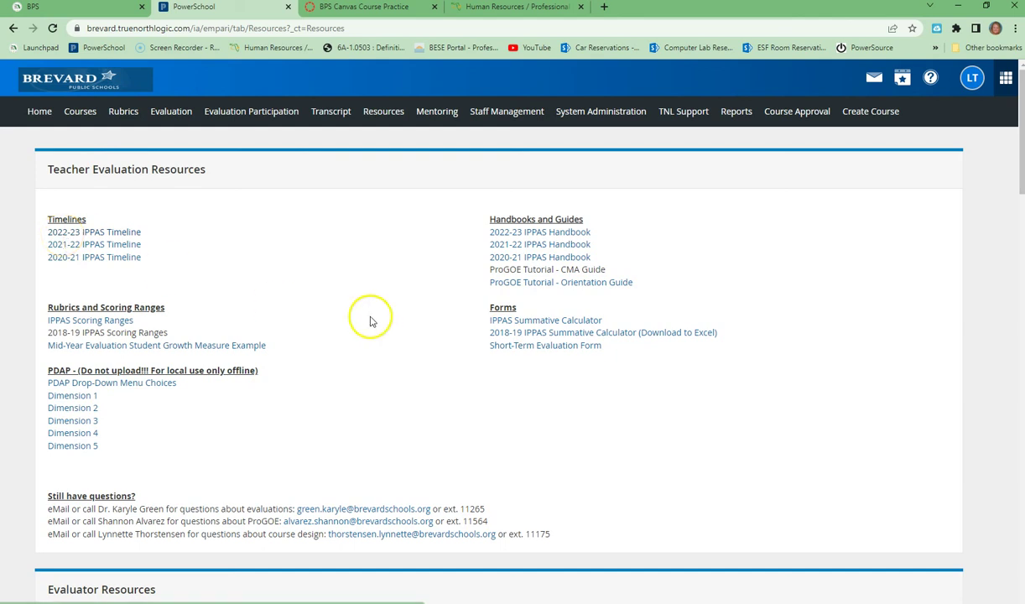
{"action": "scroll", "coordinate": [352, 336], "scroll_direction": "down", "scroll_amount": 1}
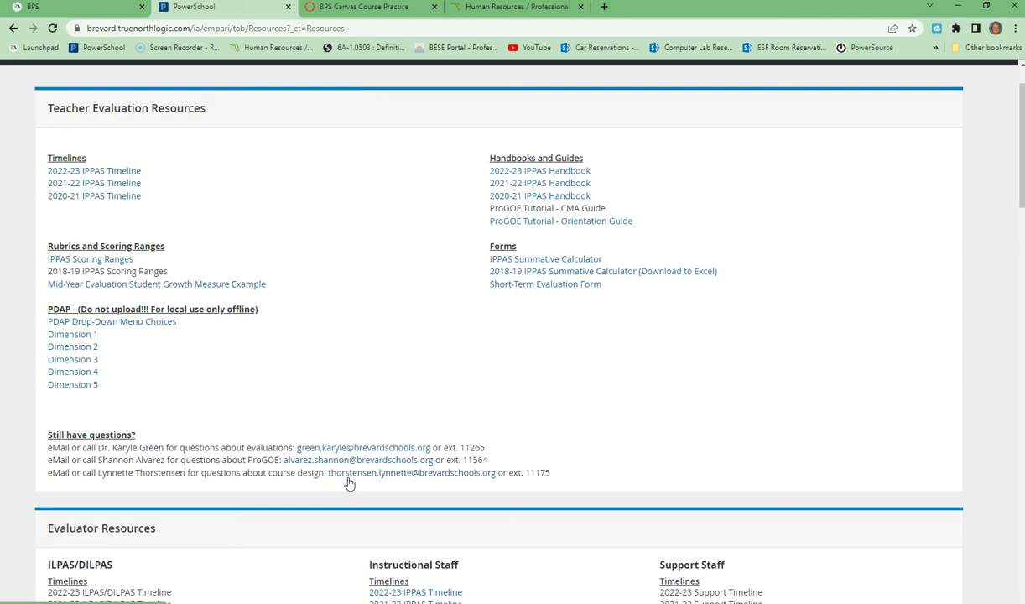
{"action": "scroll", "coordinate": [349, 484], "scroll_direction": "down", "scroll_amount": 9}
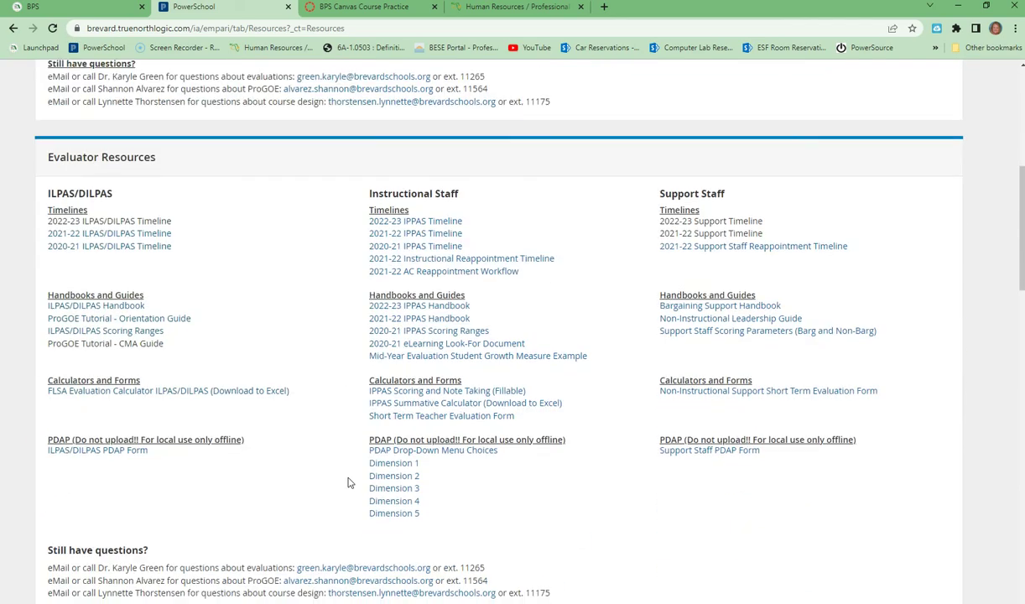
{"action": "scroll", "coordinate": [350, 484], "scroll_direction": "down", "scroll_amount": 2}
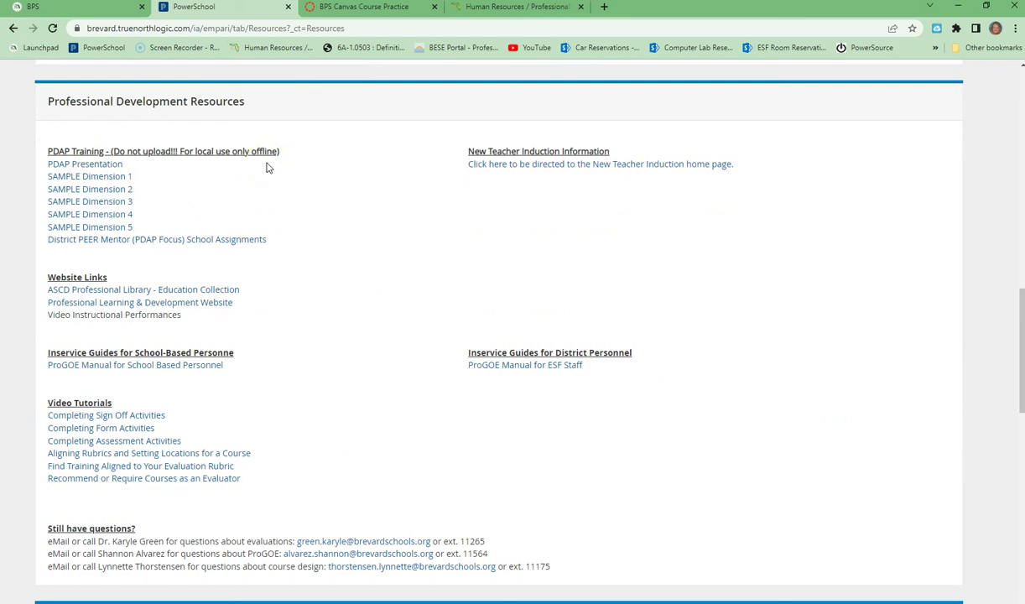
{"action": "left_click", "coordinate": [101, 289]}
{"action": "left_click", "coordinate": [102, 291]}
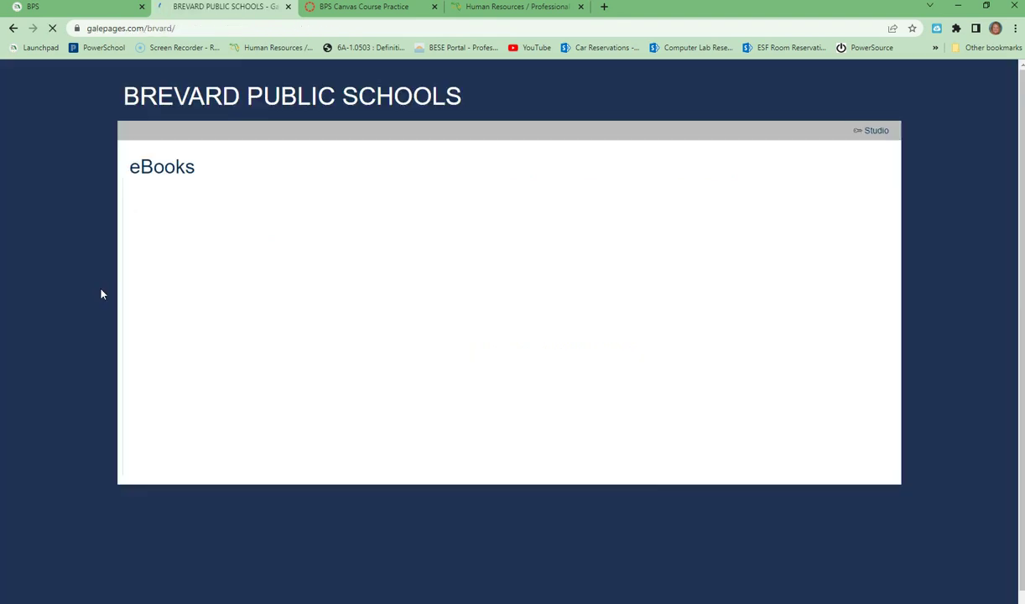
Show the Classroom Management titles in the eBooks collection and open the book Better Than Carrots or Sticks
{"action": "left_click", "coordinate": [115, 294]}
{"action": "left_click", "coordinate": [335, 220]}
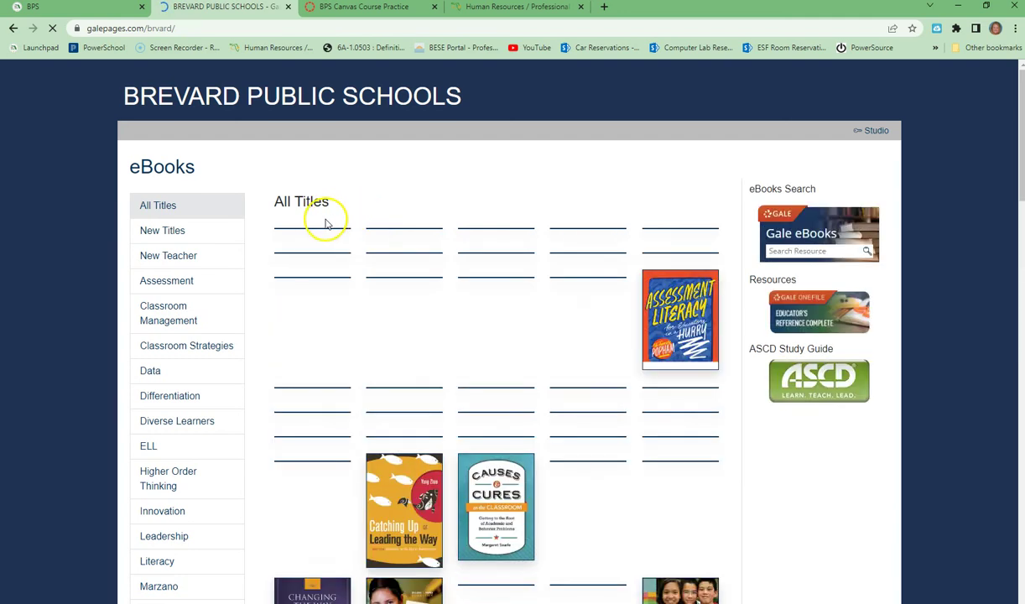
{"action": "left_click", "coordinate": [147, 307]}
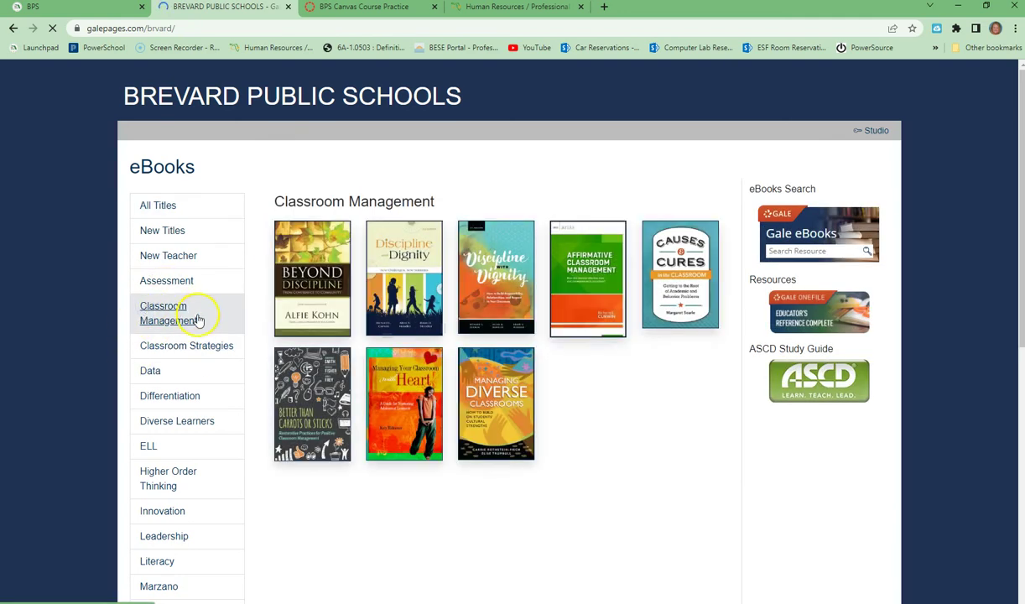
{"action": "mouse_move", "coordinate": [690, 289]}
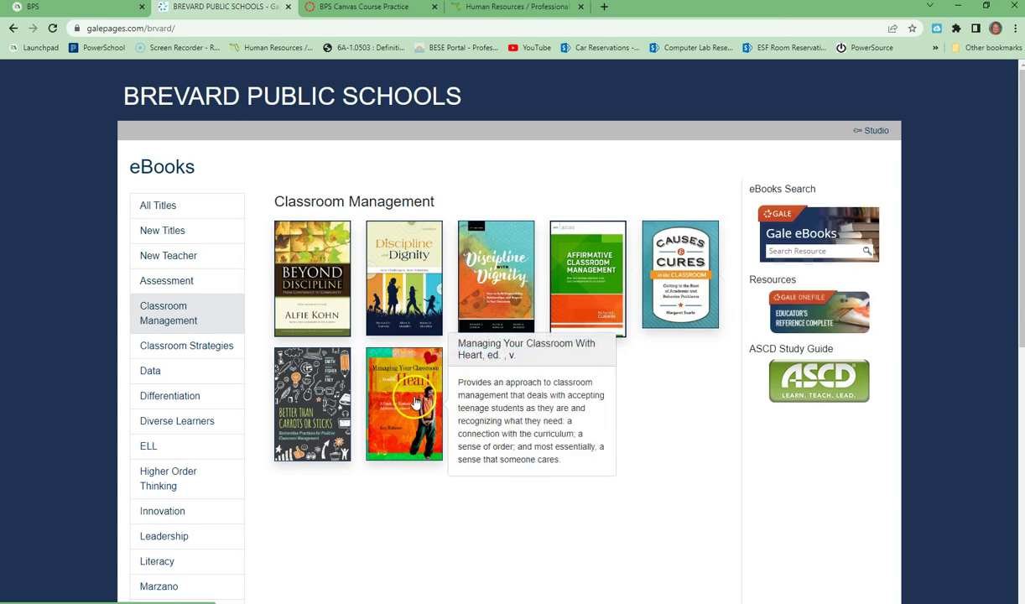
{"action": "left_click", "coordinate": [301, 400]}
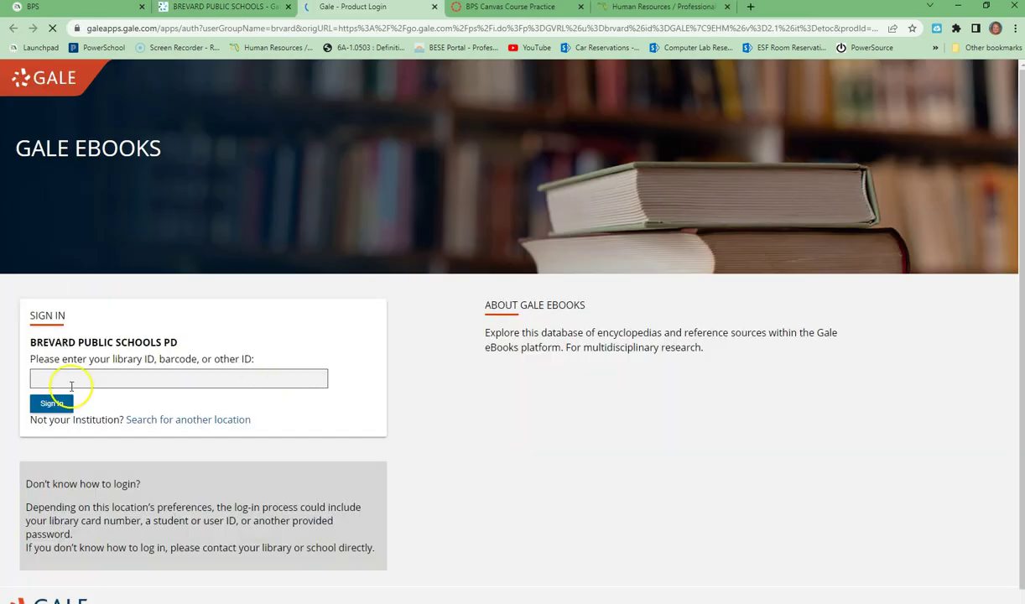
Enter the library ID for Brevard Public Schools PD and sign in to Gale eBooks
{"action": "left_click", "coordinate": [71, 381]}
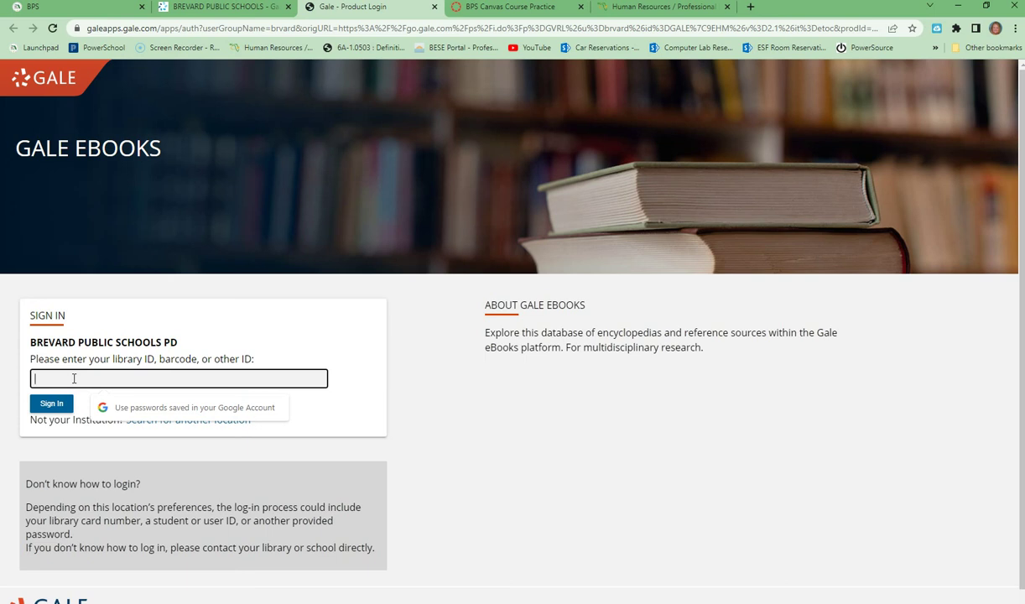
{"action": "type", "text": "****"}
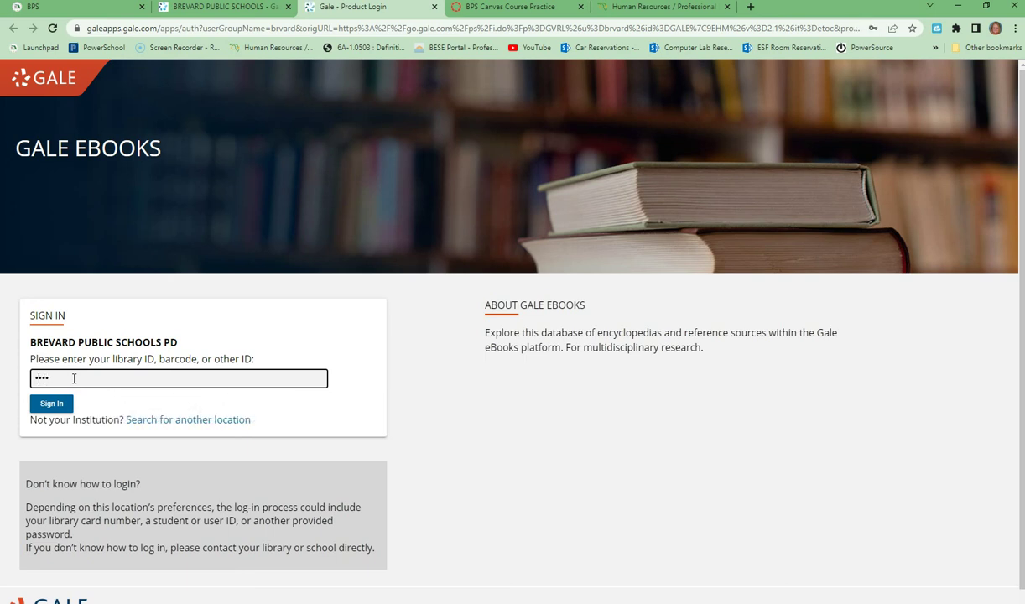
{"action": "left_click", "coordinate": [63, 409]}
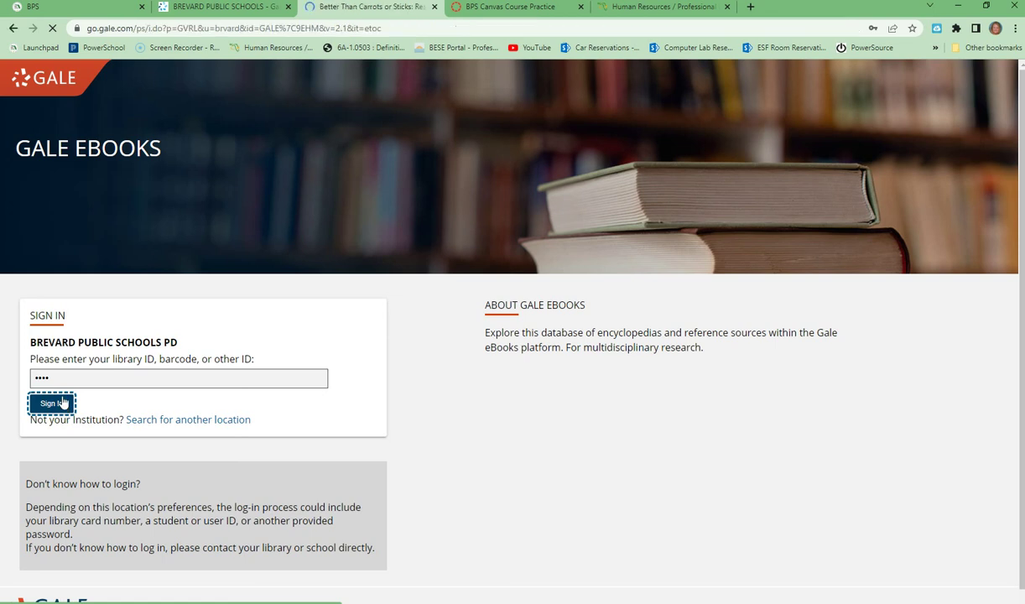
Review the table of contents of Better Than Carrots or Sticks and open the chapter Punitive or Restorative: The Choice Is Yours to read
{"action": "scroll", "coordinate": [195, 321], "scroll_direction": "down", "scroll_amount": 2}
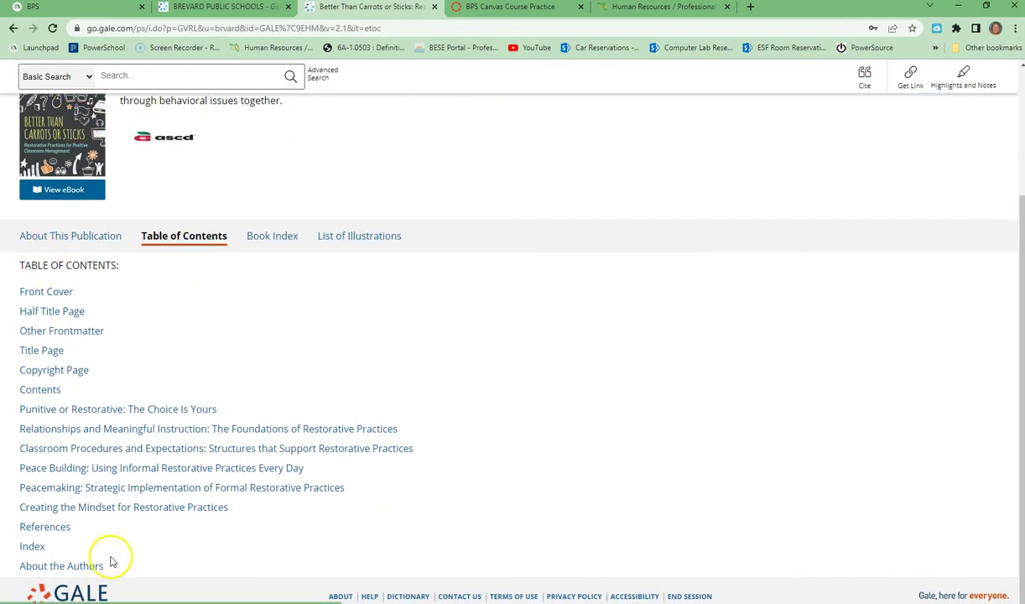
{"action": "scroll", "coordinate": [110, 556], "scroll_direction": "up", "scroll_amount": 2}
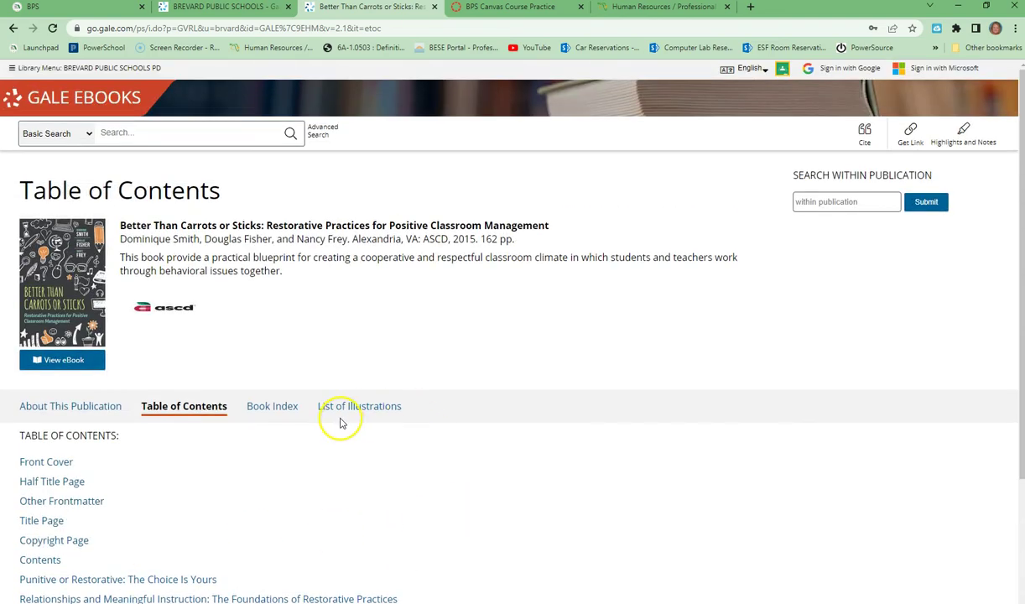
{"action": "scroll", "coordinate": [338, 423], "scroll_direction": "down", "scroll_amount": 2}
{"action": "left_click", "coordinate": [66, 455]}
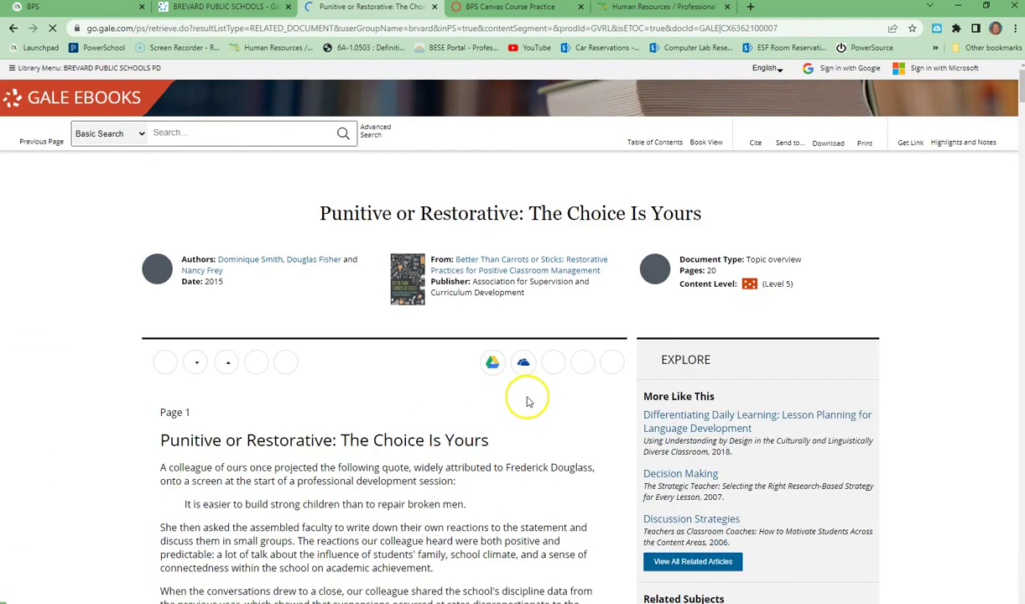
{"action": "scroll", "coordinate": [526, 392], "scroll_direction": "down", "scroll_amount": 3}
{"action": "scroll", "coordinate": [525, 400], "scroll_direction": "up", "scroll_amount": 3}
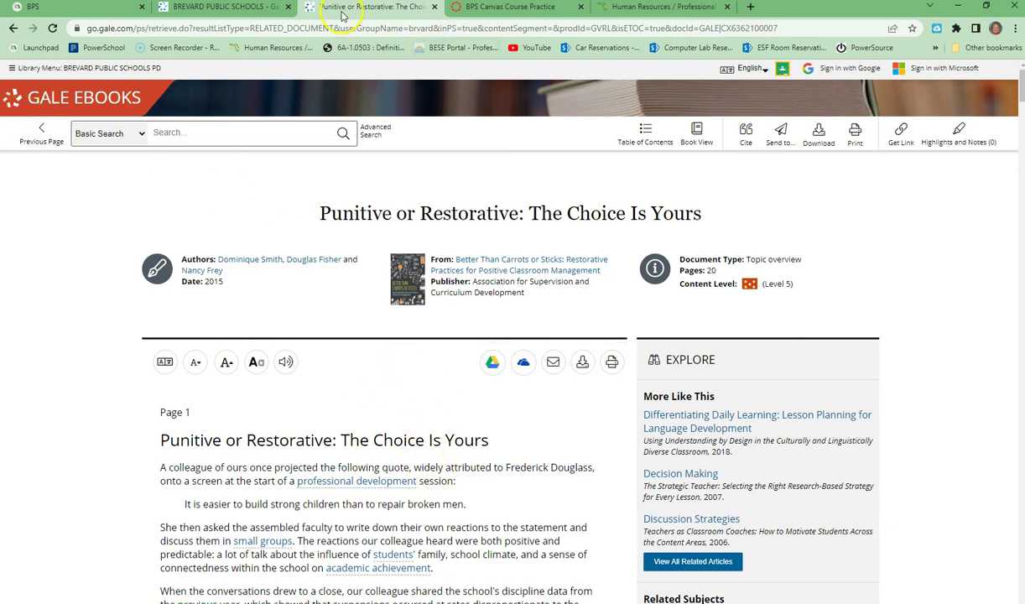
Close the Gale book and return from the eBooks collection to the ProGOE Resources page, showing the Teacher Evaluation Resources
{"action": "left_click", "coordinate": [433, 6]}
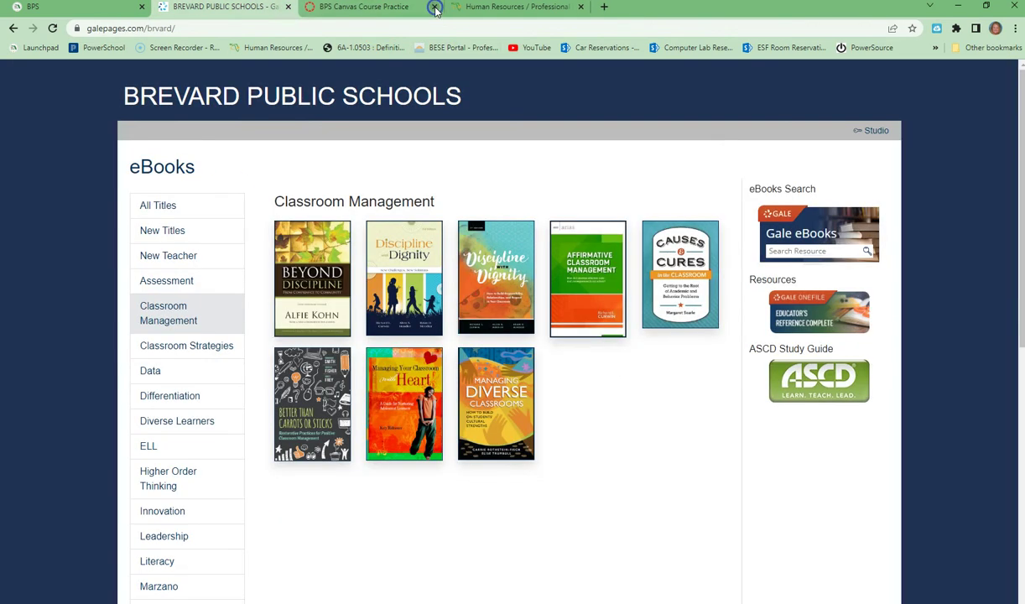
{"action": "left_click", "coordinate": [11, 28]}
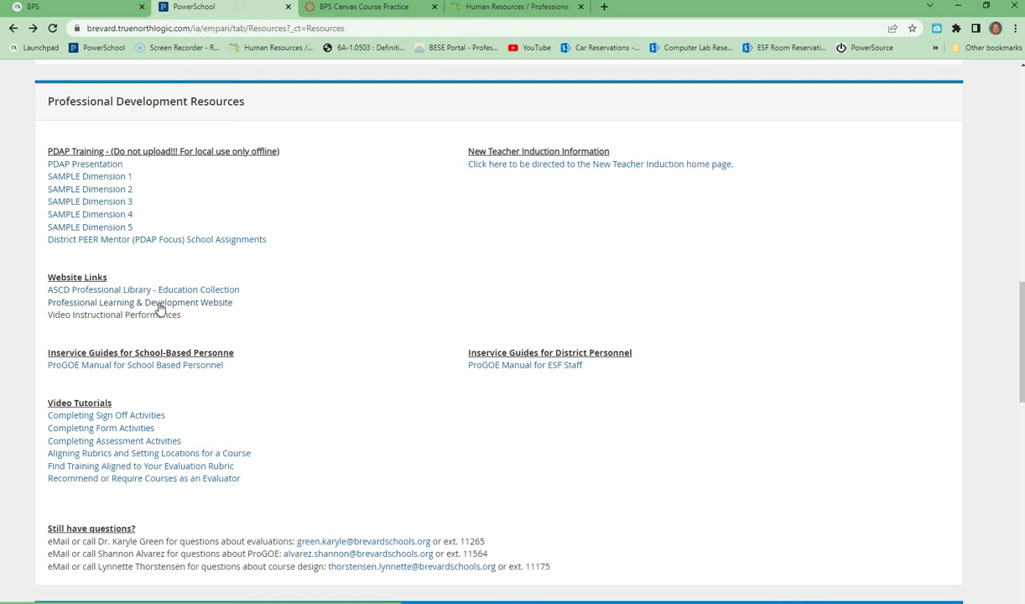
{"action": "scroll", "coordinate": [160, 307], "scroll_direction": "up", "scroll_amount": 10}
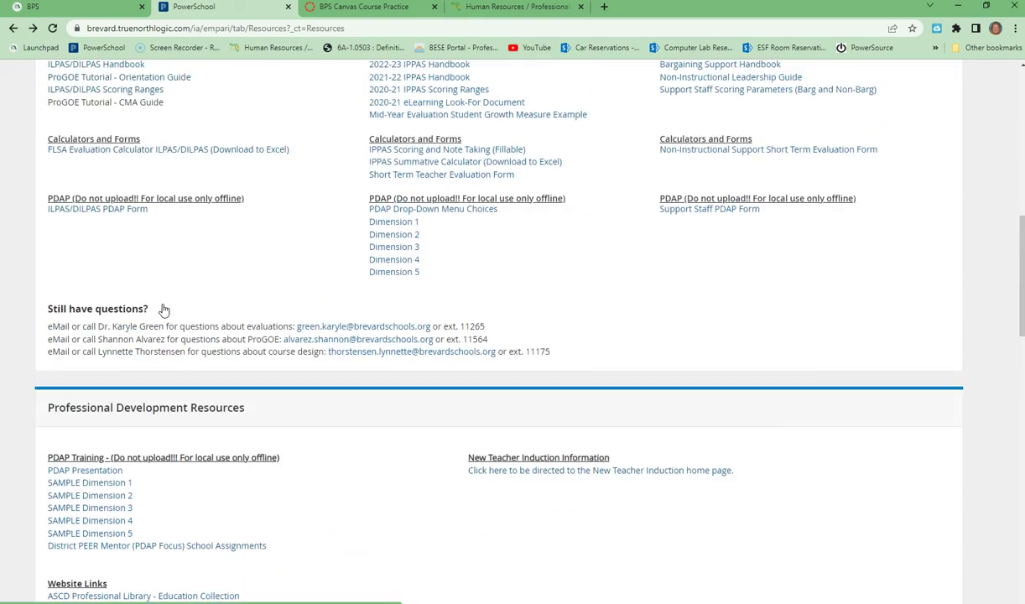
{"action": "scroll", "coordinate": [304, 299], "scroll_direction": "up", "scroll_amount": 2}
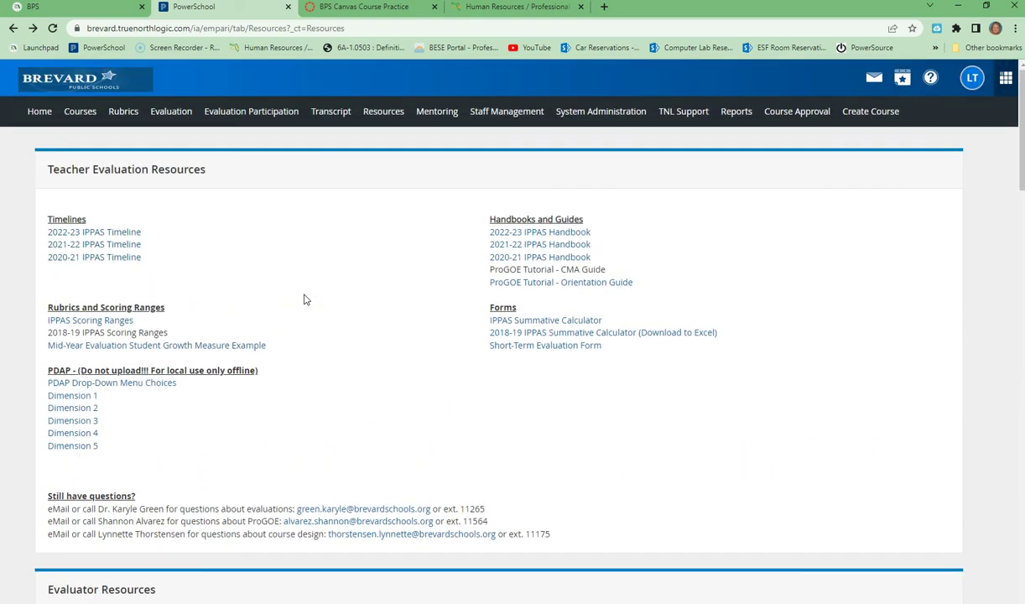
{"action": "left_click", "coordinate": [374, 115]}
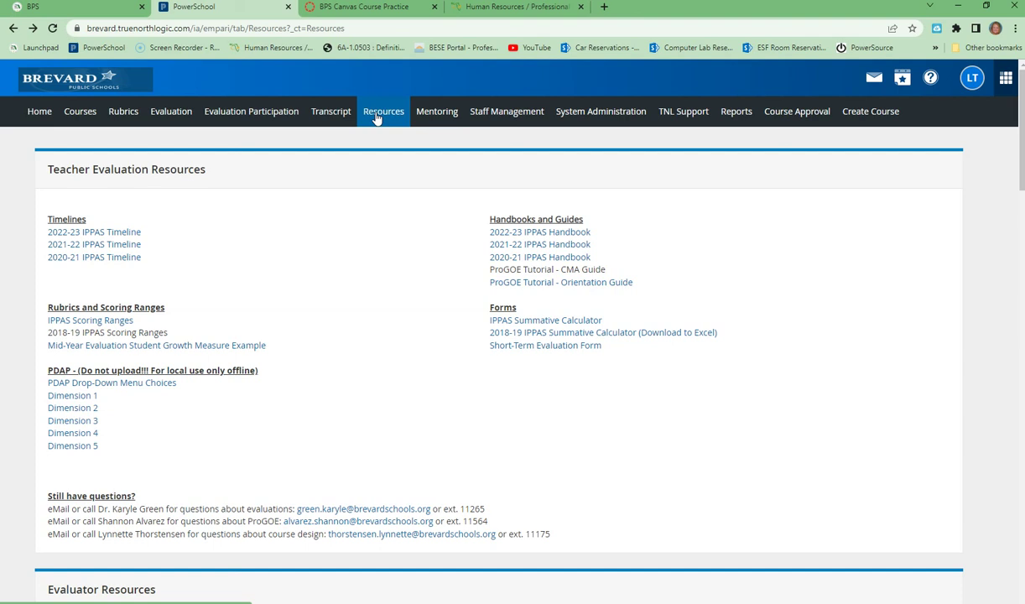
{"action": "left_click", "coordinate": [379, 114]}
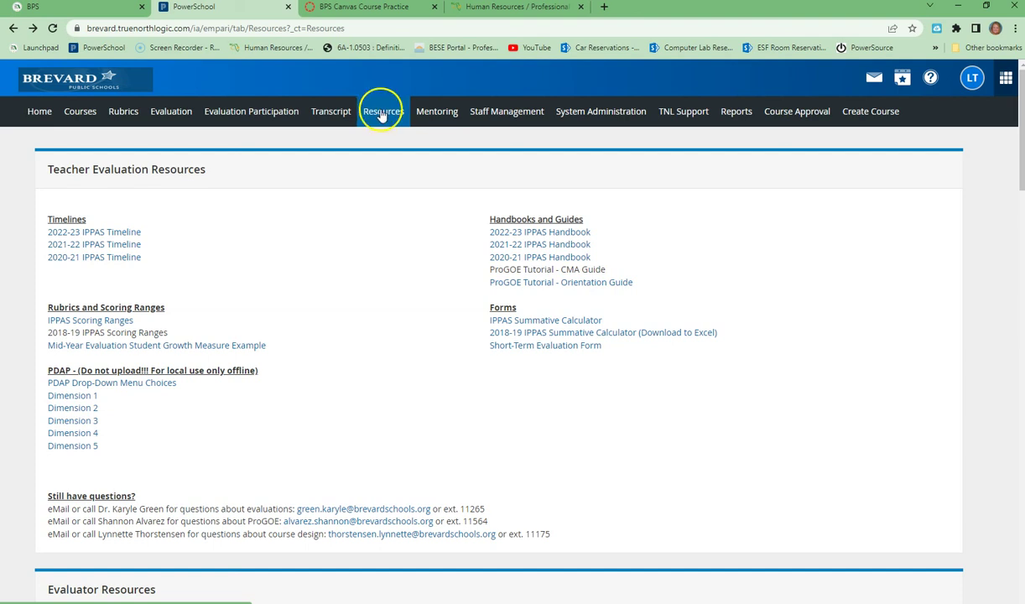